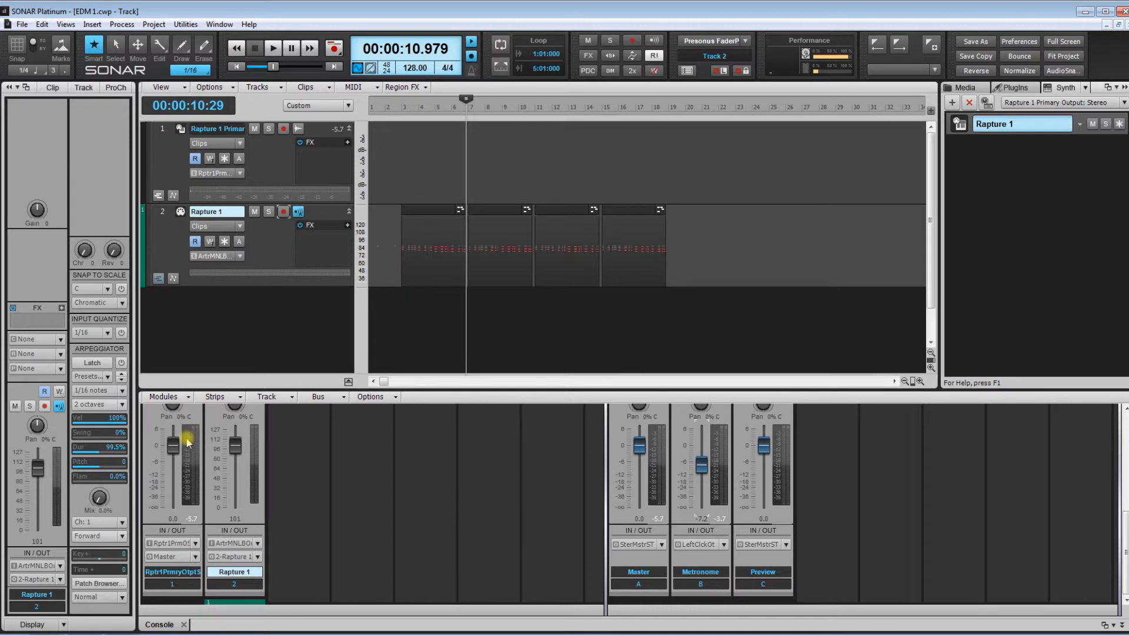
- Lower the Rapture 1 audio output fader to about -5.1 dB and play from around bar 3 to check the Master bus level
mouse_move(176, 450)
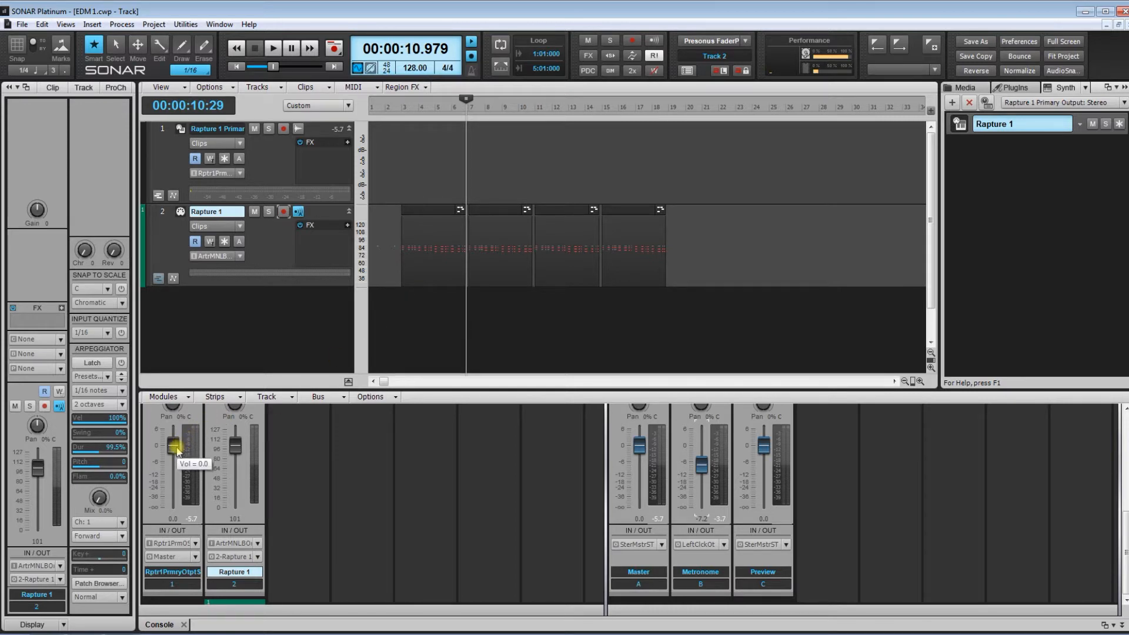
drag(177, 449, 176, 463)
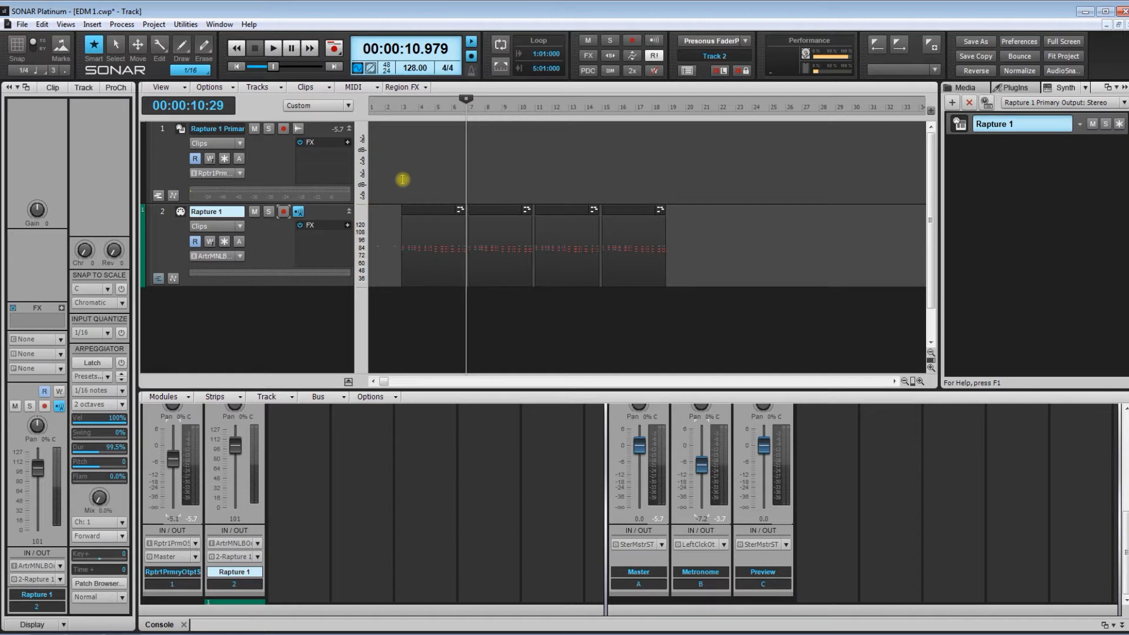
click(404, 179)
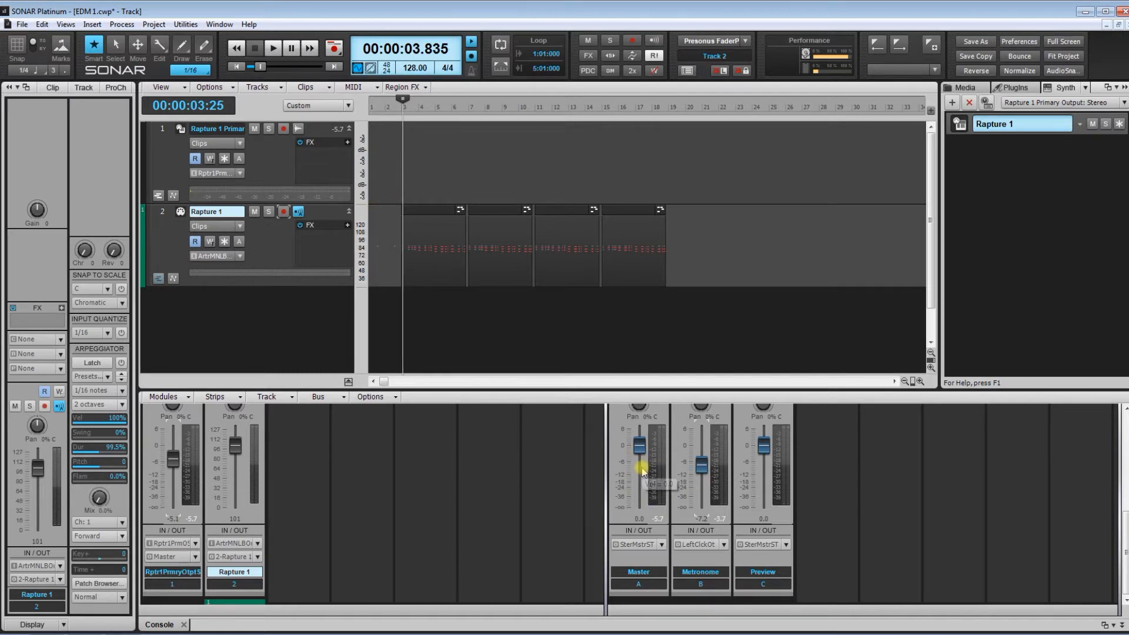
key(space)
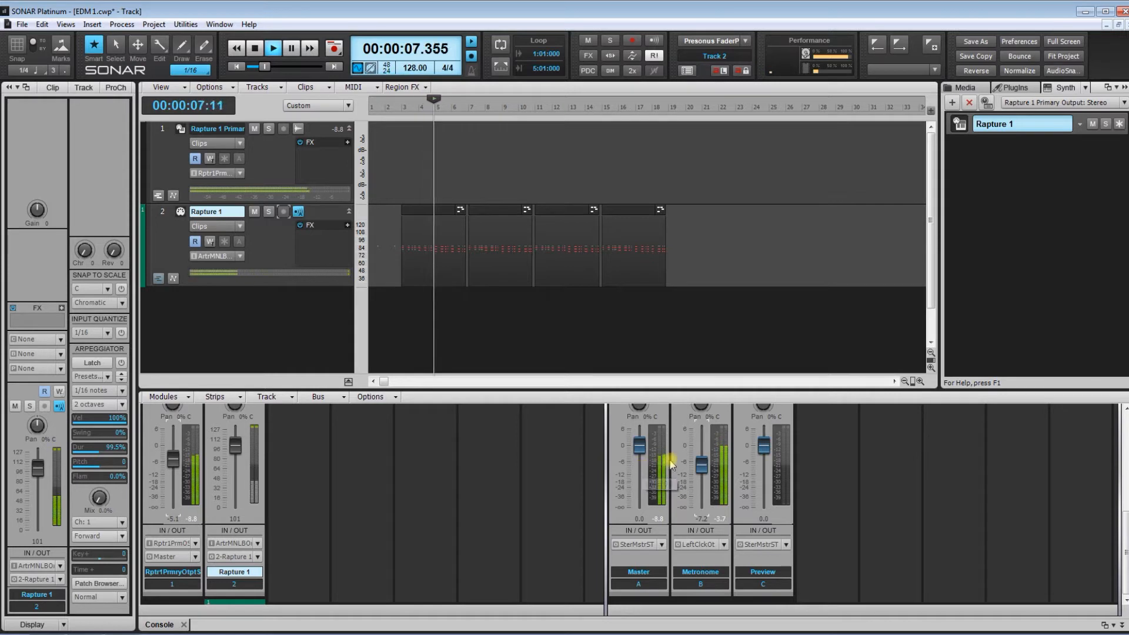
click(666, 465)
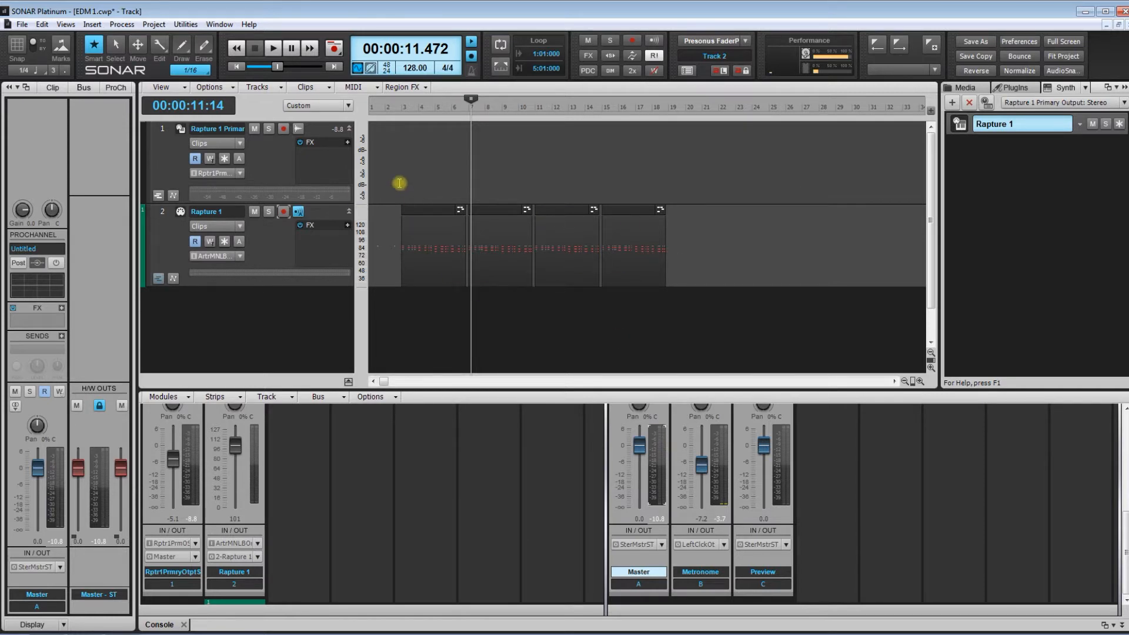
- Insert the VST2 SessionDrummer synth with a MIDI Source track and a First Synth Audio Output track
click(953, 104)
mouse_move(979, 119)
mouse_move(1078, 155)
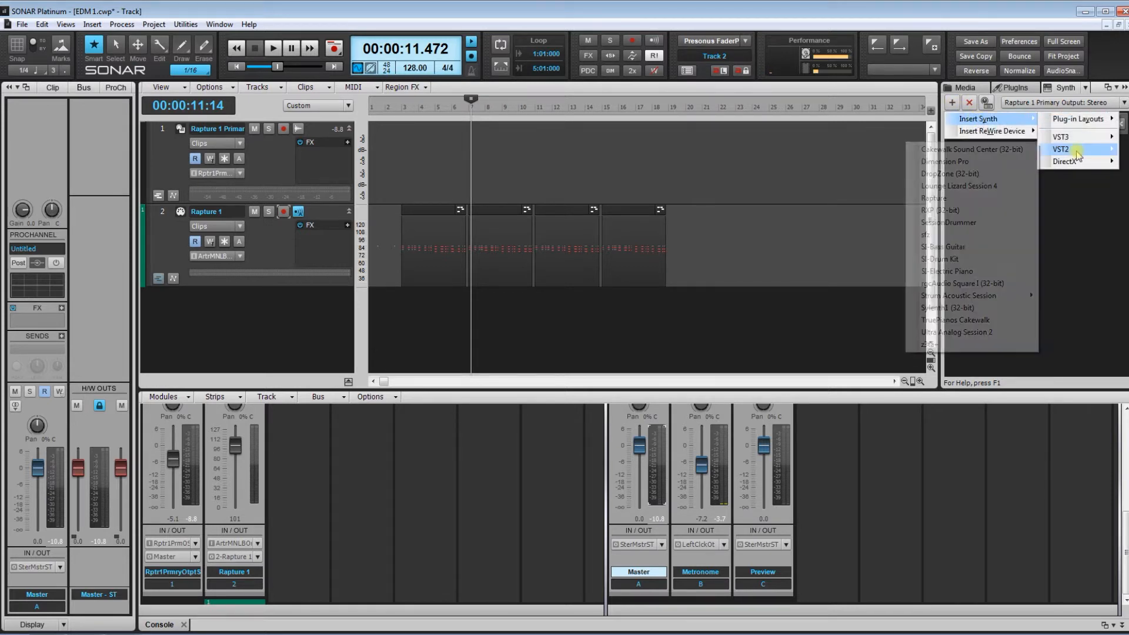
click(974, 225)
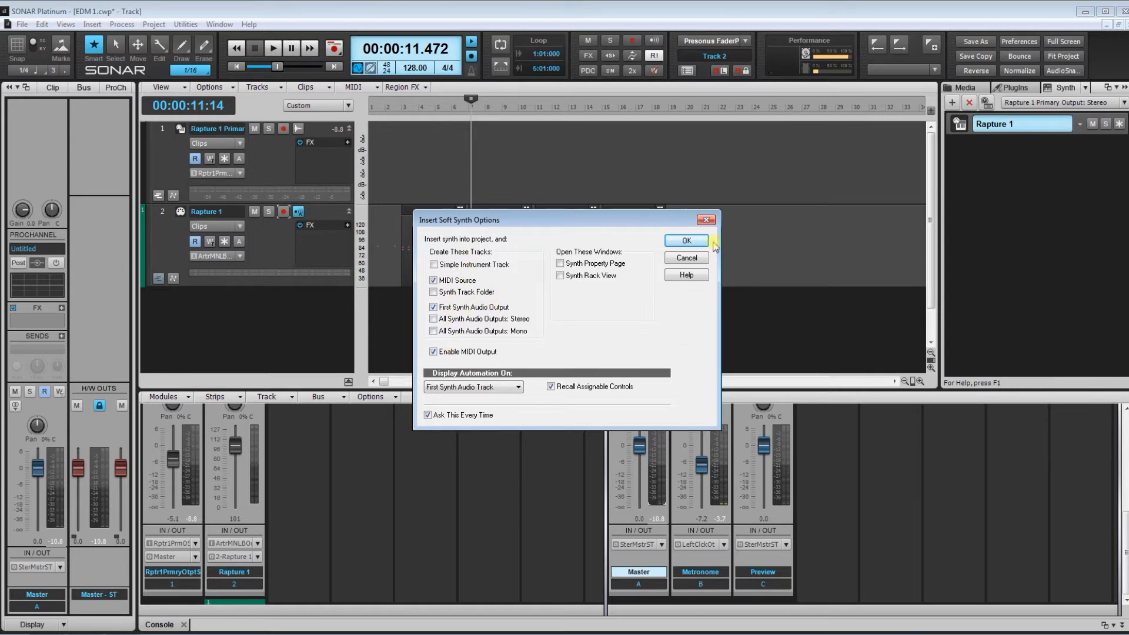
click(687, 241)
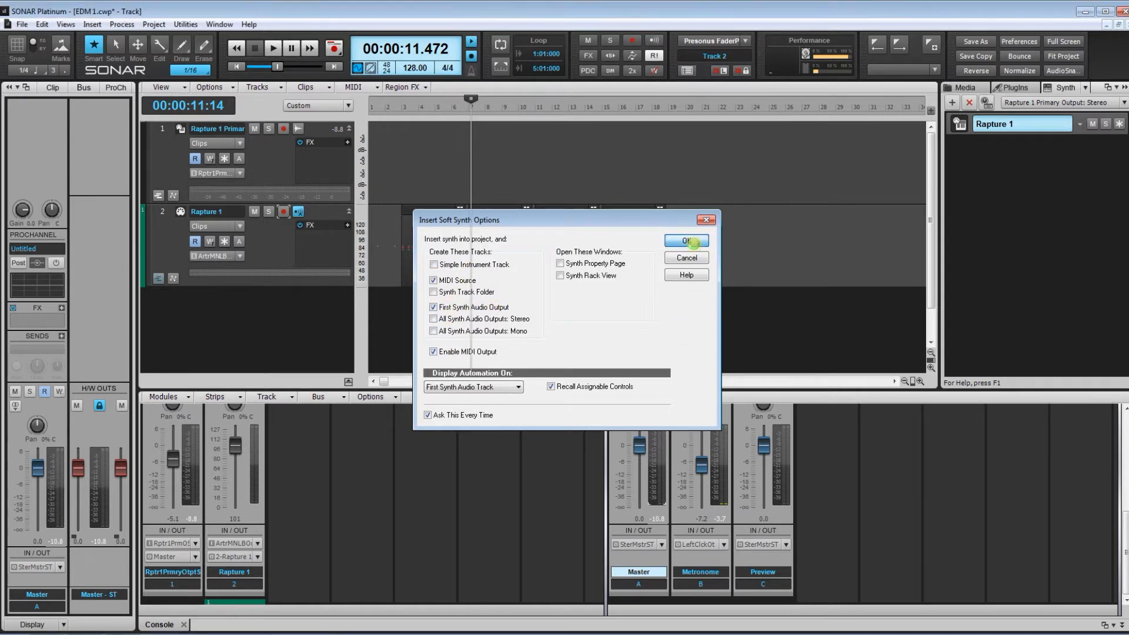
- Move the SessionDrummer audio and MIDI tracks above the Rapture tracks and expand both tracks' heights
drag(319, 295, 316, 141)
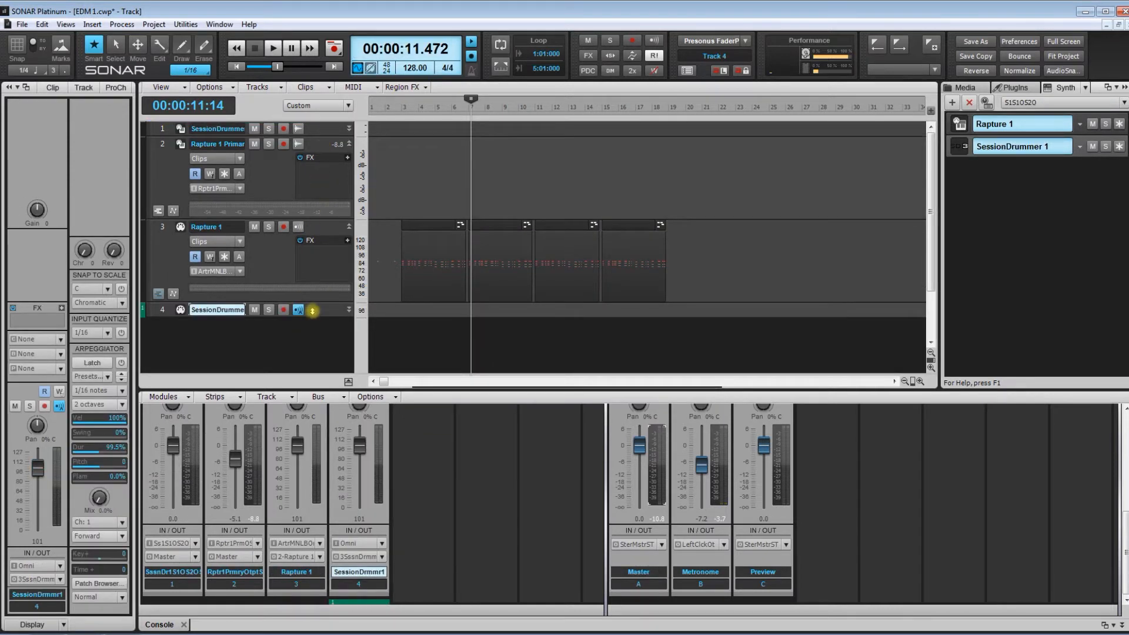
drag(313, 311, 317, 187)
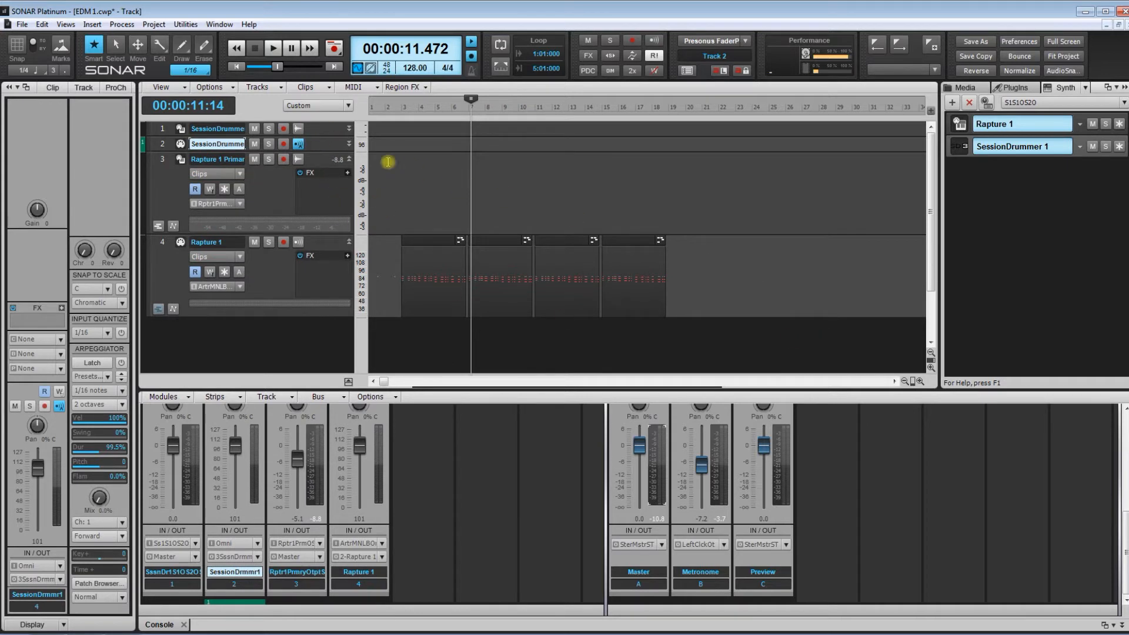
drag(329, 151, 329, 217)
drag(326, 137, 325, 212)
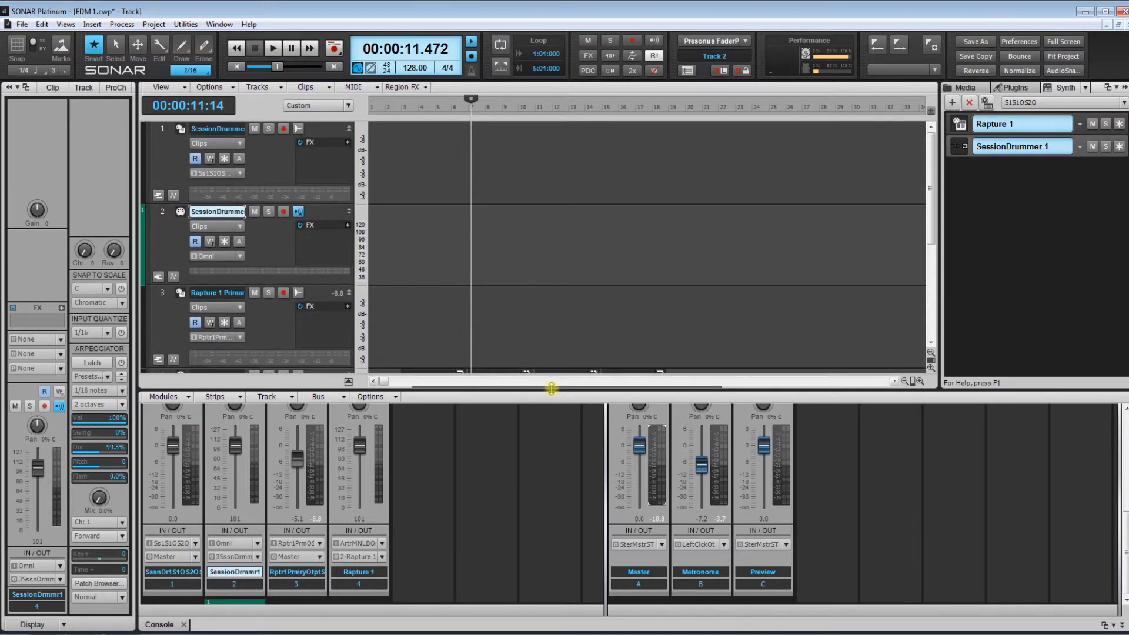
- Enlarge the track area over the console and place the playhead at 00:00:03.356, just before the first Rapture clip
drag(549, 386, 552, 531)
click(461, 224)
click(398, 318)
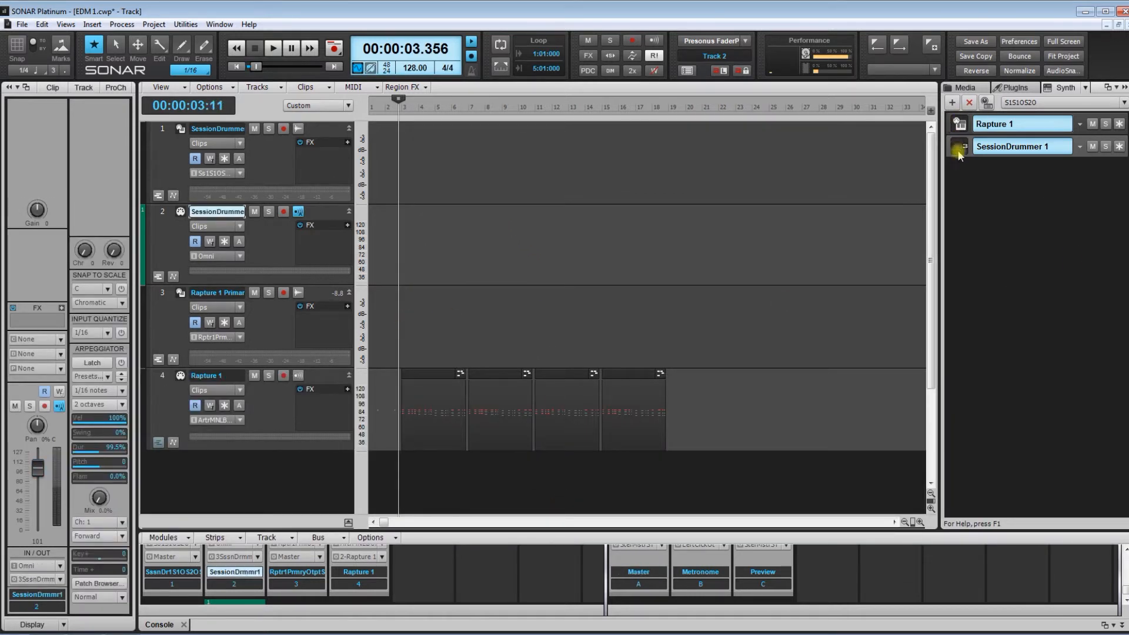
- Open the SessionDrummer 1 interface from the synth rack and move its window higher over the track area
click(958, 151)
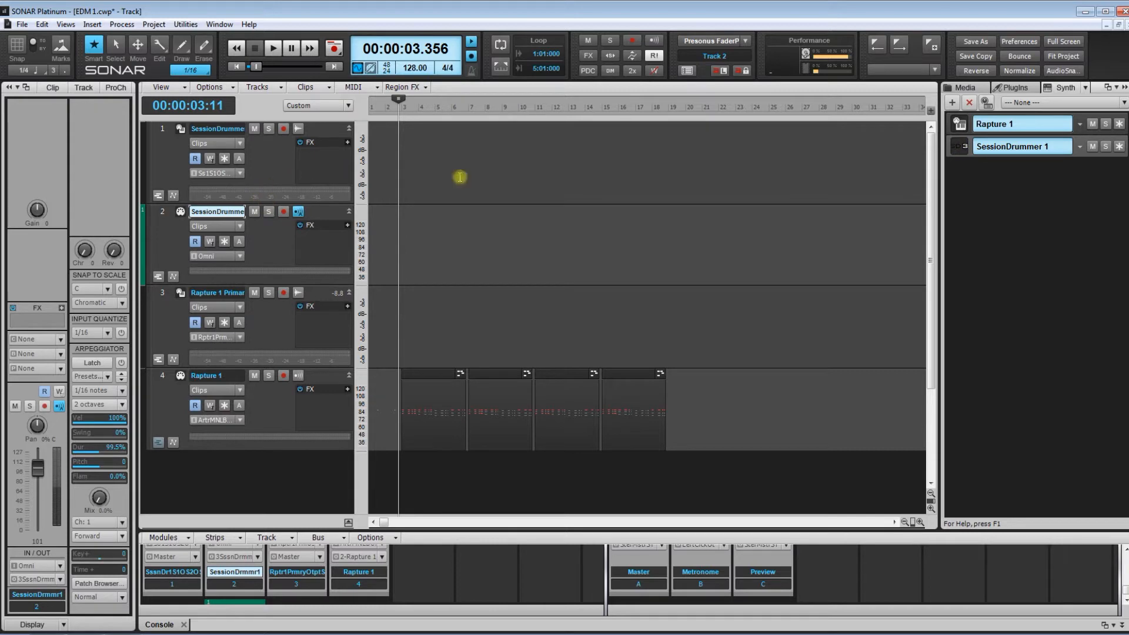
click(958, 151)
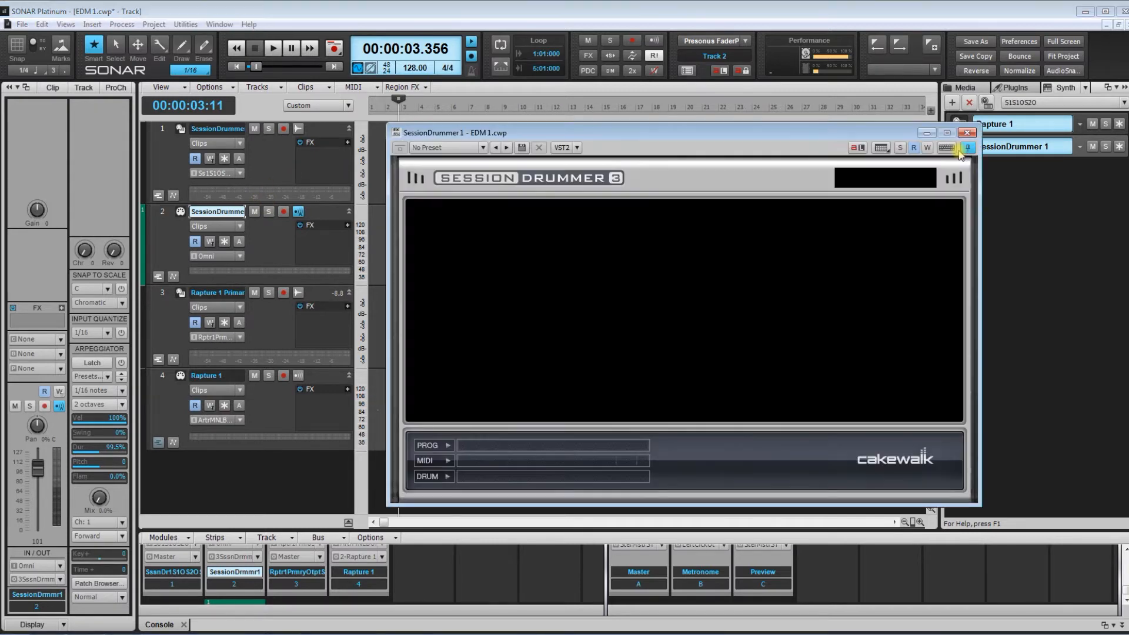
drag(845, 140, 779, 121)
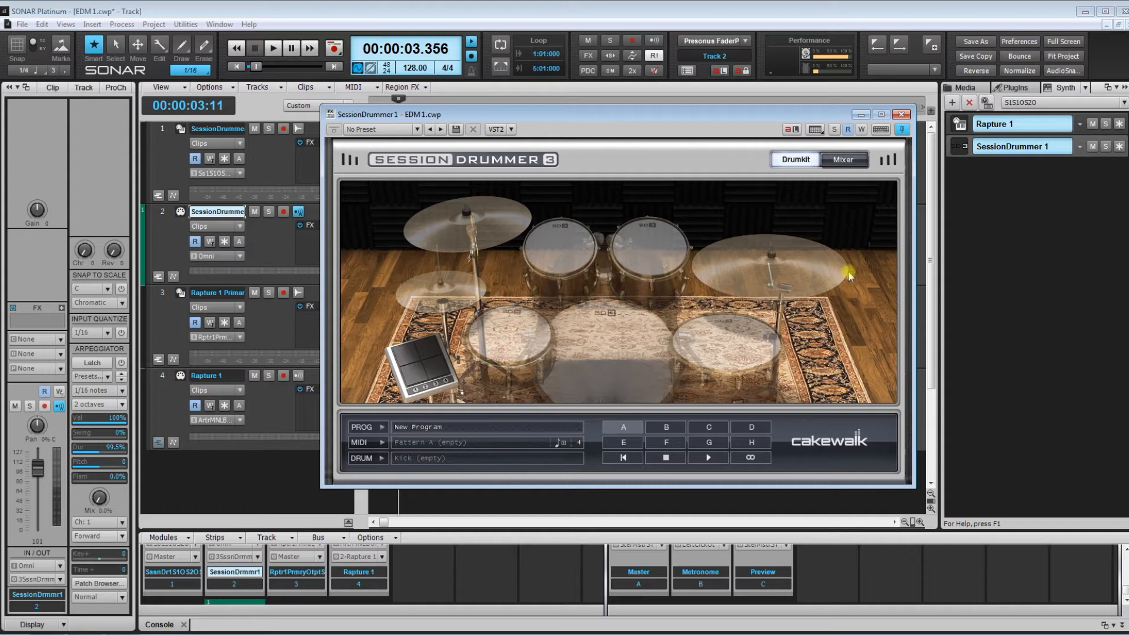
drag(745, 118, 753, 109)
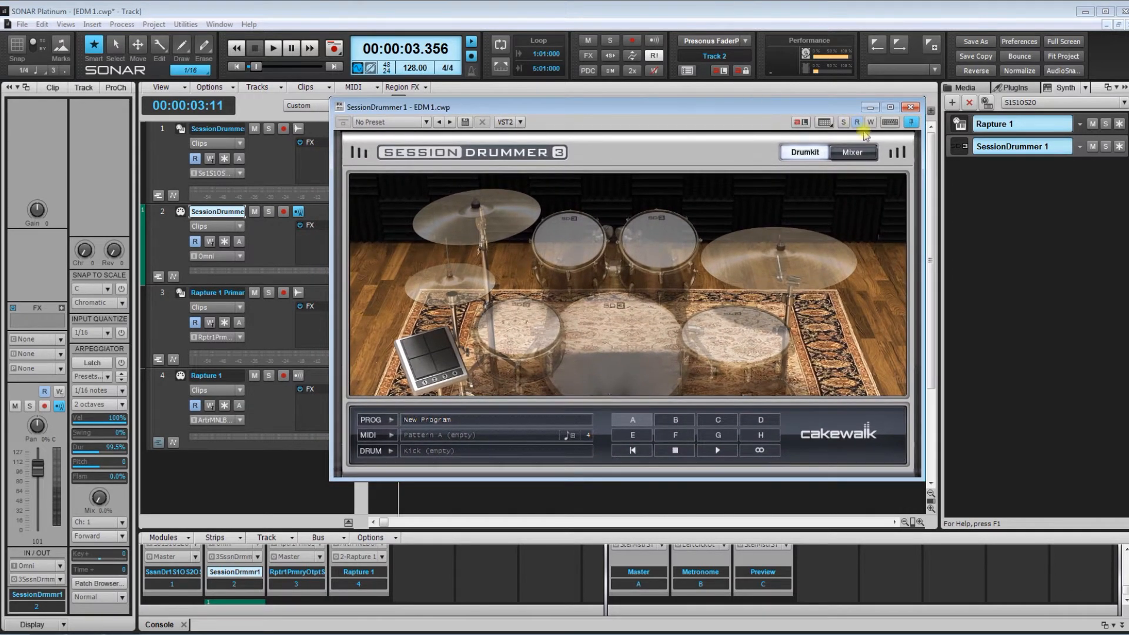
- Compare Session Drummer's Mixer and Drumkit views, ending on the Mixer view
click(857, 156)
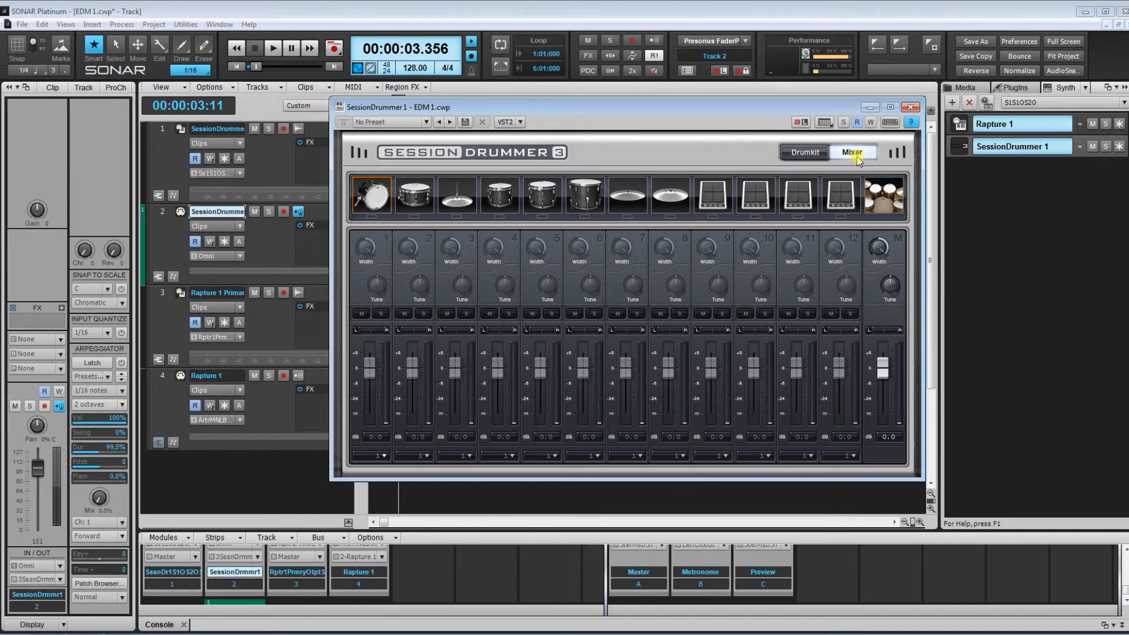
drag(715, 108, 715, 107)
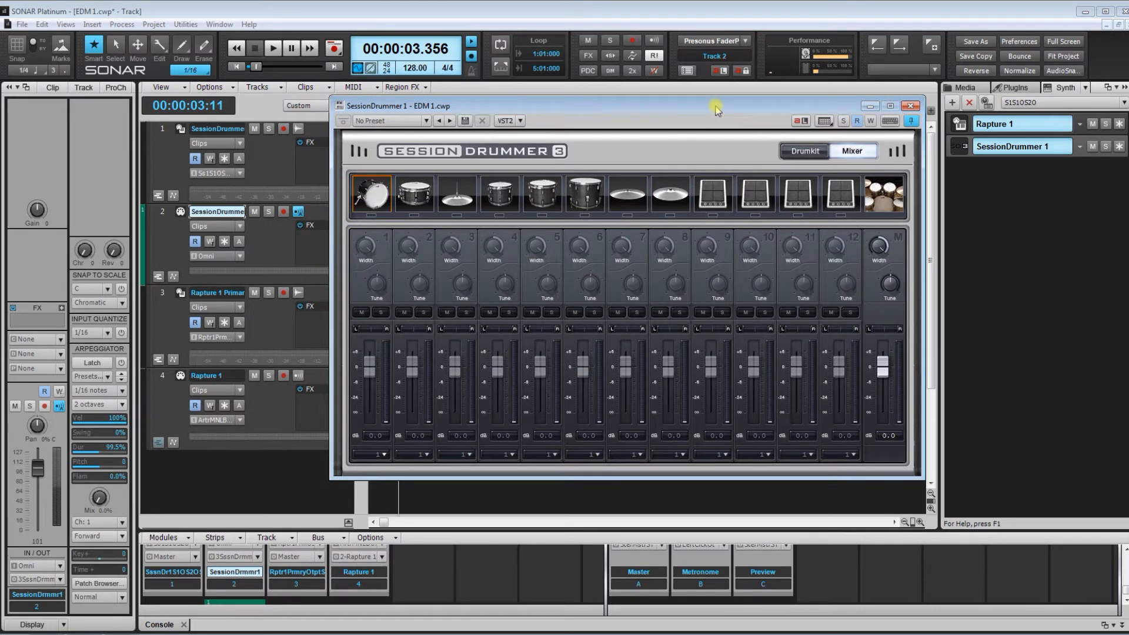
click(805, 152)
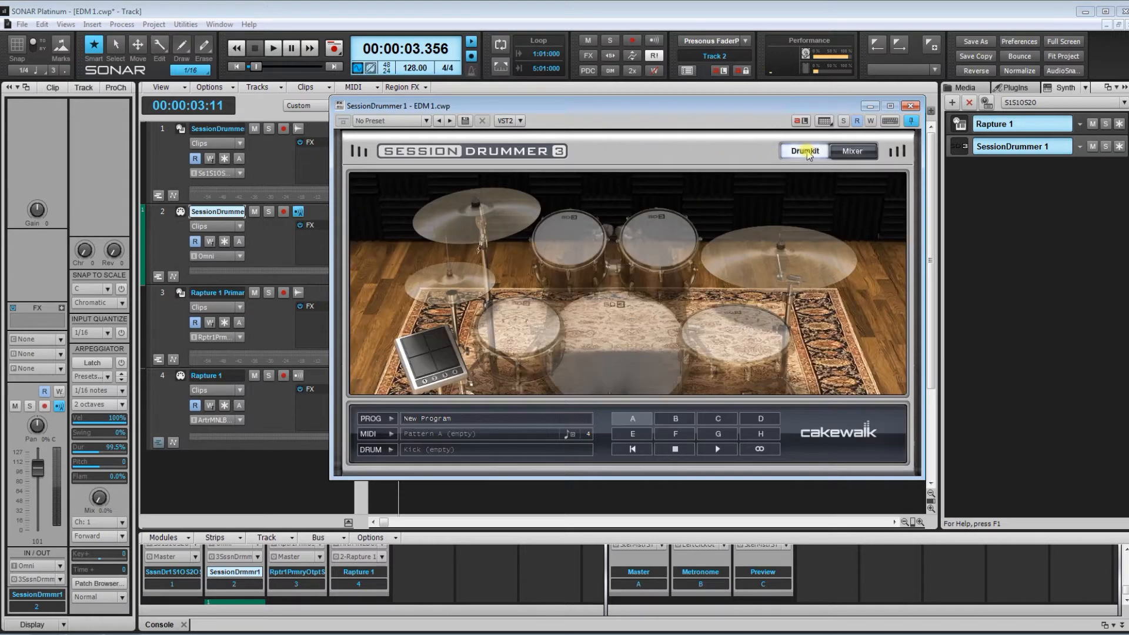
click(852, 153)
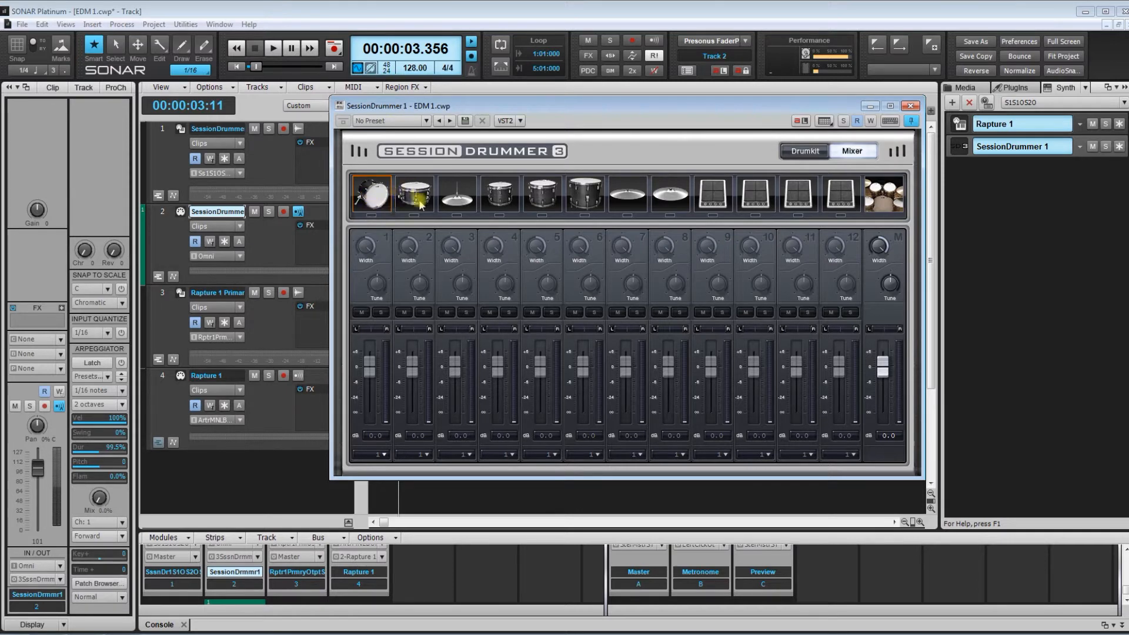
- Load BIG WET KICK 01.wav from the TS CINEMATIC POP FREE folder on Tracking Drive (F:) into the kick pad and audition it
right_click(373, 196)
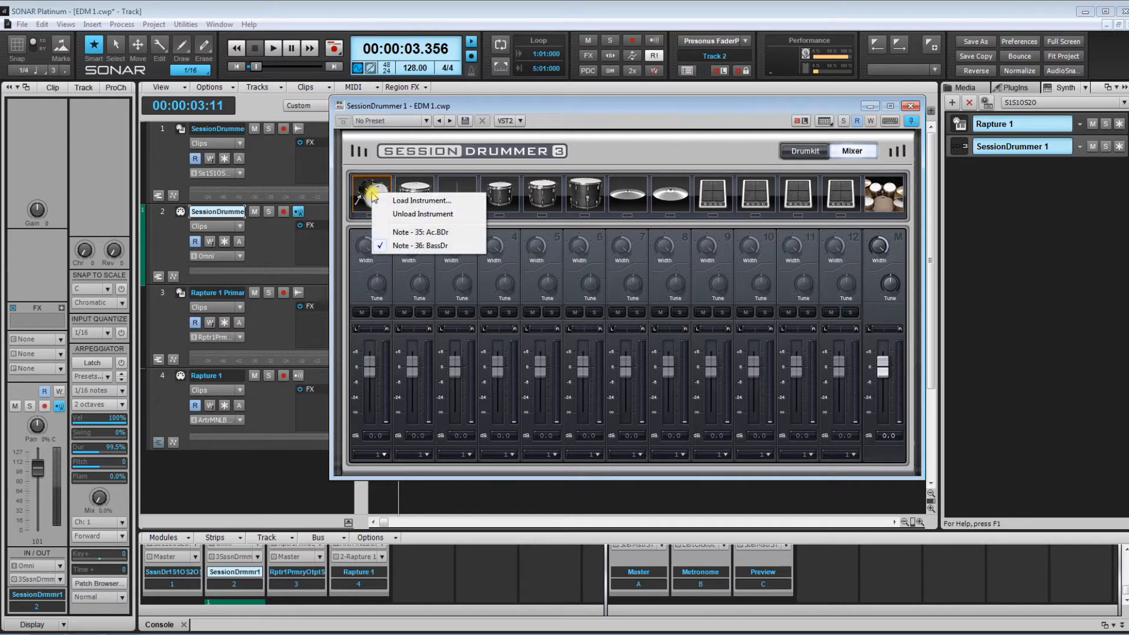
click(411, 201)
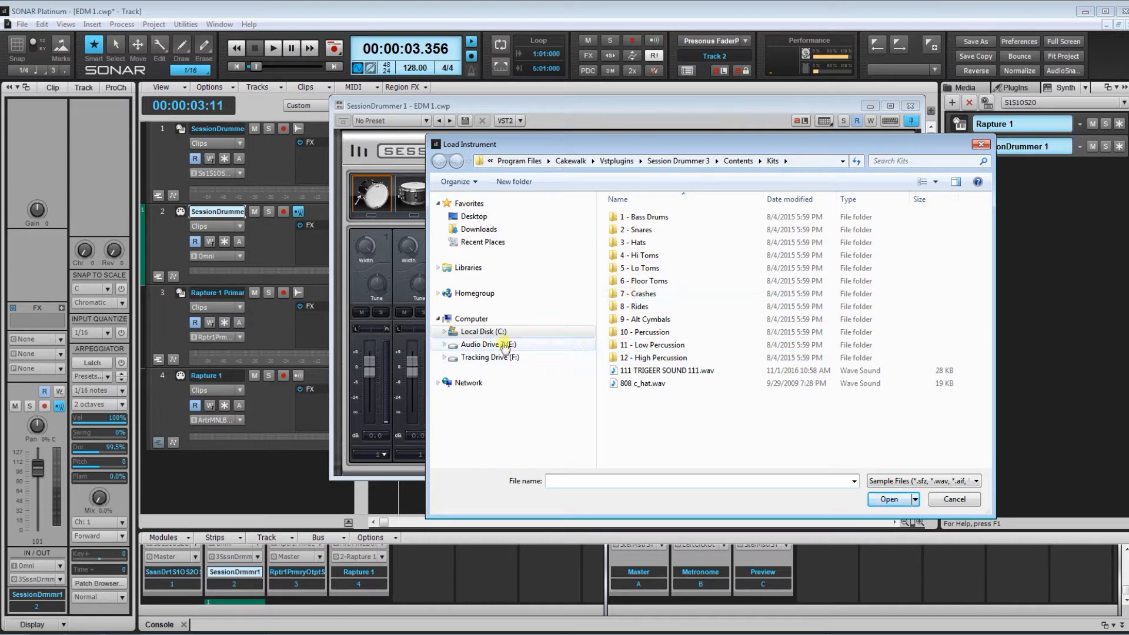
click(504, 346)
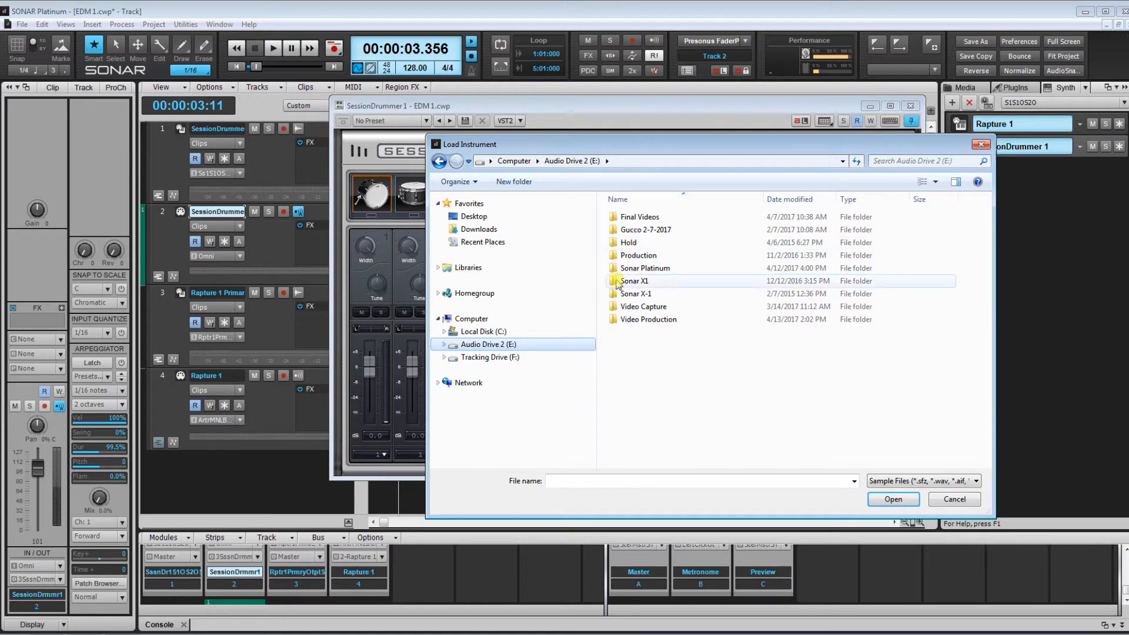
click(544, 357)
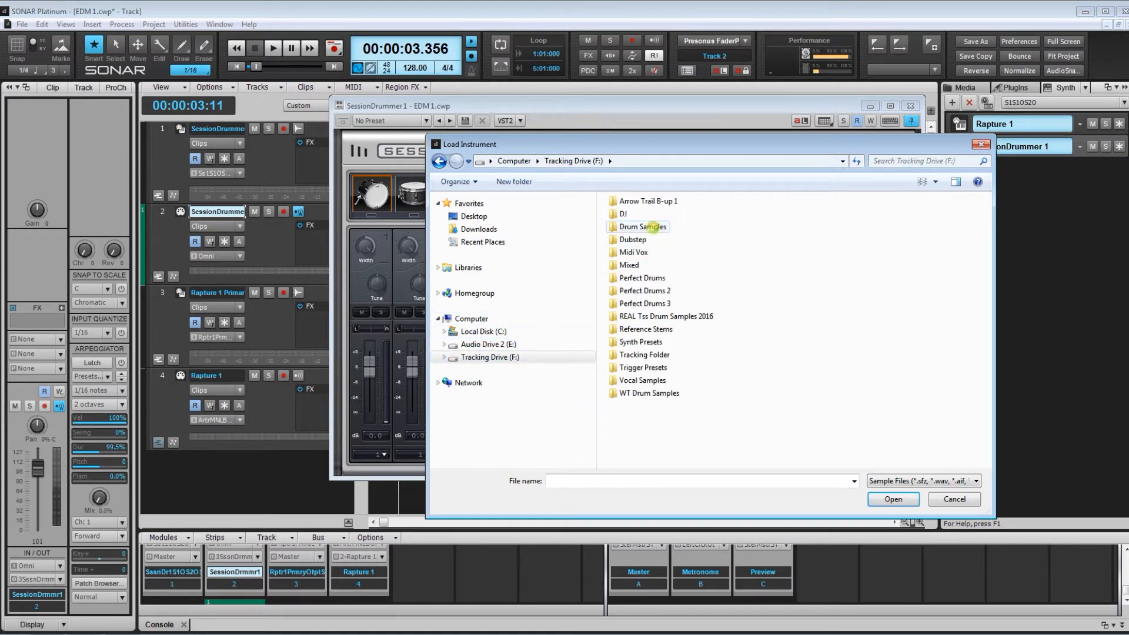
double_click(653, 227)
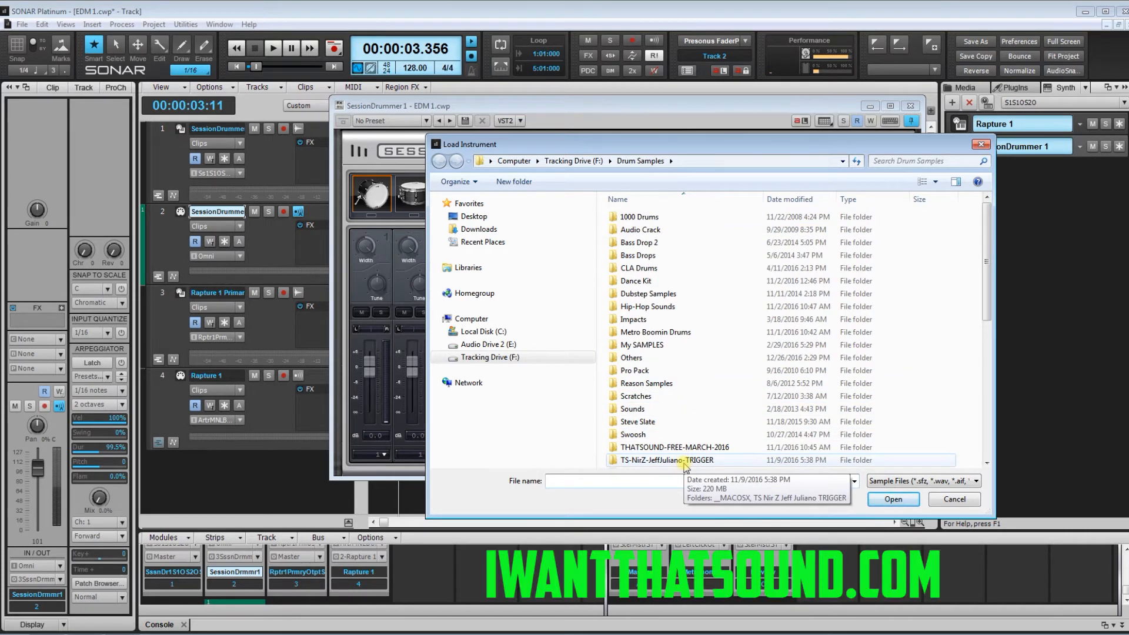
double_click(658, 447)
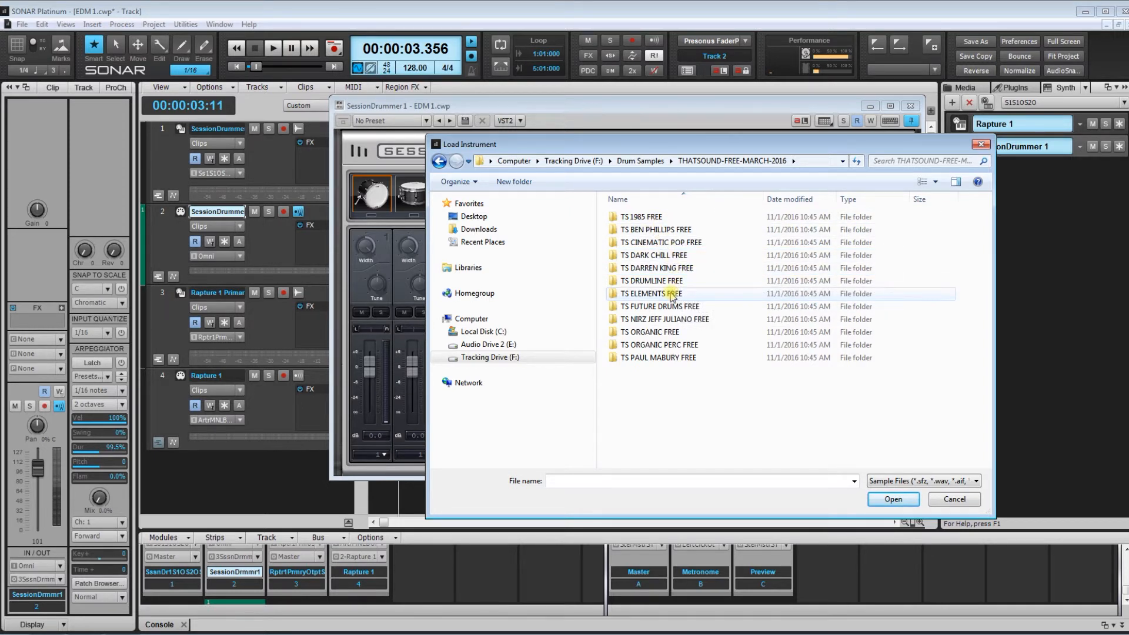
double_click(664, 243)
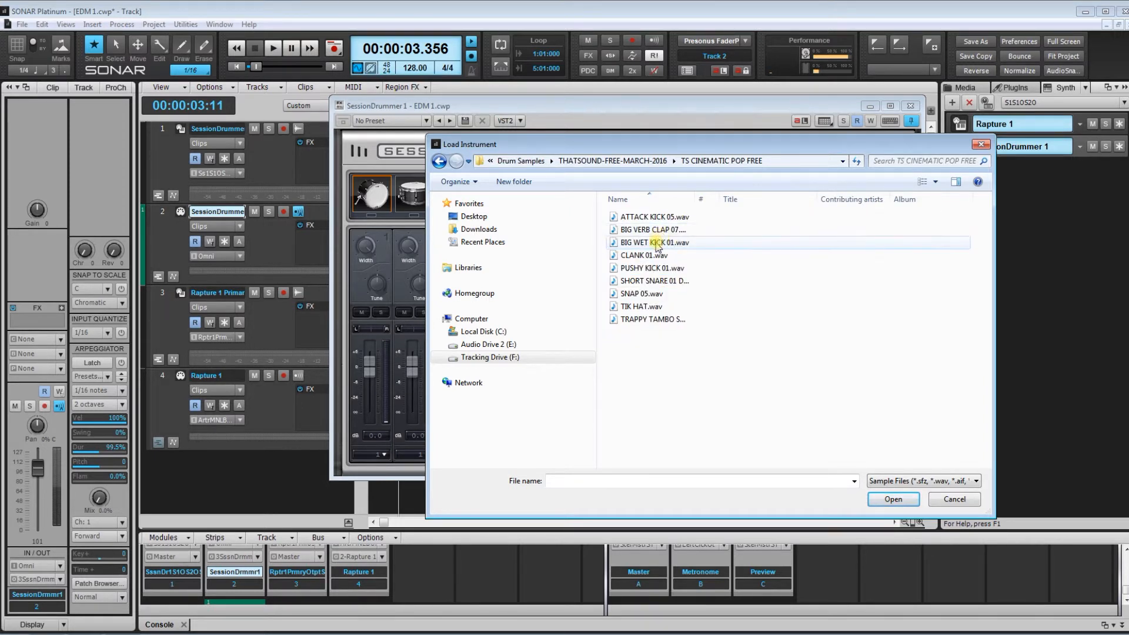
click(656, 242)
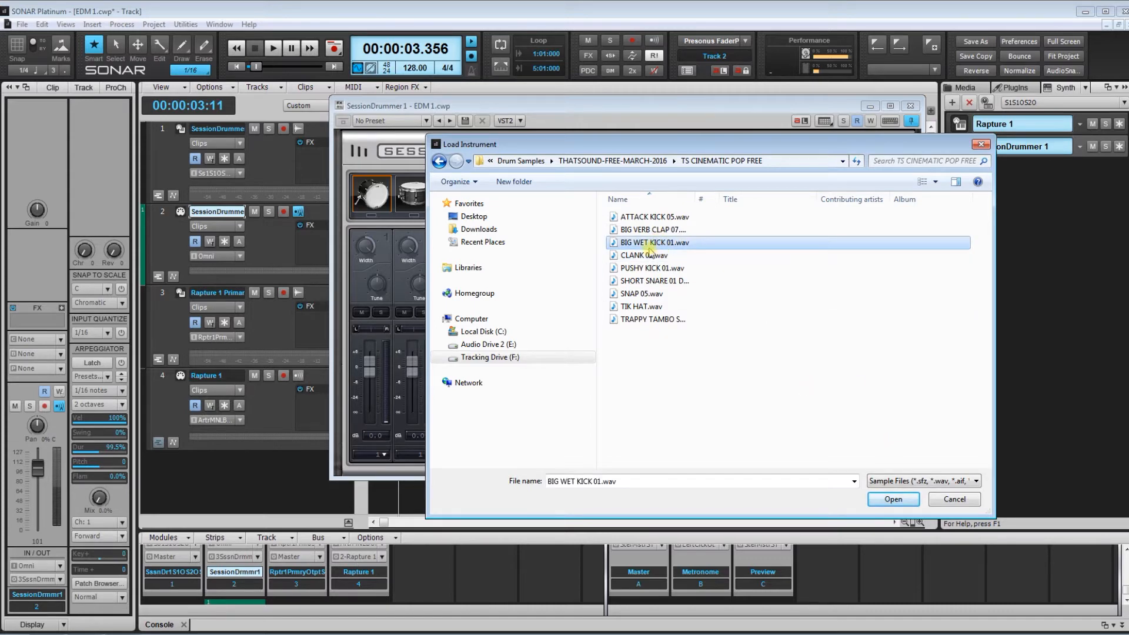
double_click(649, 244)
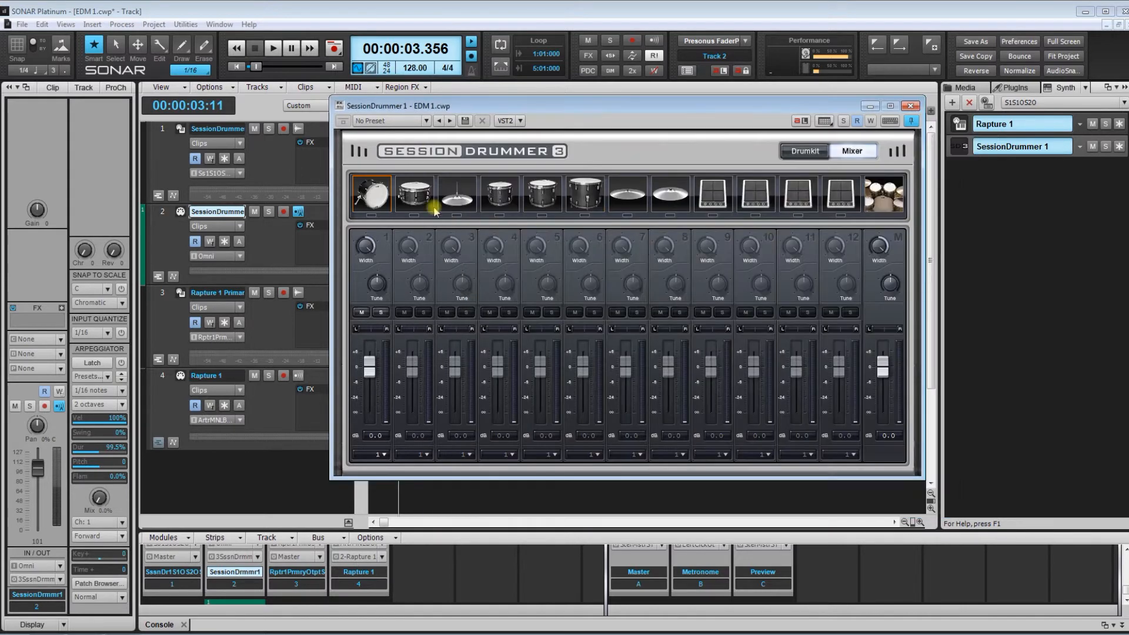
click(377, 198)
- Load a sample from the Dance Kit folder in Drum Samples on Tracking Drive (F:) into the snare pad on channel 2
right_click(413, 194)
click(455, 202)
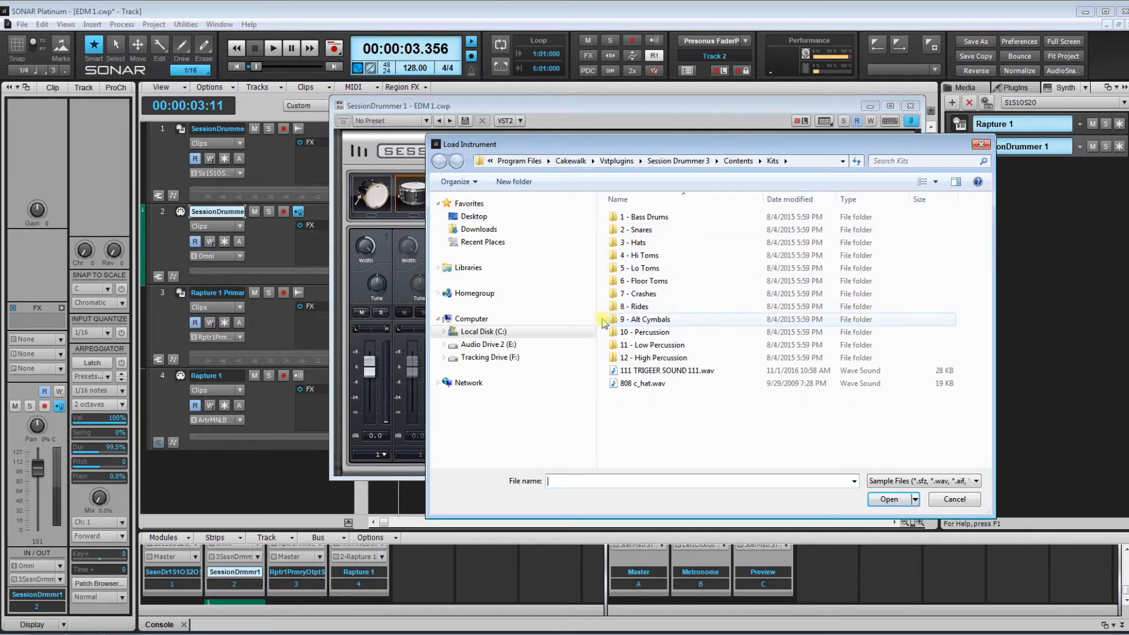
click(500, 358)
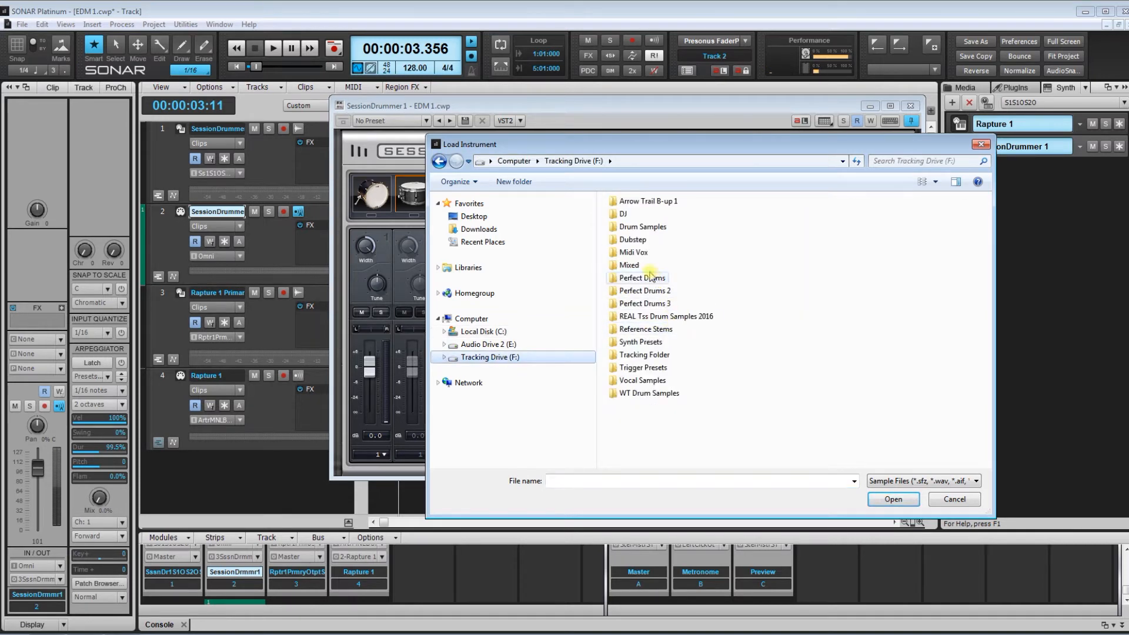
double_click(642, 227)
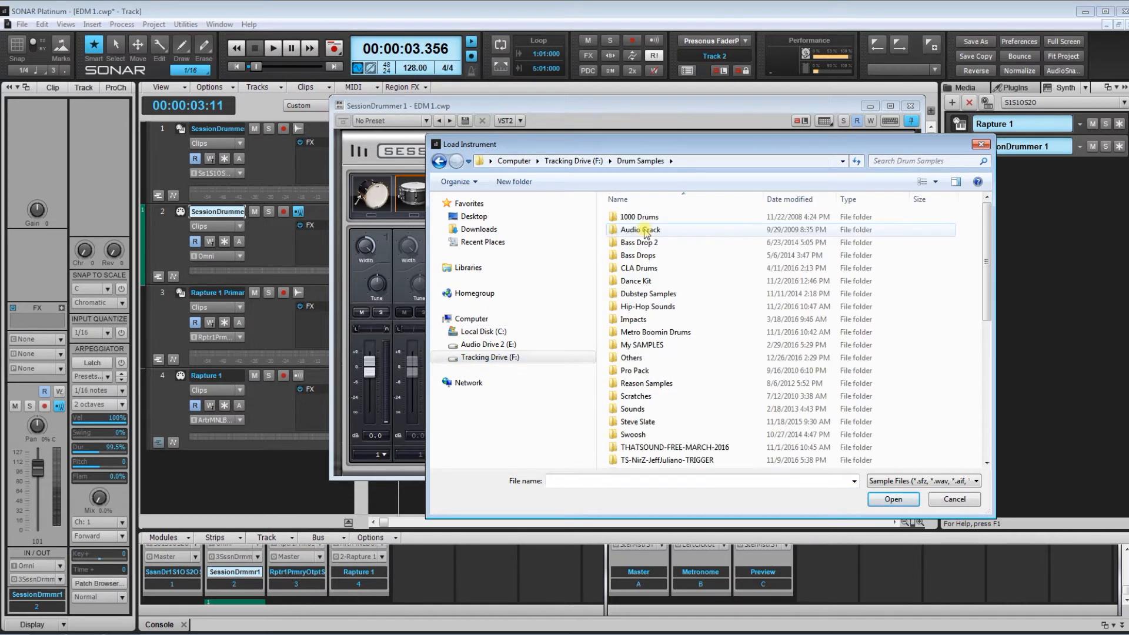
double_click(636, 280)
double_click(630, 361)
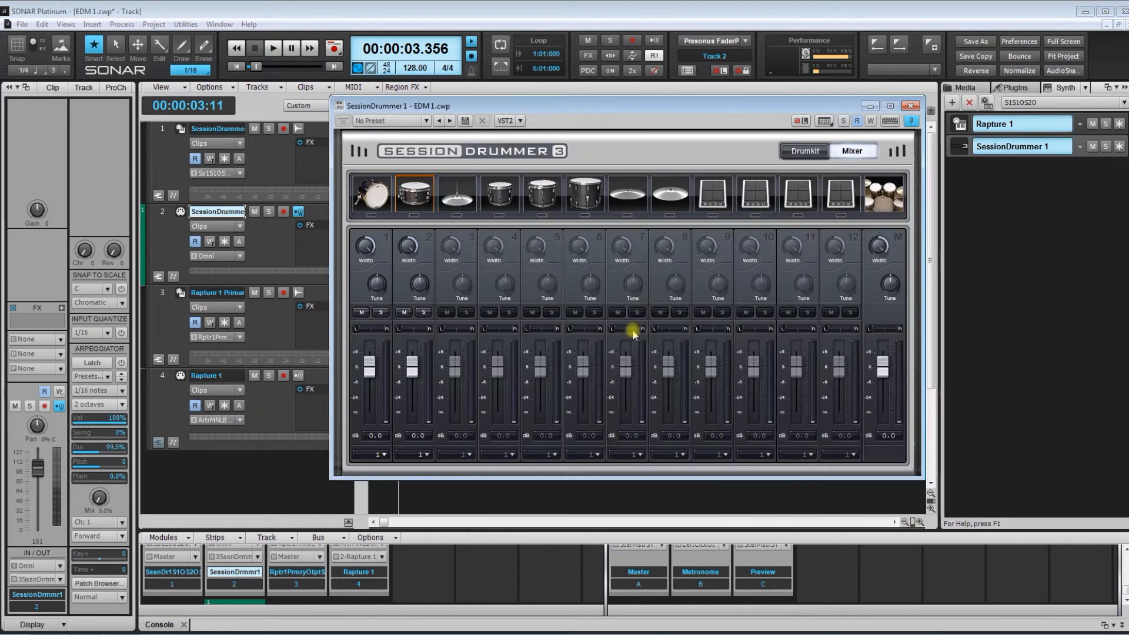
- Audition the kick and snare pads, then select the hi-hat pad on channel 3
click(388, 200)
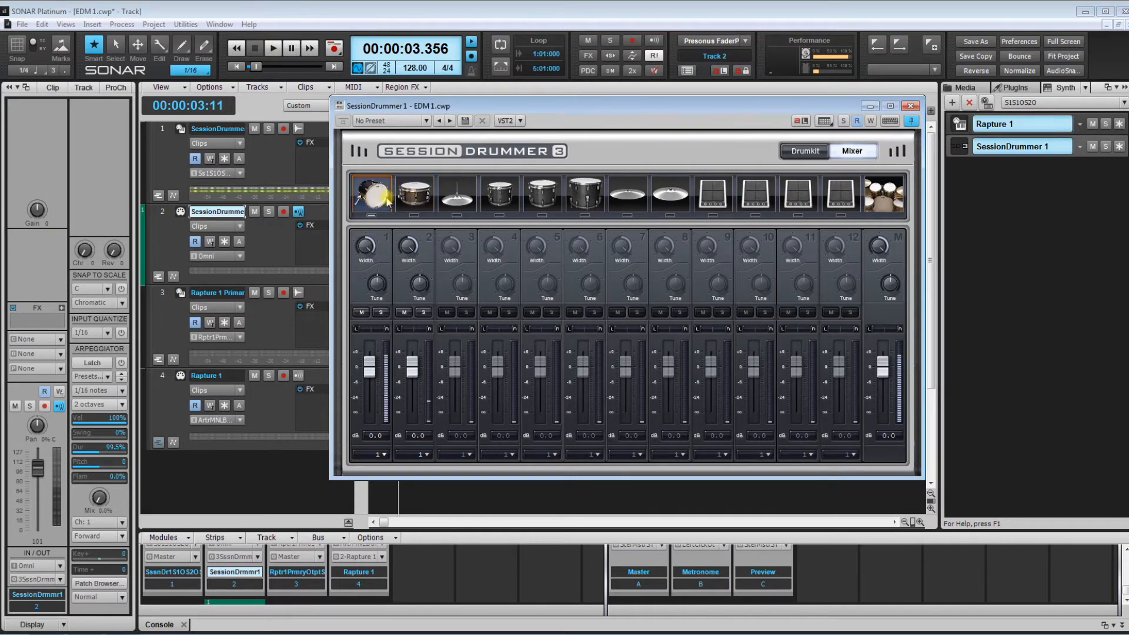
click(414, 194)
click(457, 203)
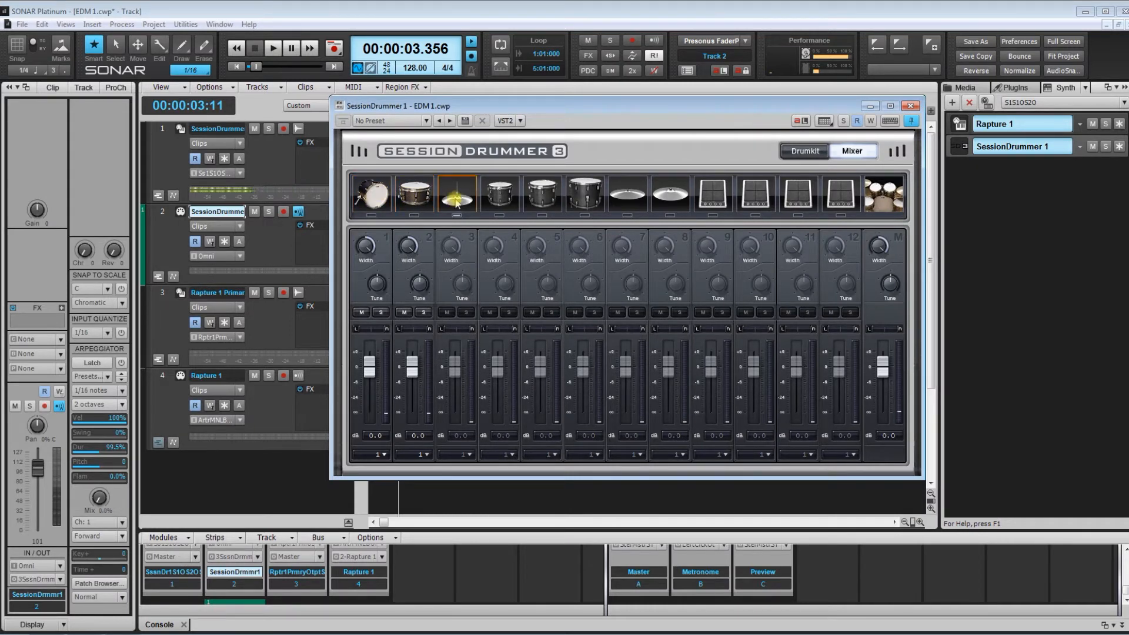
- Load 808 c_hat.wav from the Kits folder into the hi-hat pad on channel 3, and audition it together with the kick
right_click(457, 203)
click(491, 209)
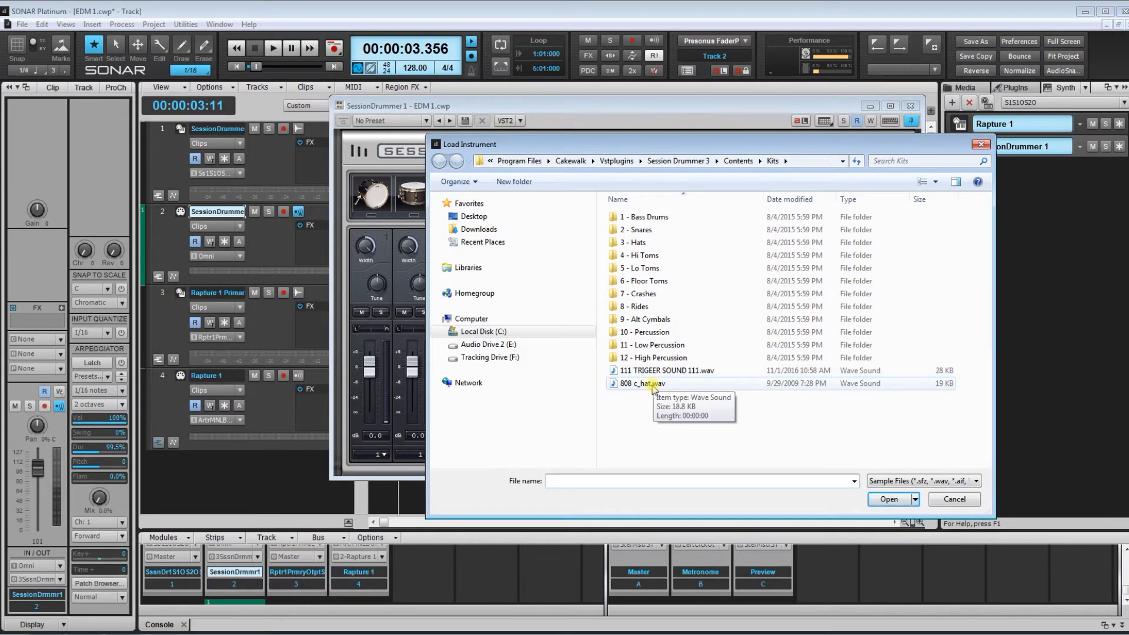
double_click(652, 387)
click(456, 193)
click(455, 192)
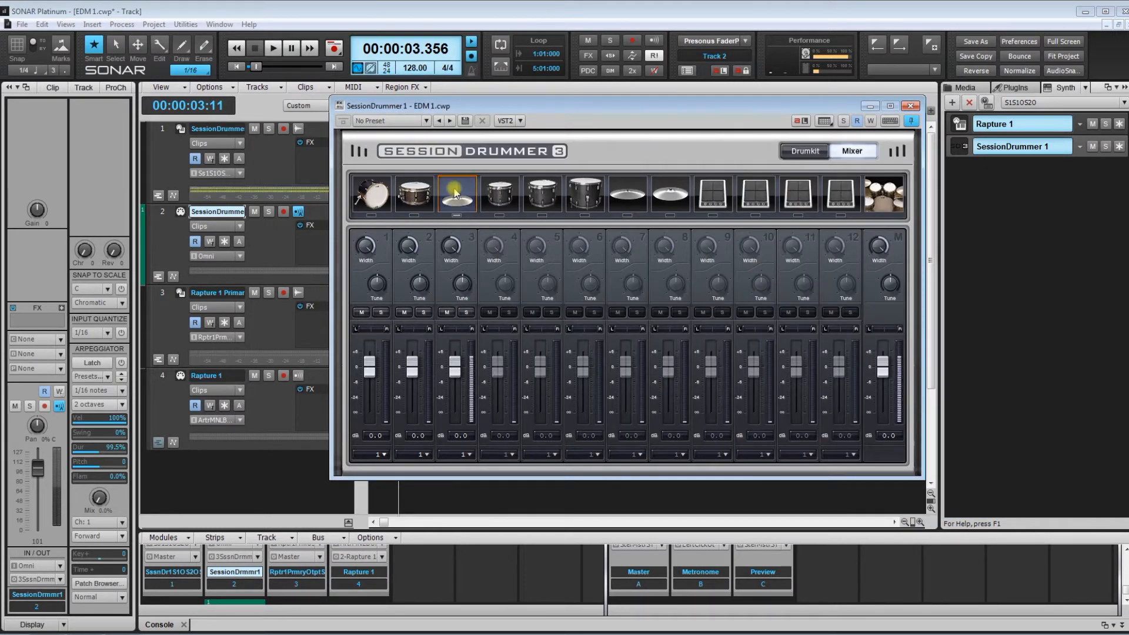
click(371, 198)
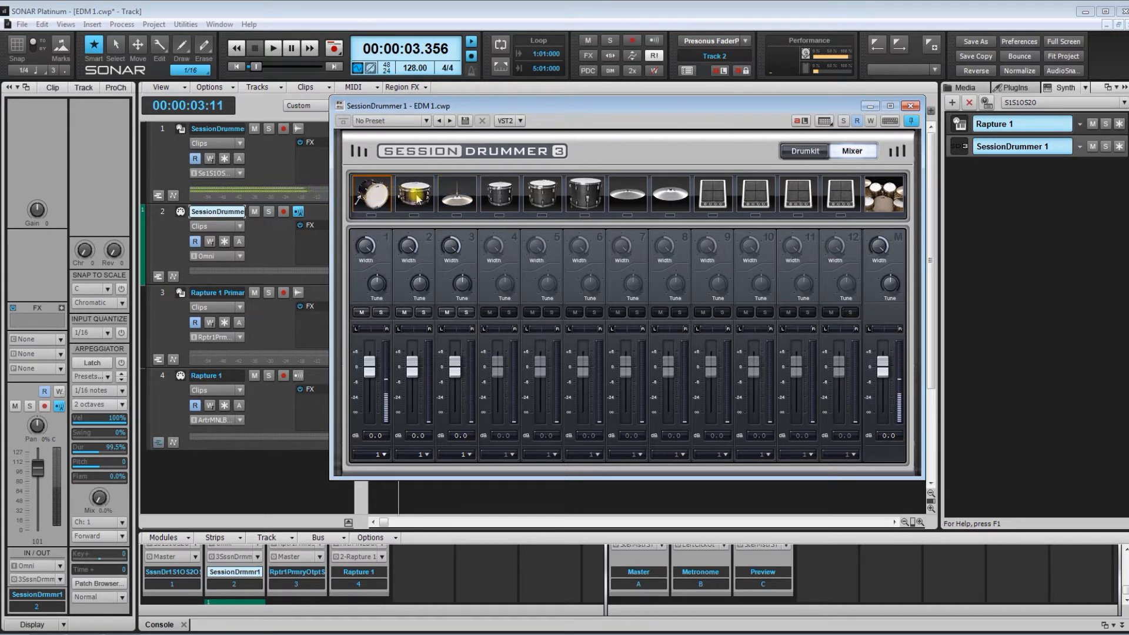
click(453, 198)
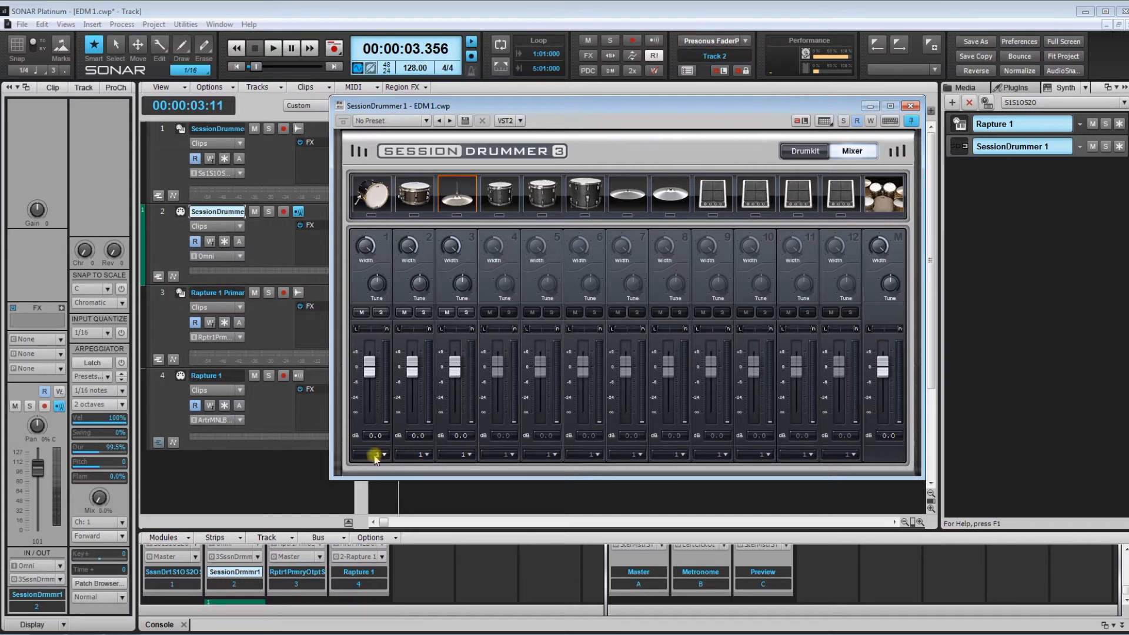
- Assign the snare channel to output 2 and the hi-hat channel to output 3, and close the Session Drummer window
click(411, 459)
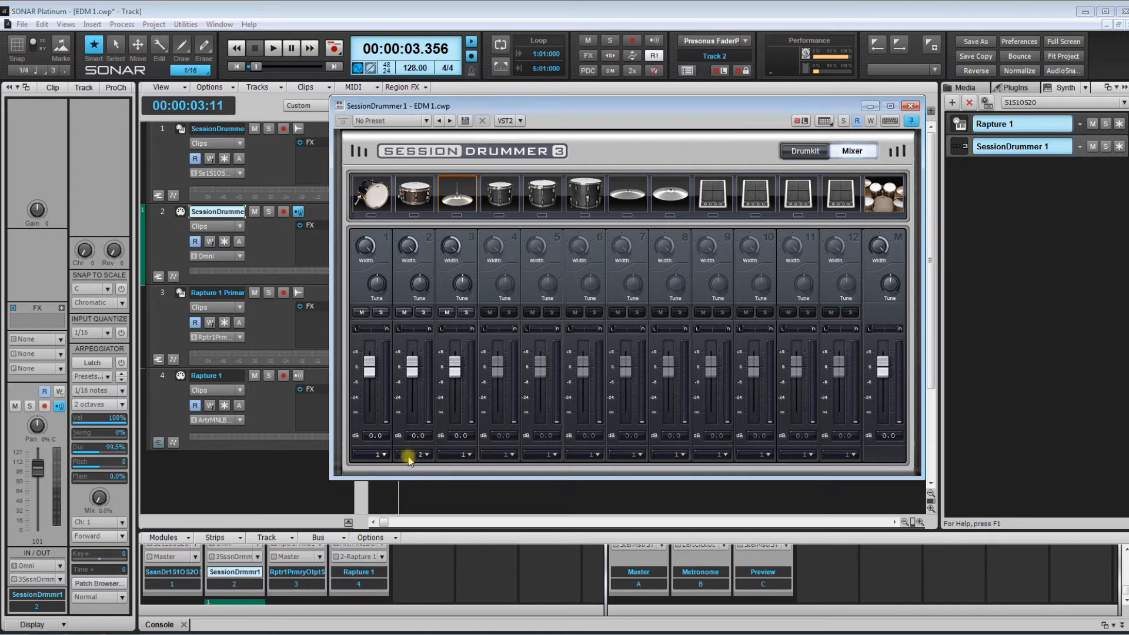
click(452, 458)
click(911, 106)
- Move the Session Drummer MIDI track above its audio output track, making it track 1
click(160, 213)
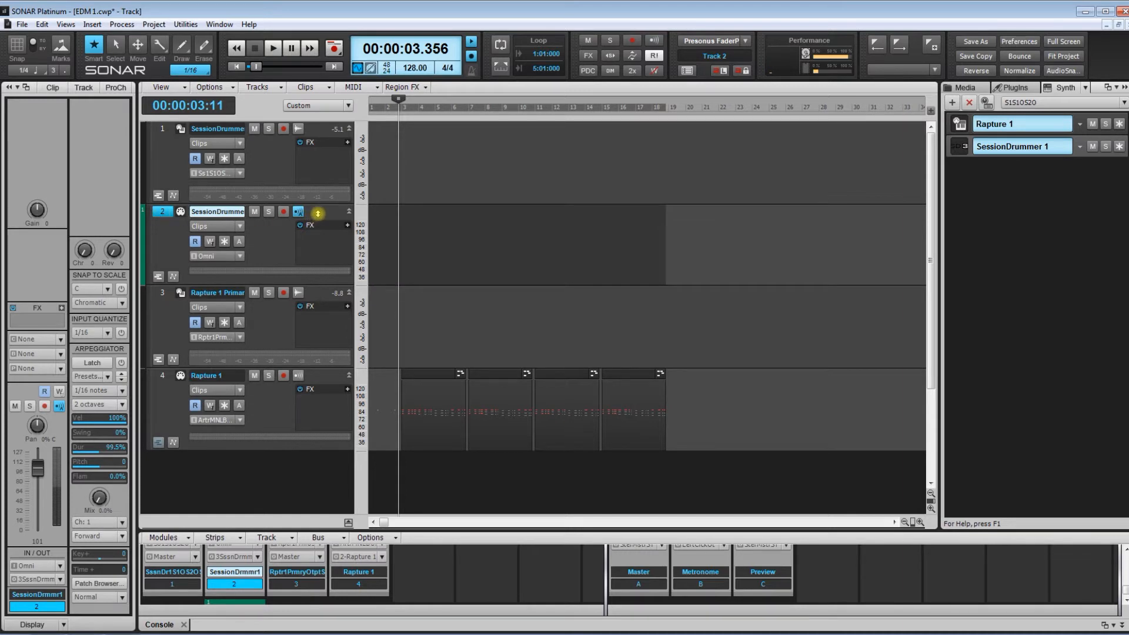
drag(317, 213, 318, 163)
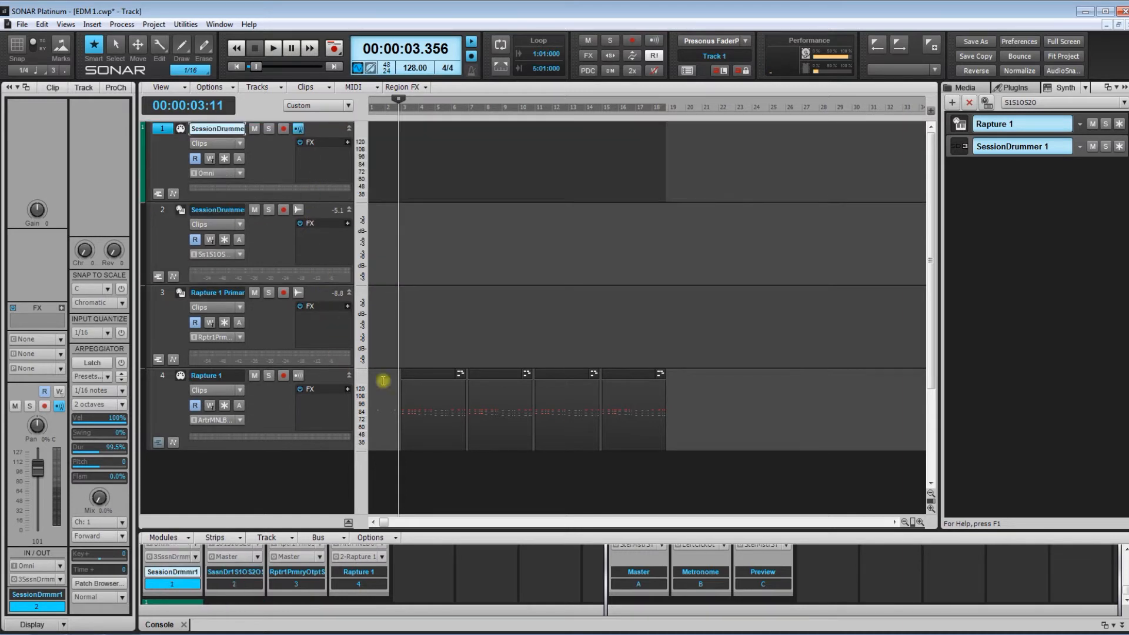
click(397, 142)
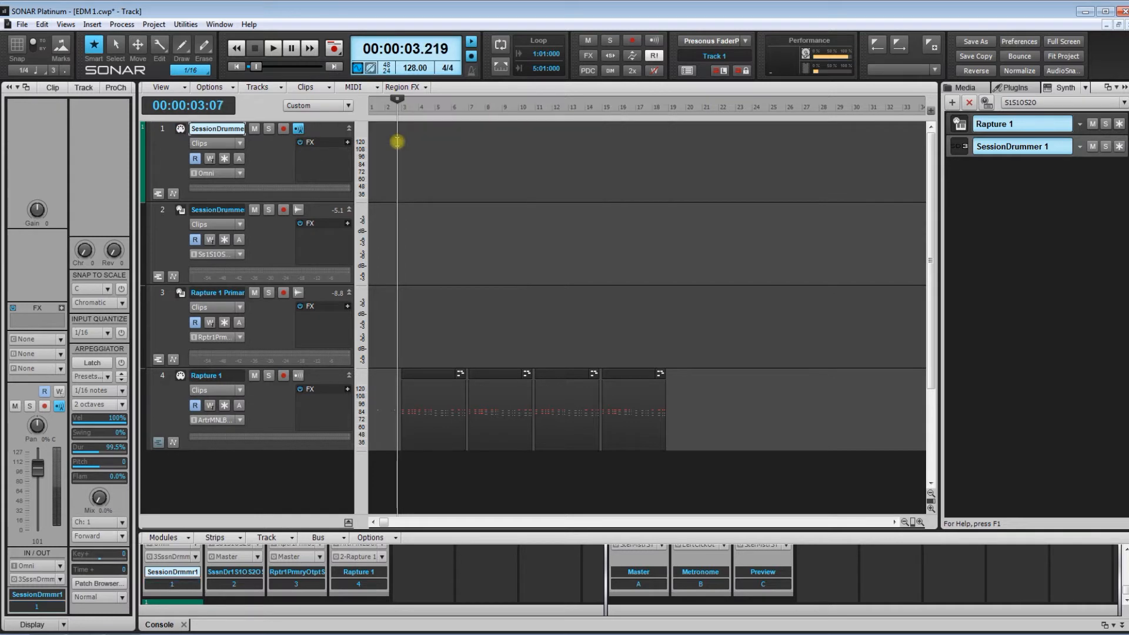
click(387, 136)
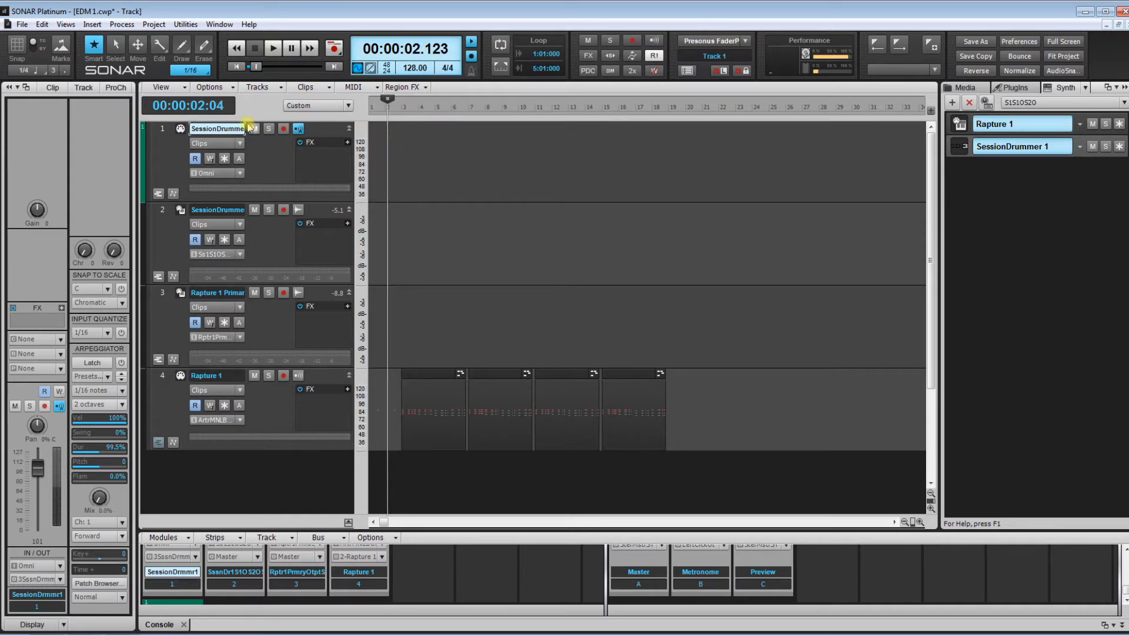
- Rename the Session Drummer MIDI track "Midi Drums" and its audio output track "Kick"
double_click(227, 128)
text(Midi Drums)
key(Return)
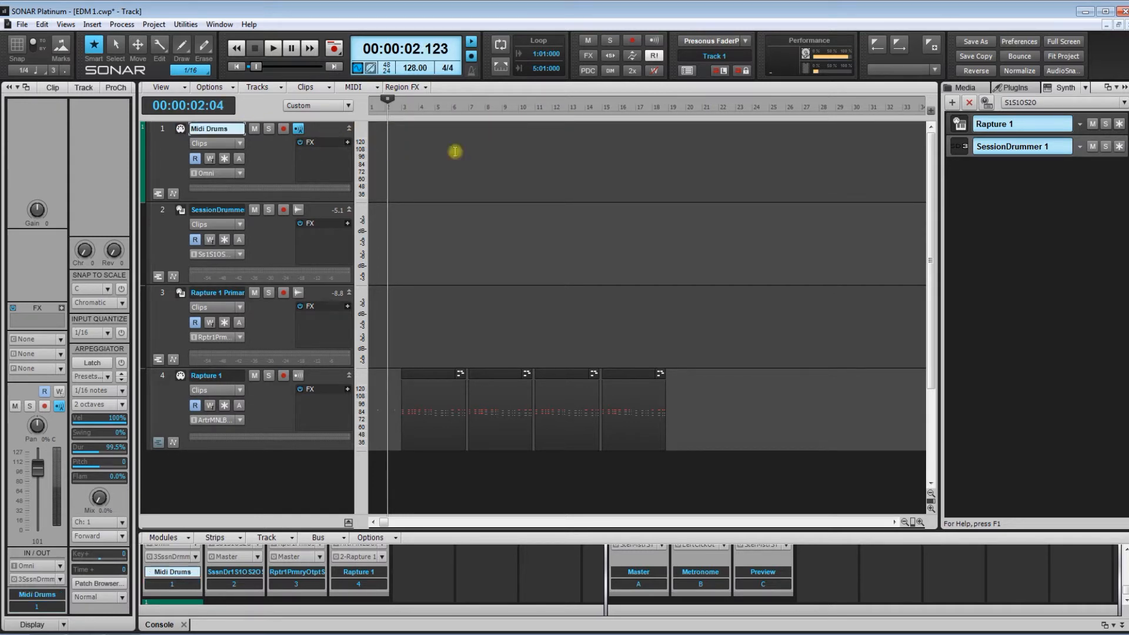
click(456, 151)
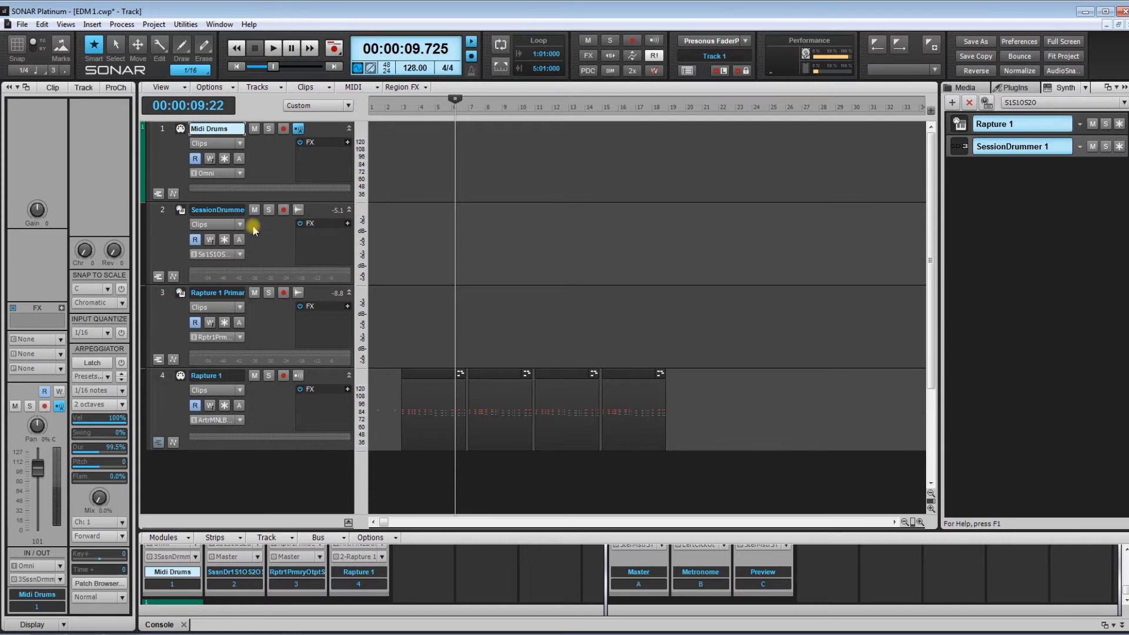
double_click(226, 209)
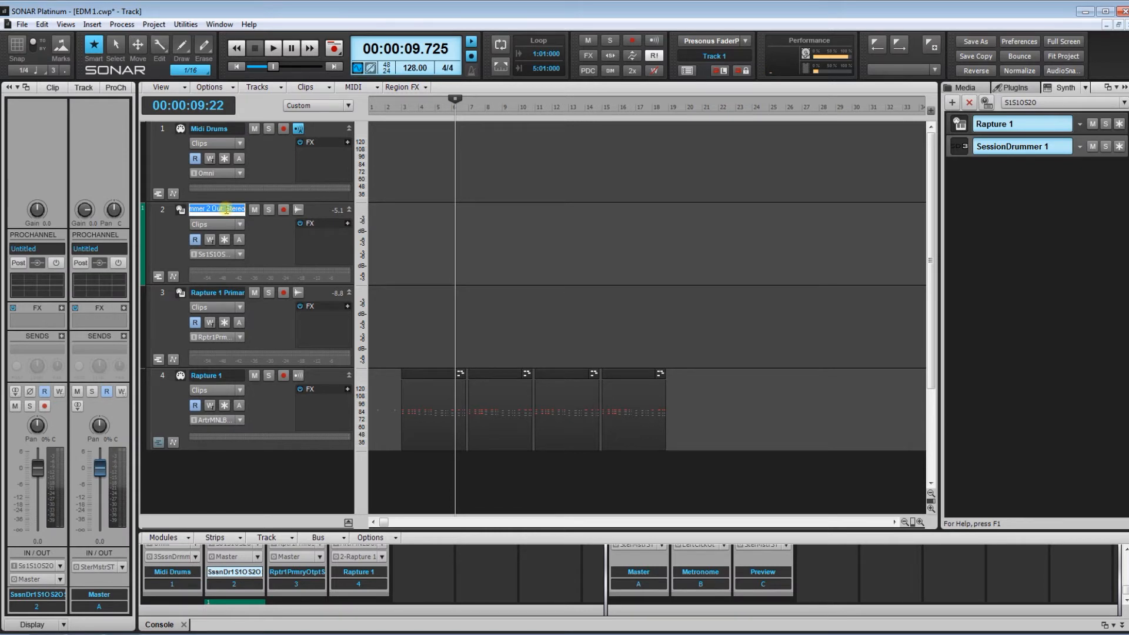
text(Kick)
key(Return)
- Insert two new audio tracks and arrange them directly below the Kick track
click(163, 215)
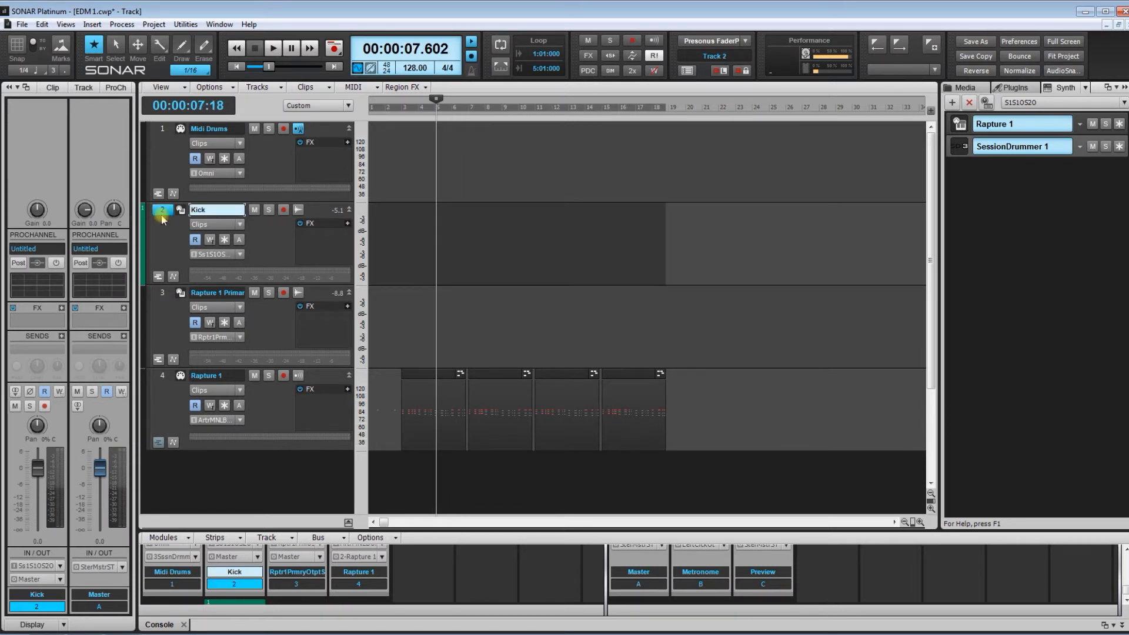
right_click(163, 218)
click(189, 220)
right_click(164, 210)
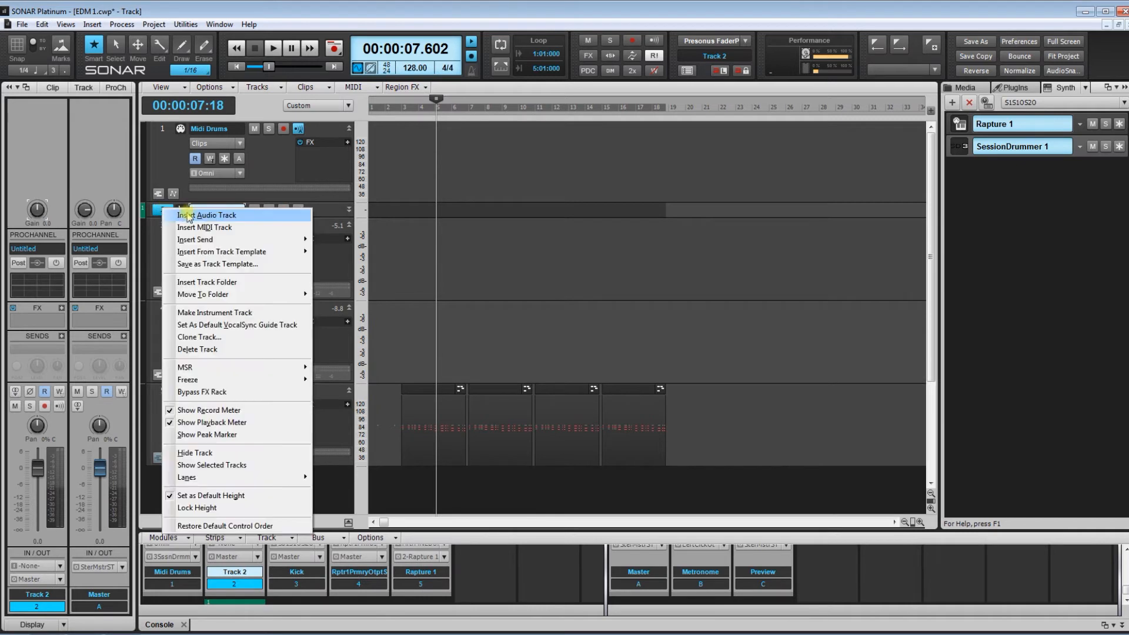
click(187, 216)
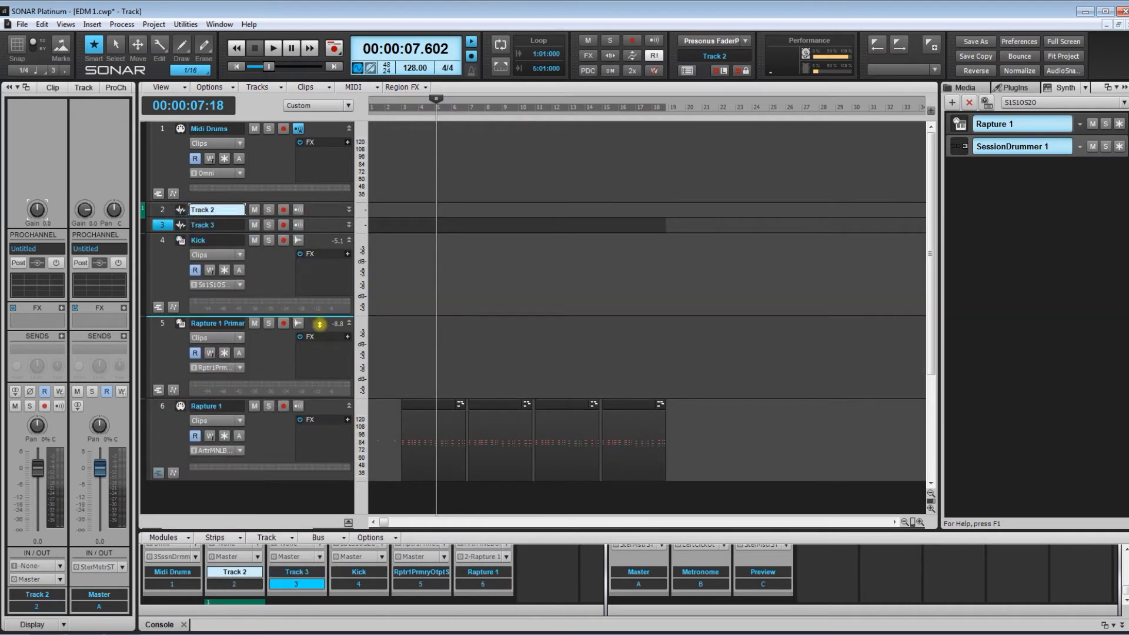
drag(319, 324, 319, 323)
drag(315, 208, 322, 441)
- Rename the two new audio tracks "Snare" and "Hi Hat"
double_click(229, 293)
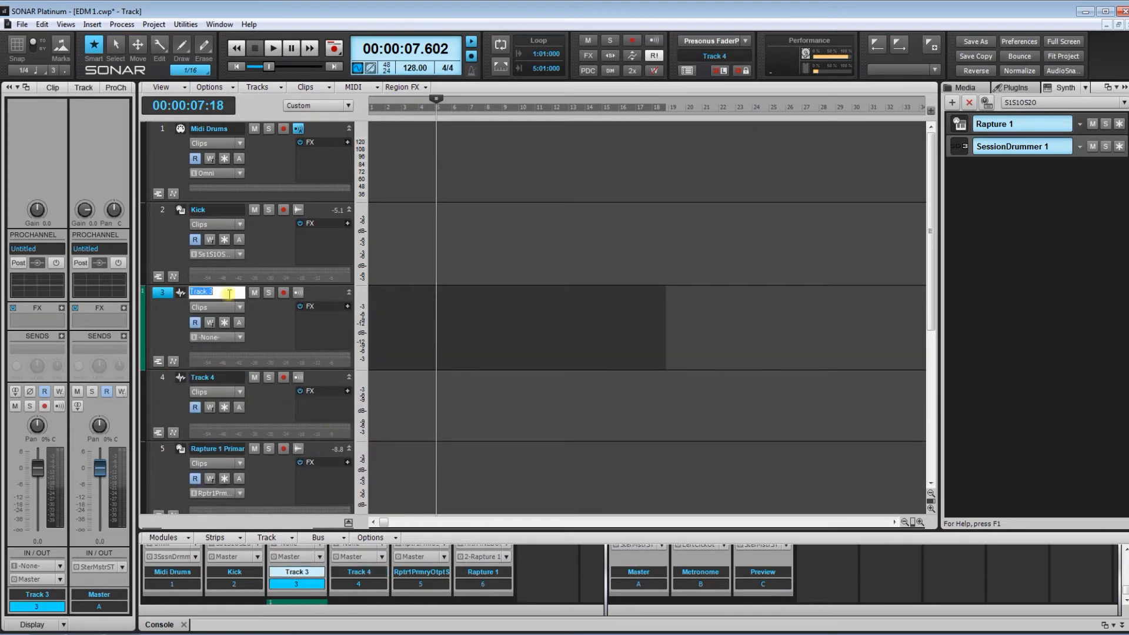
text(Snare)
key(Return)
double_click(217, 378)
text(Hi Hat)
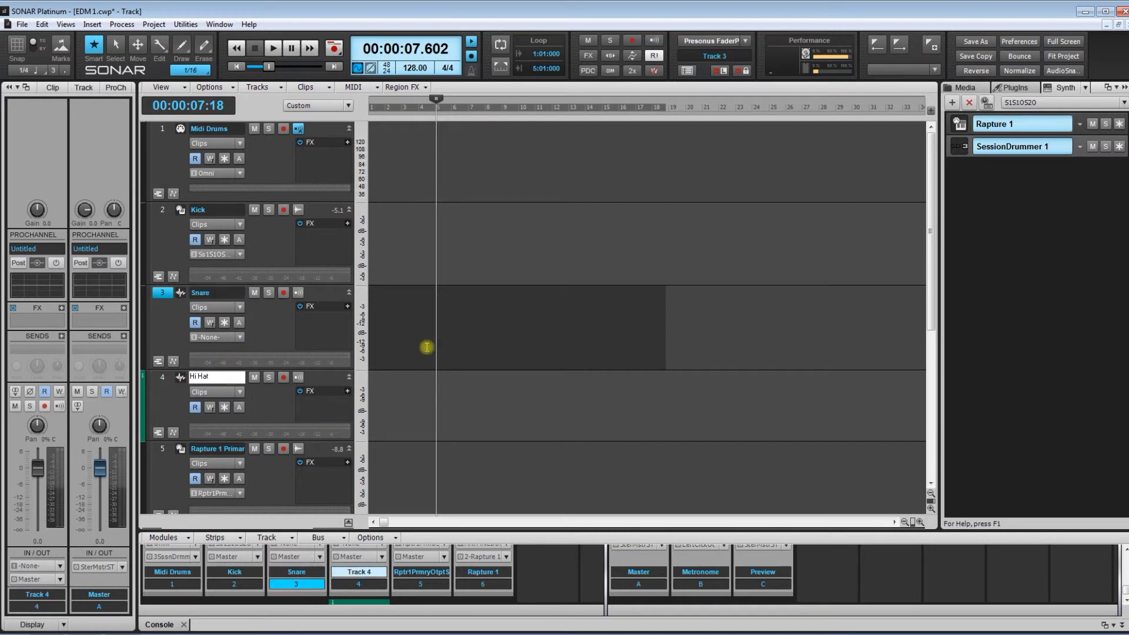
click(490, 330)
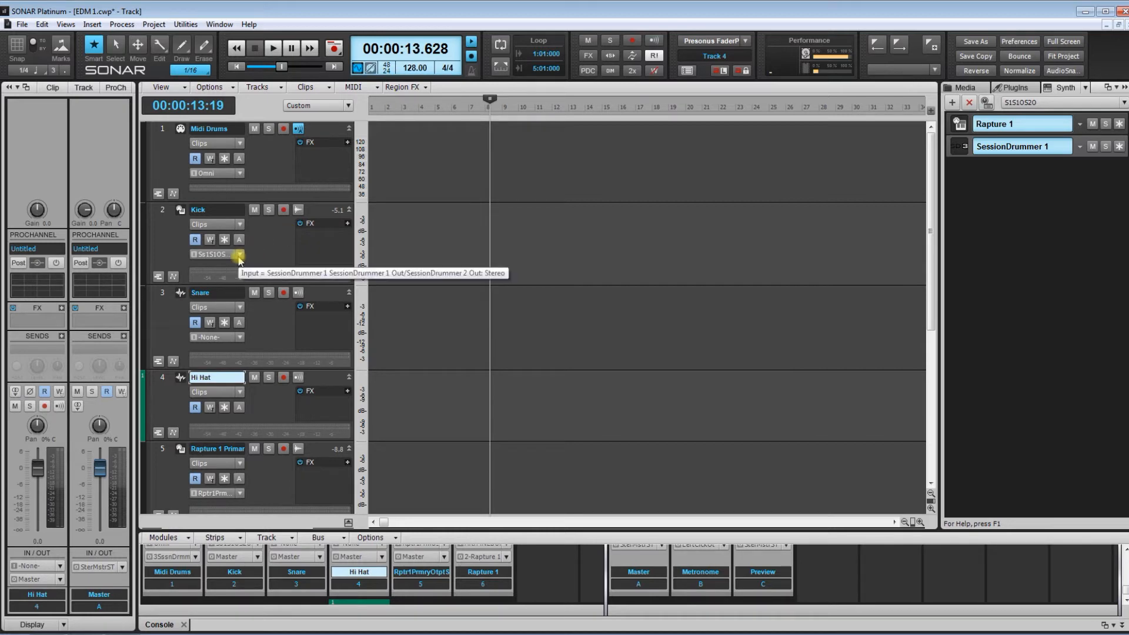
- Set the Kick track's input to the stereo pair SessionDrummer 1 Out/SessionDrummer 2 Out
click(930, 509)
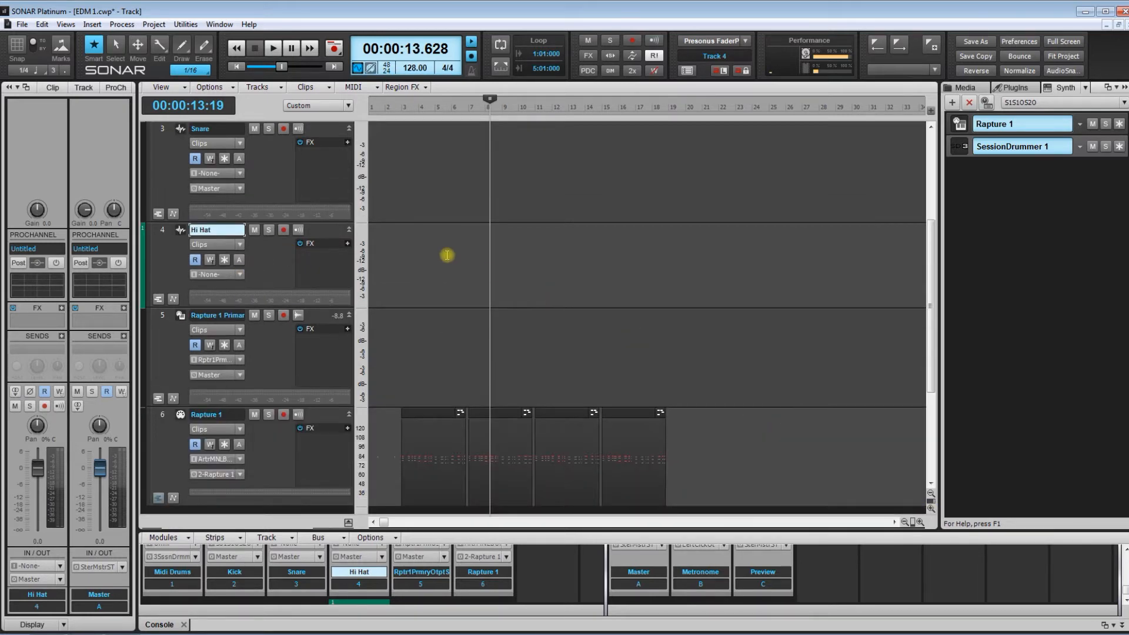
scroll(447, 255, up, 4)
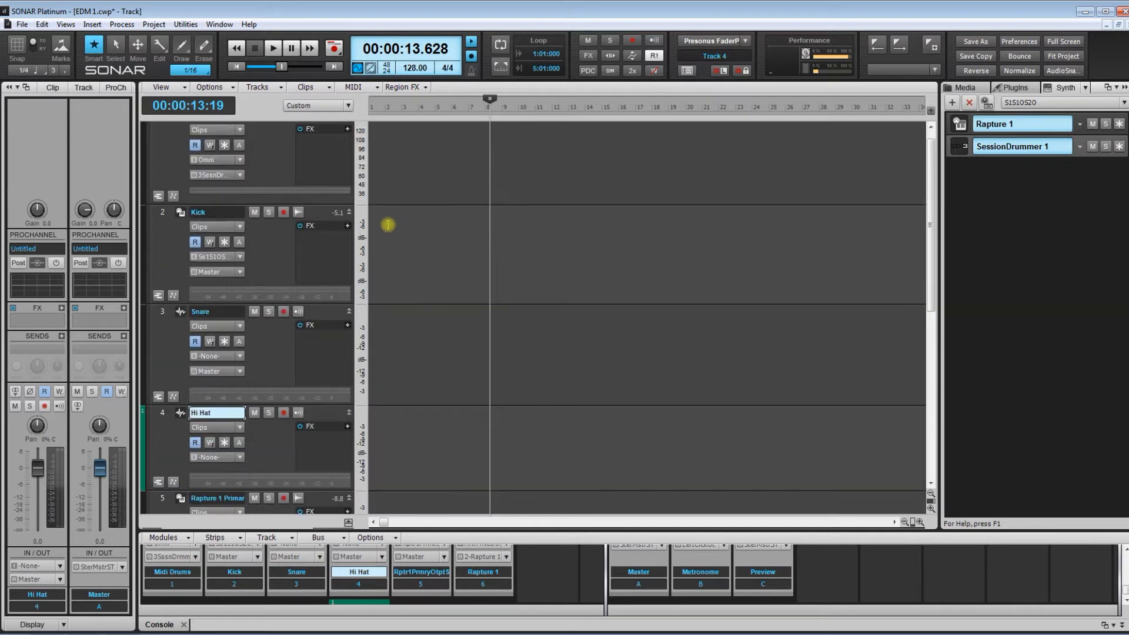
scroll(328, 168, up, 1)
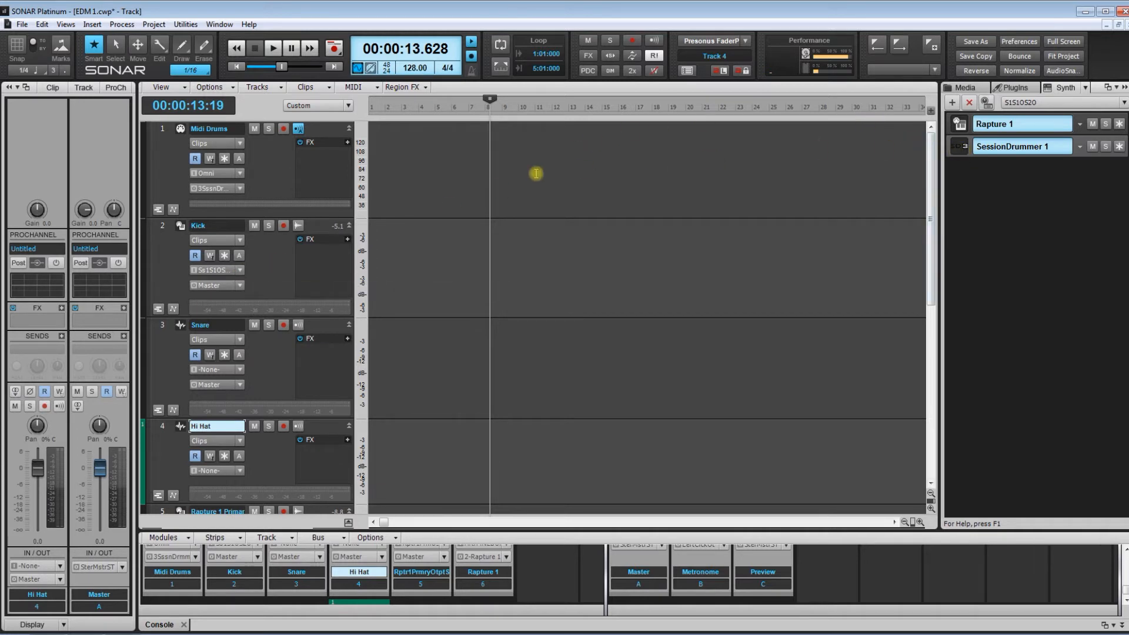
click(238, 271)
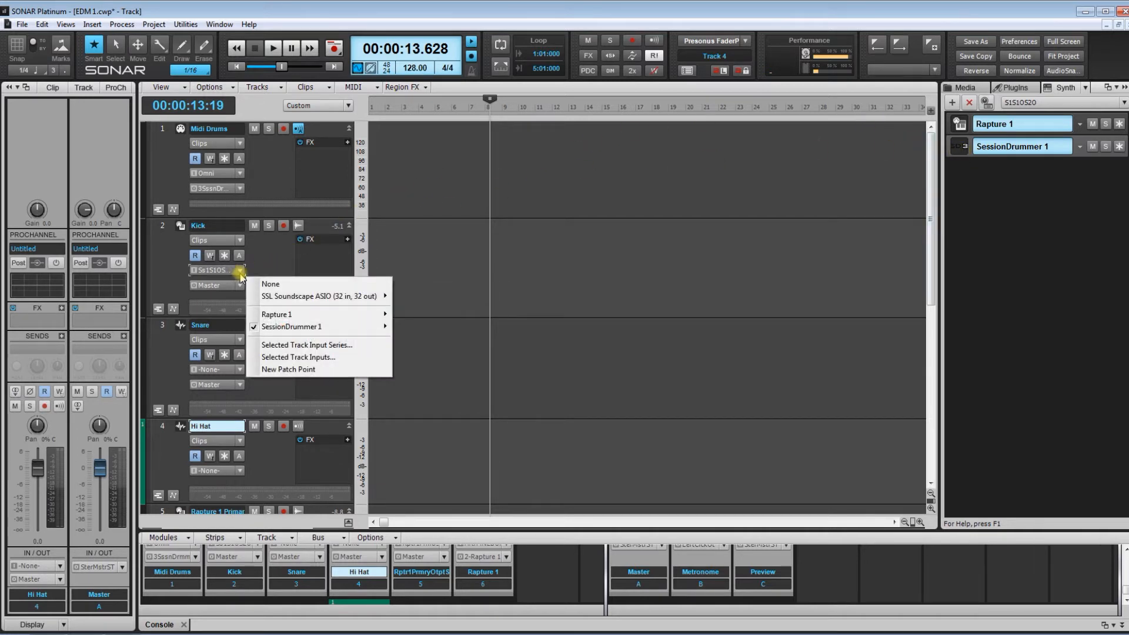
mouse_move(305, 332)
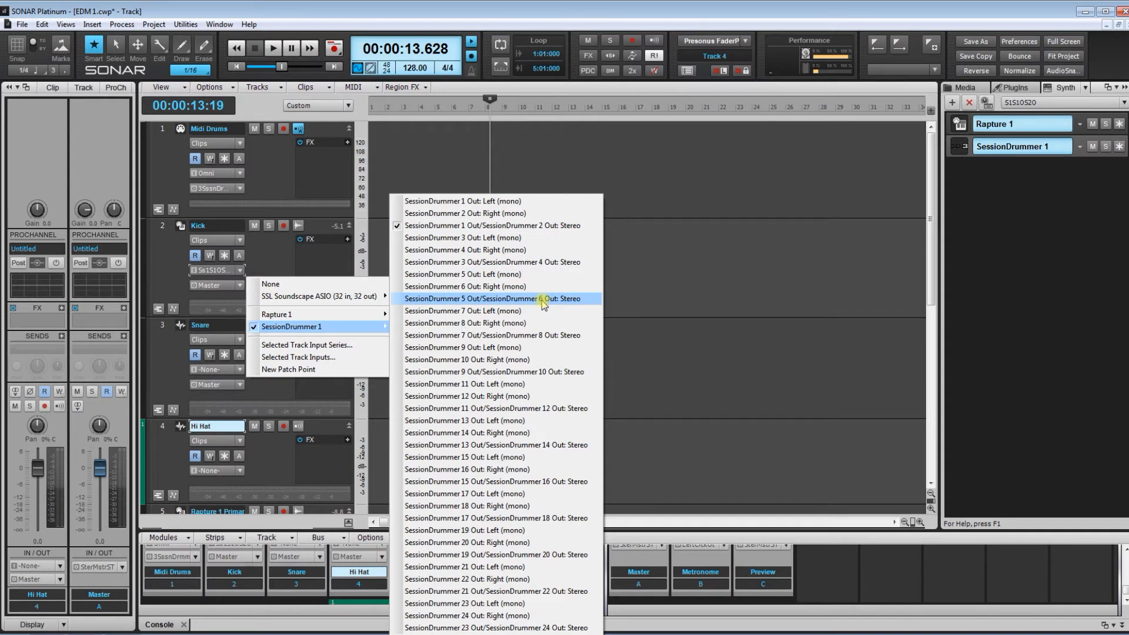
click(525, 228)
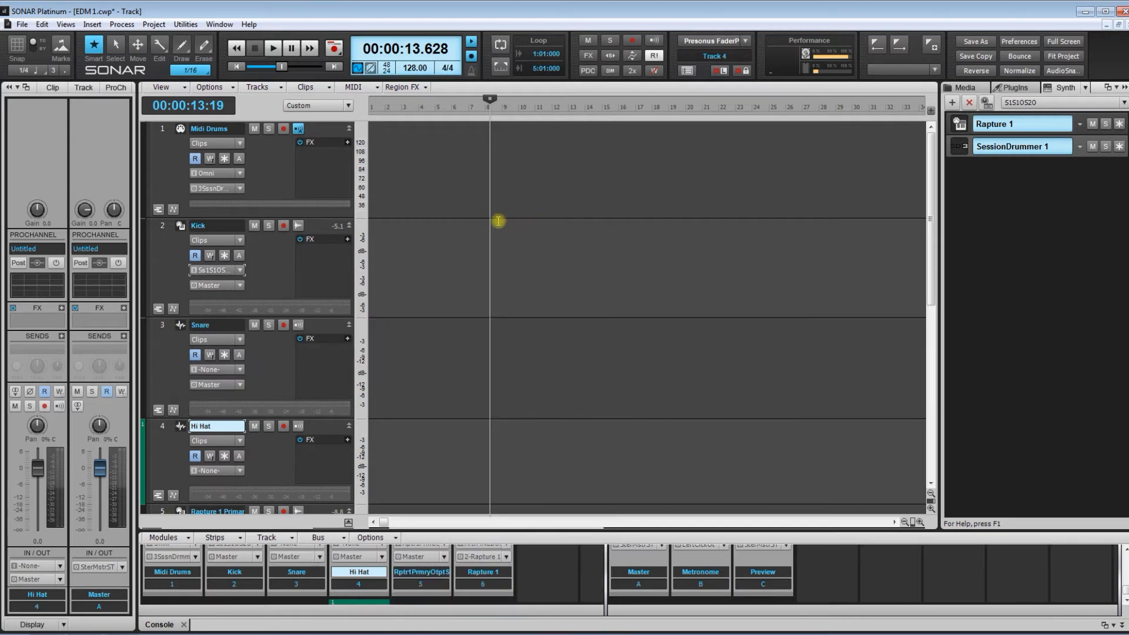
- Set the Snare track's input to SessionDrummer 3 Out/SessionDrummer 4 Out: Stereo and the Hi Hat track's to SessionDrummer 5 Out/SessionDrummer 6 Out: Stereo
click(240, 371)
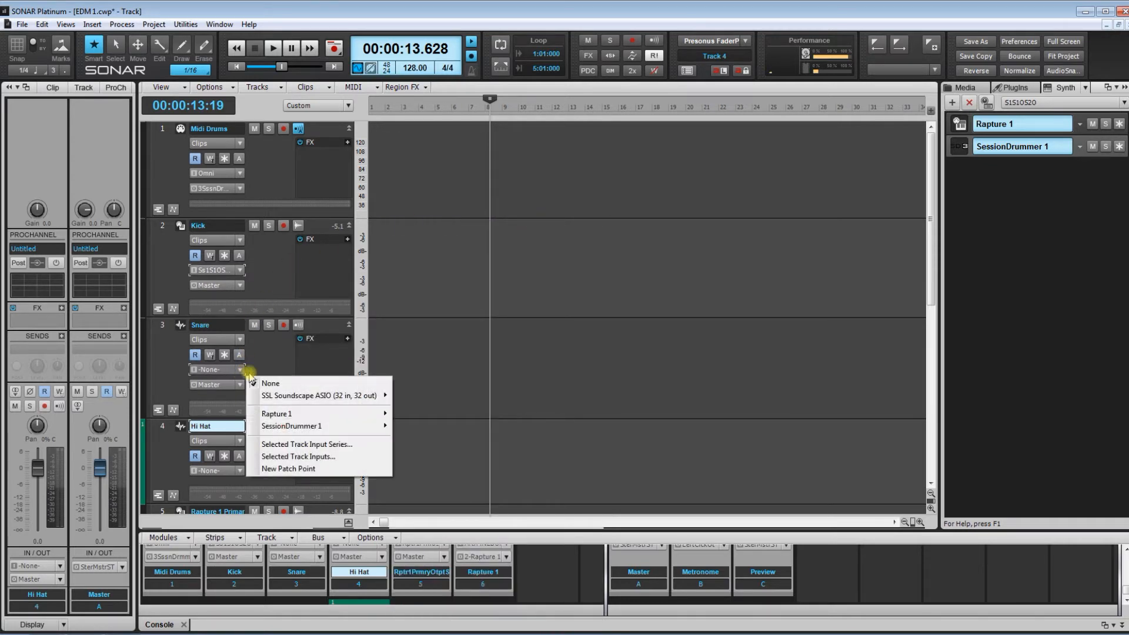
mouse_move(322, 427)
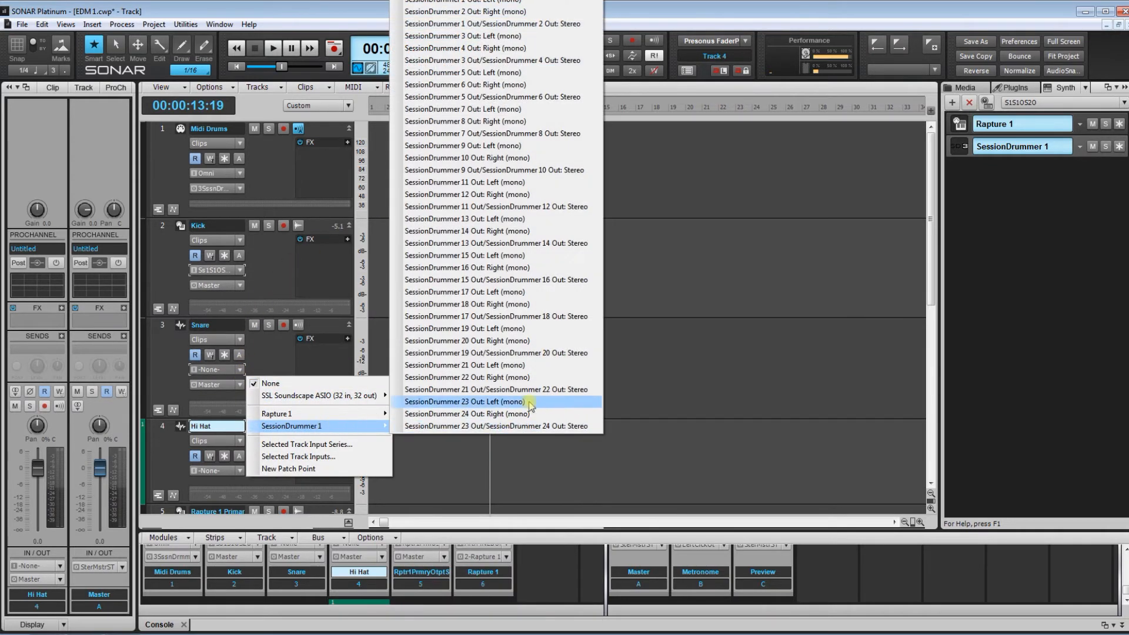
click(563, 61)
click(240, 470)
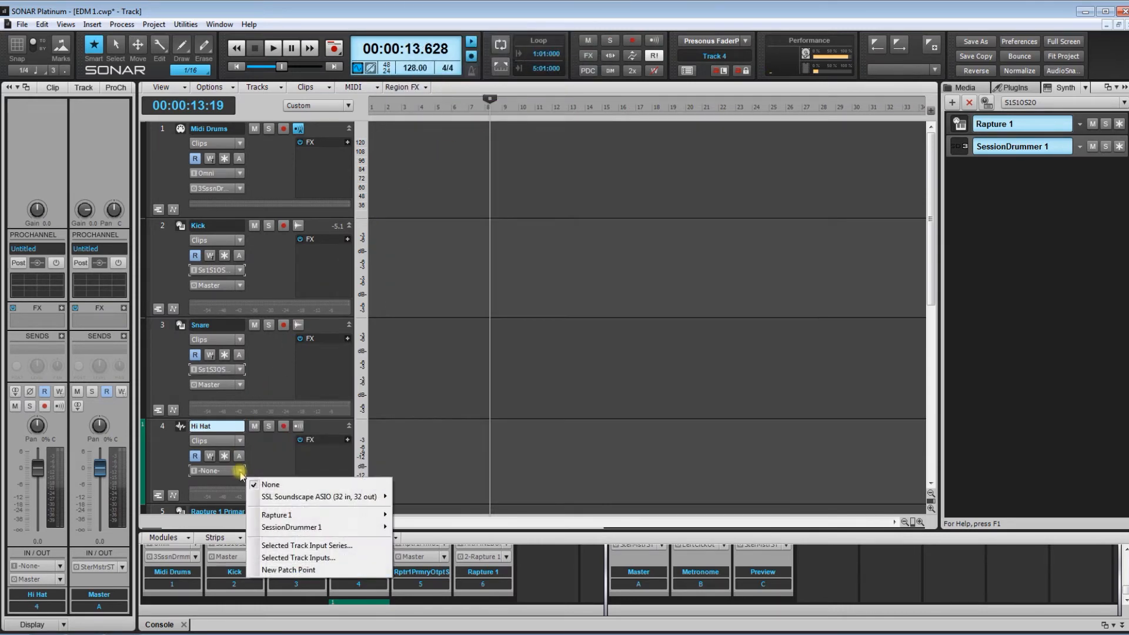
mouse_move(317, 496)
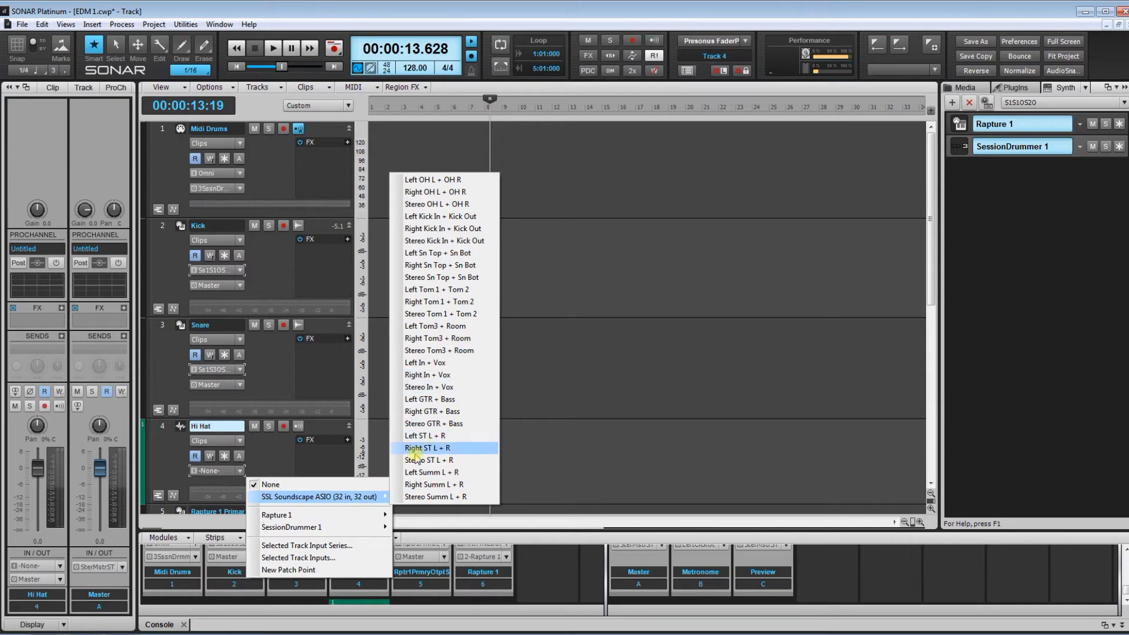
mouse_move(323, 527)
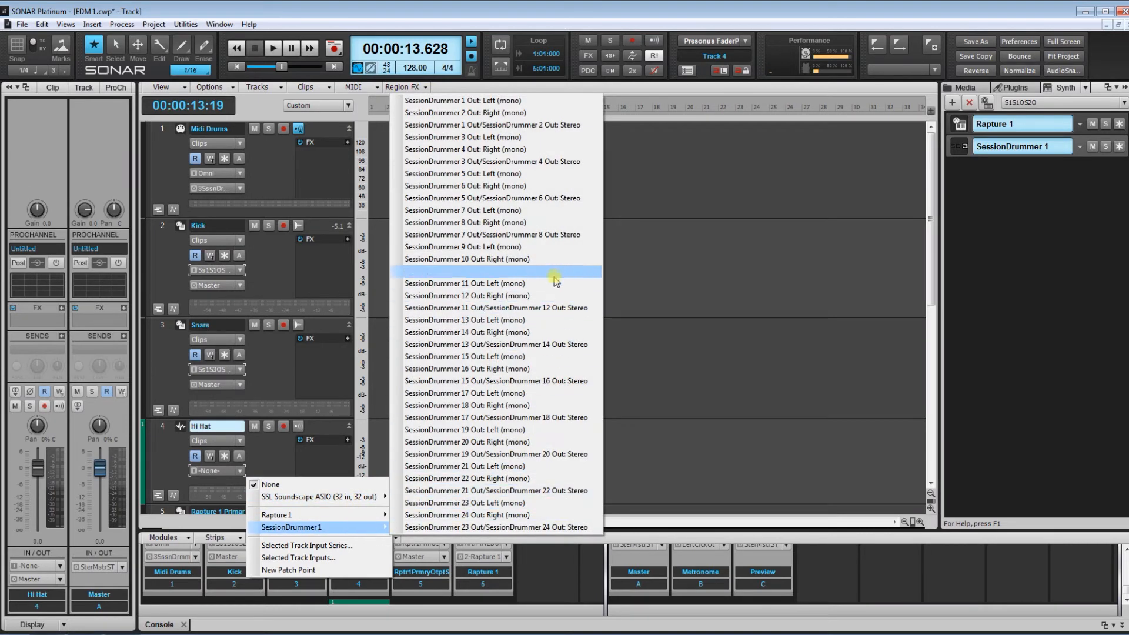
click(555, 199)
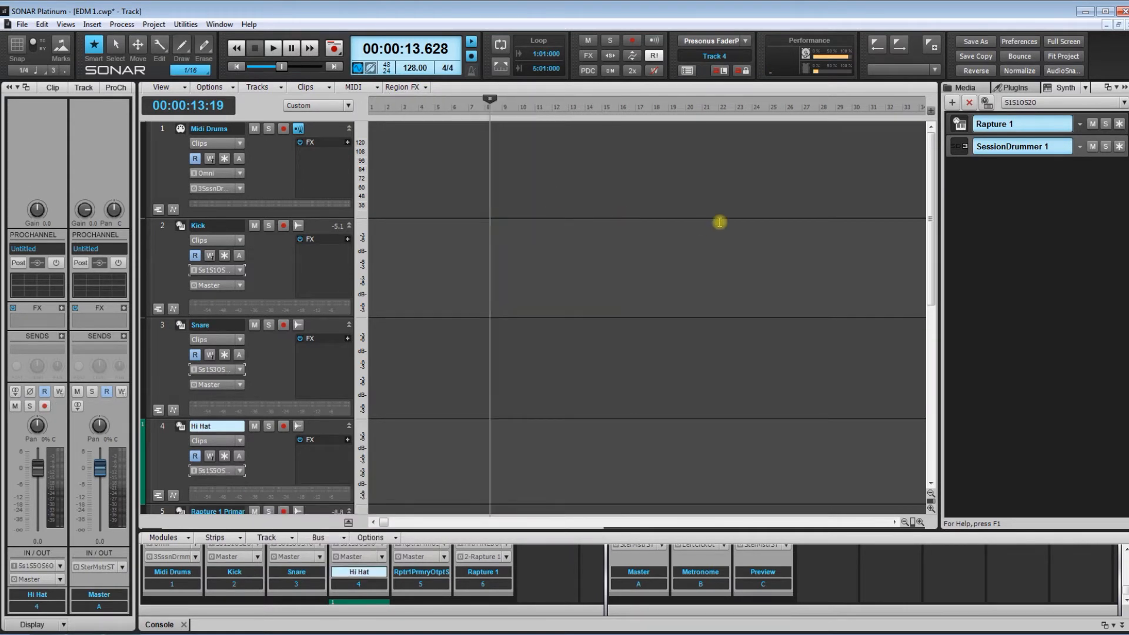
- Reopen Session Drummer beside the track list and audition the kick, snare and hi-hat pads to check their track routing
double_click(1049, 147)
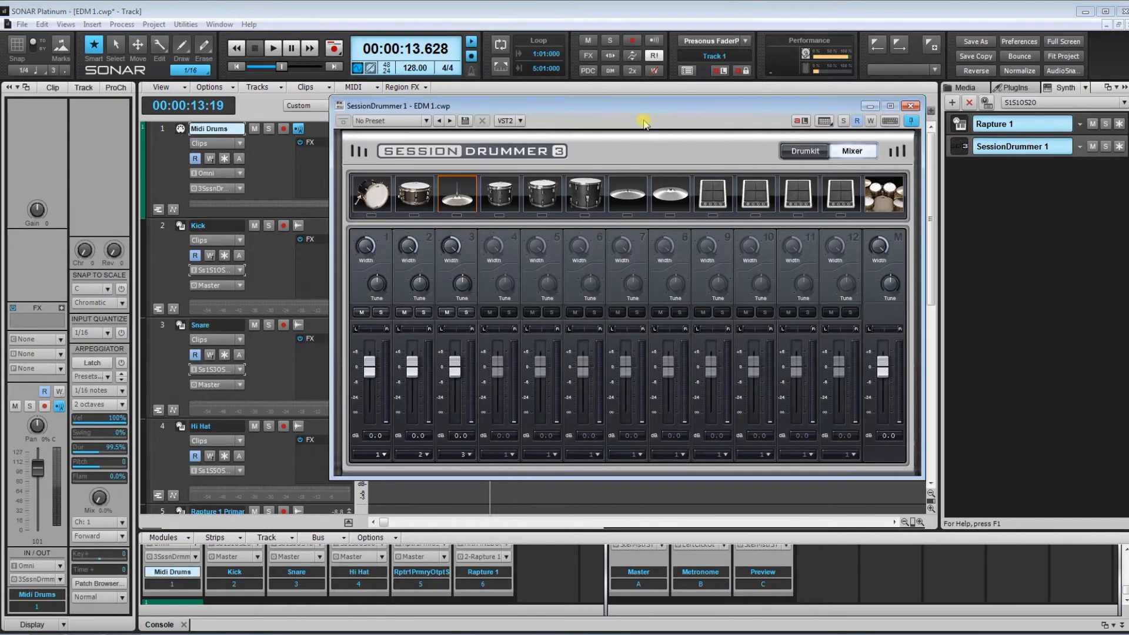
drag(650, 112, 732, 127)
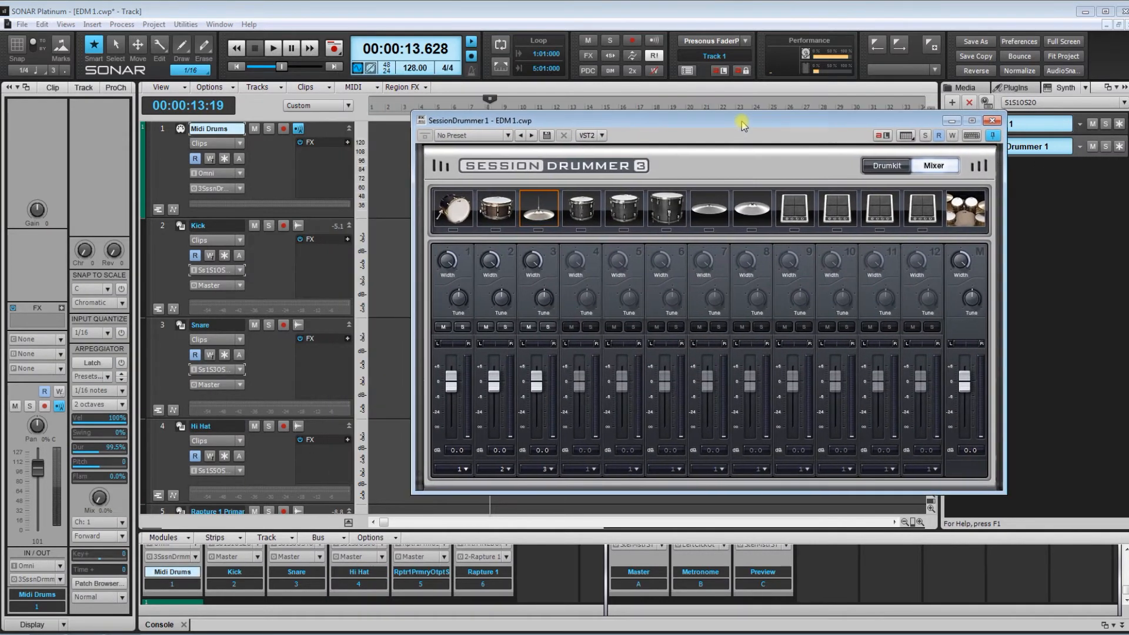
click(465, 210)
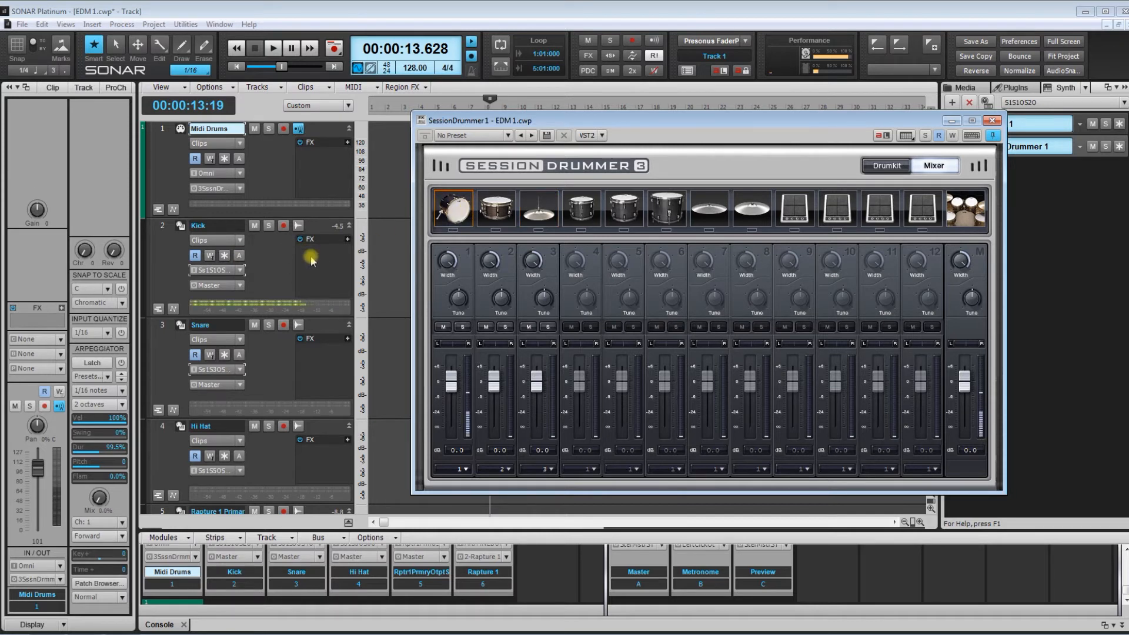
click(501, 213)
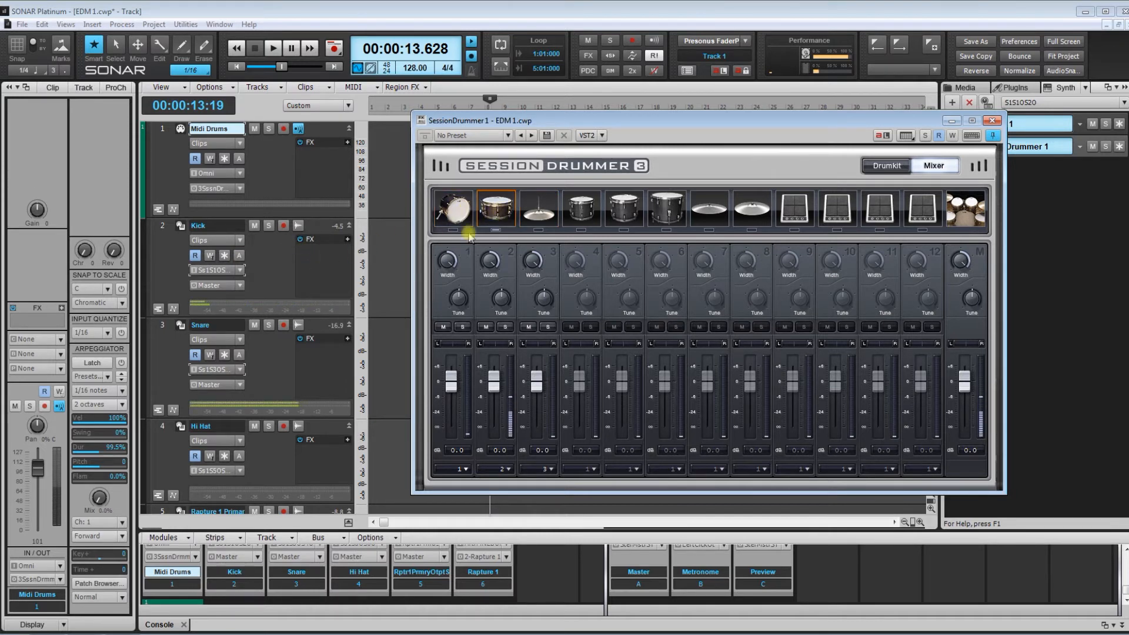
click(538, 207)
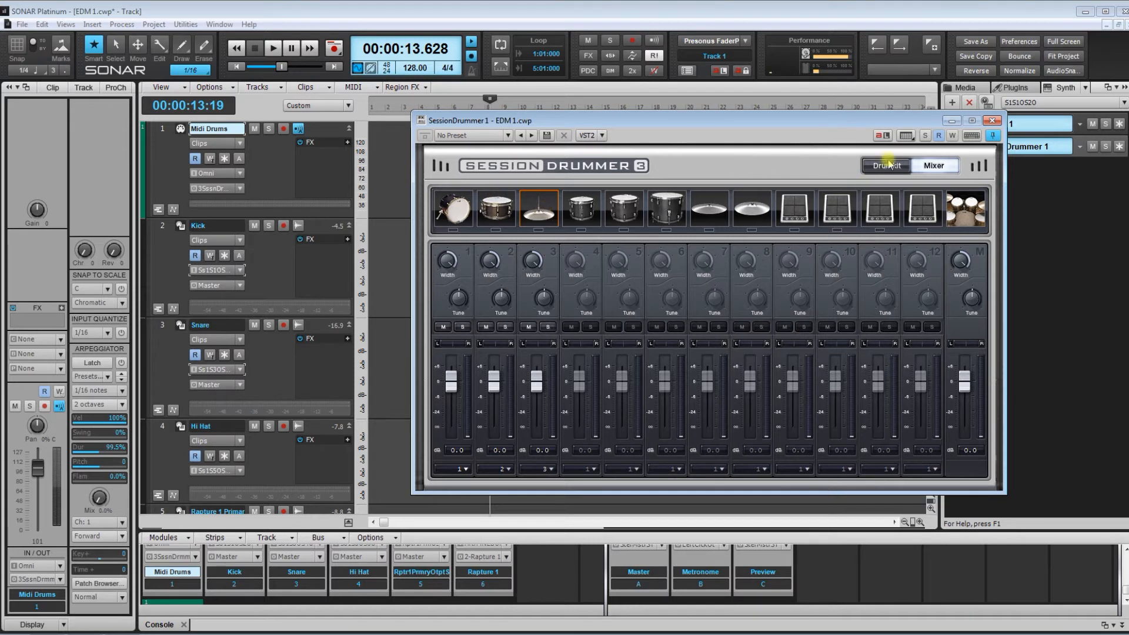
- Close the Session Drummer window and lower the Hi Hat track's volume to -5.4 dB
click(992, 122)
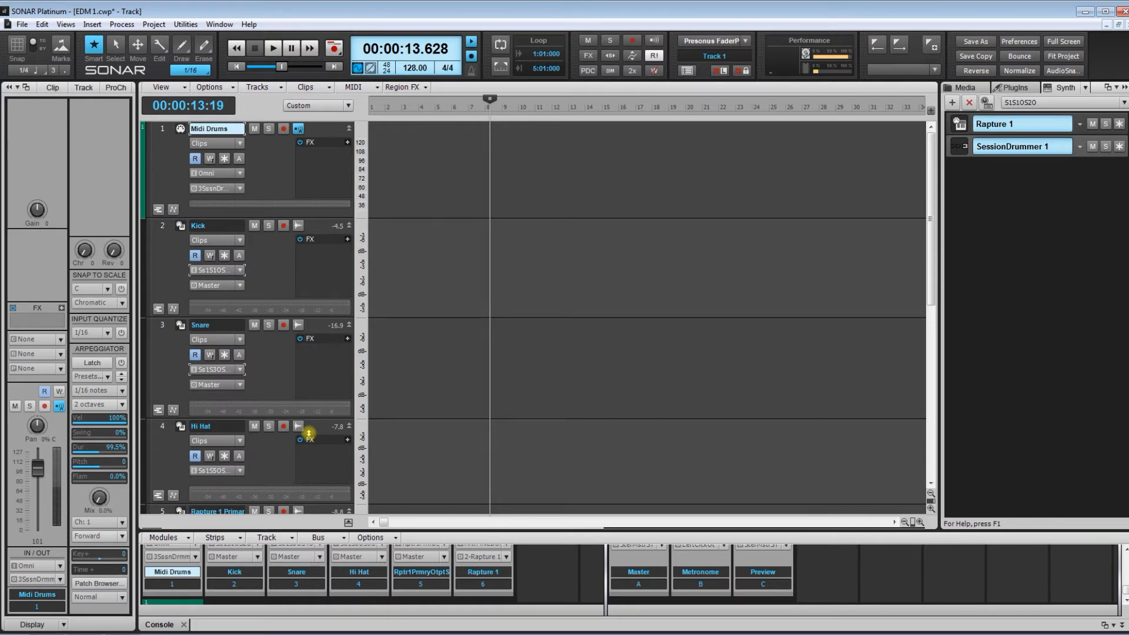
click(162, 226)
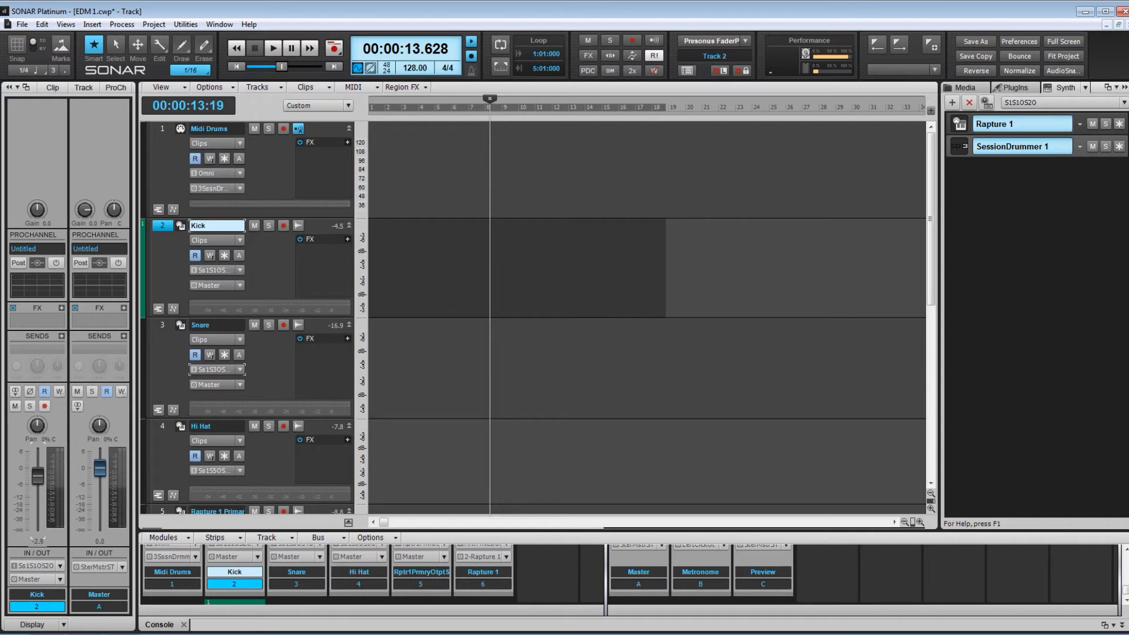
click(161, 426)
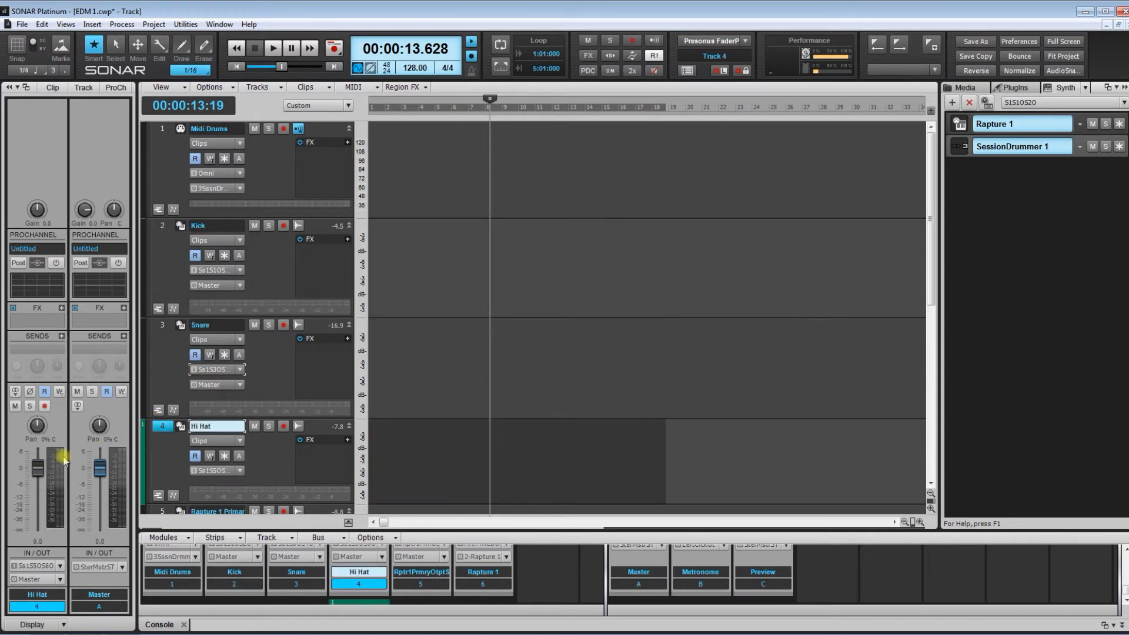
drag(38, 465, 37, 468)
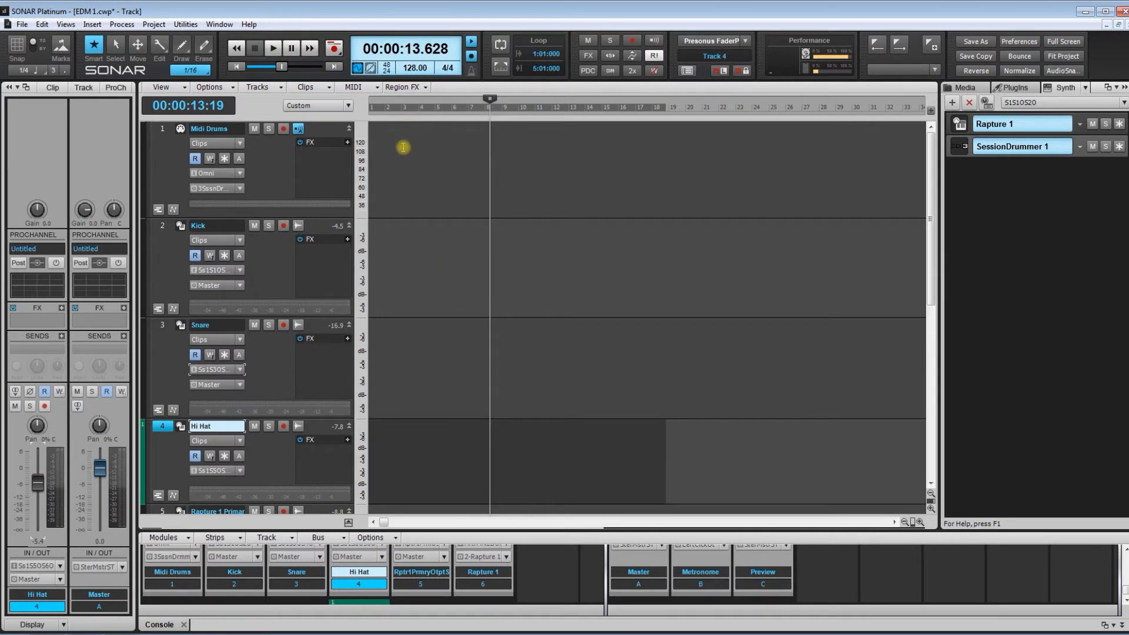
- Place the now marker near measure 3 and open the Midi Drums track in the Piano Roll
click(403, 147)
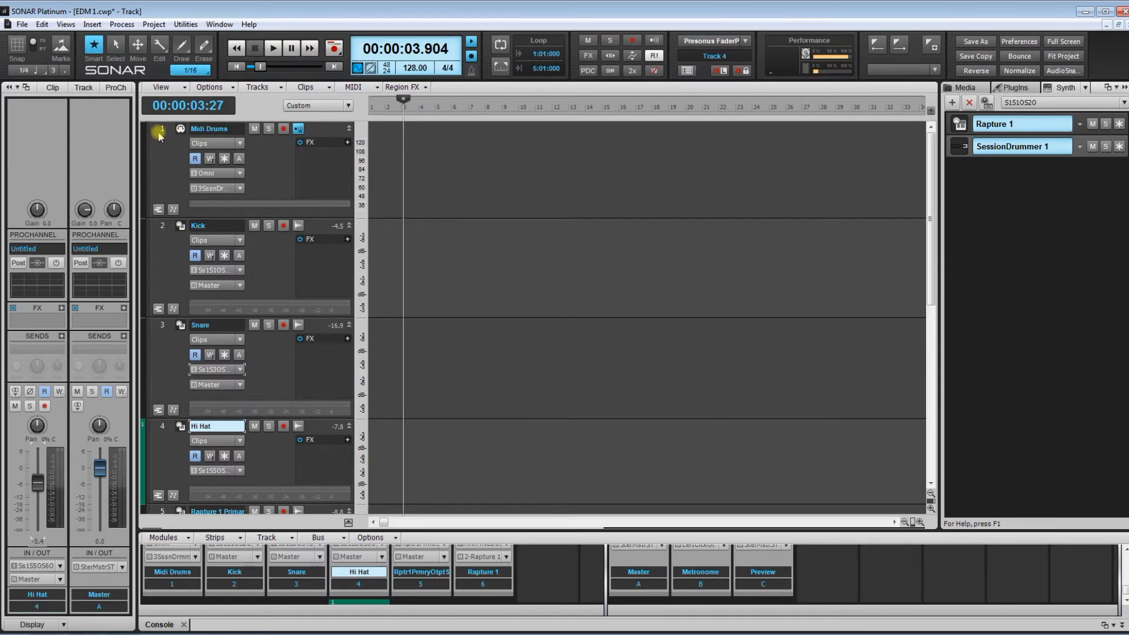
click(162, 131)
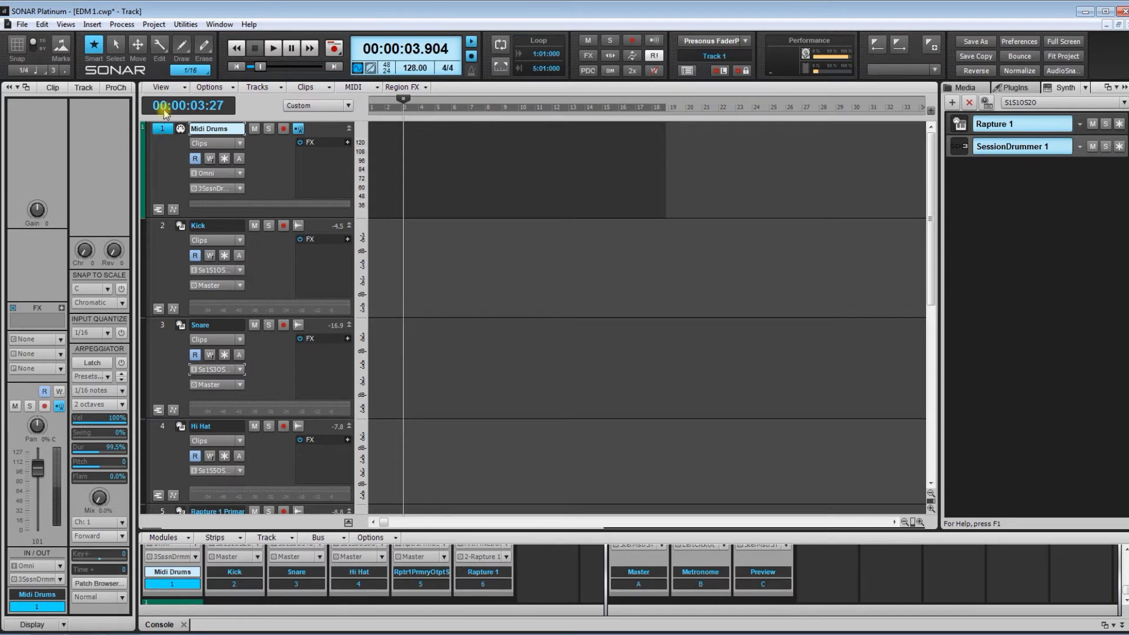
click(67, 25)
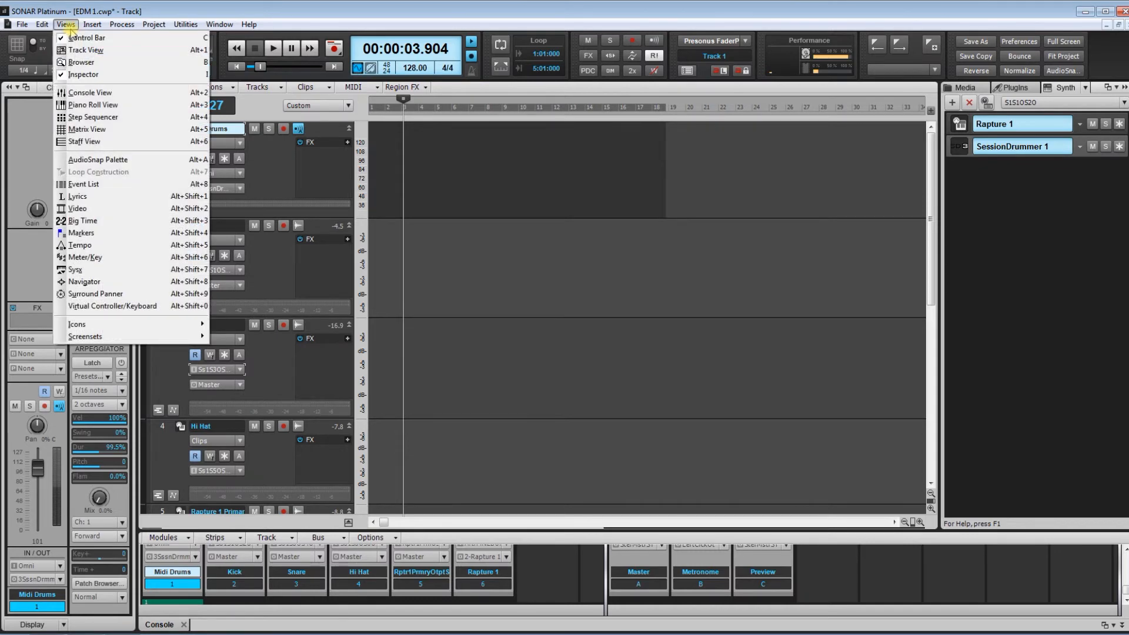
click(109, 106)
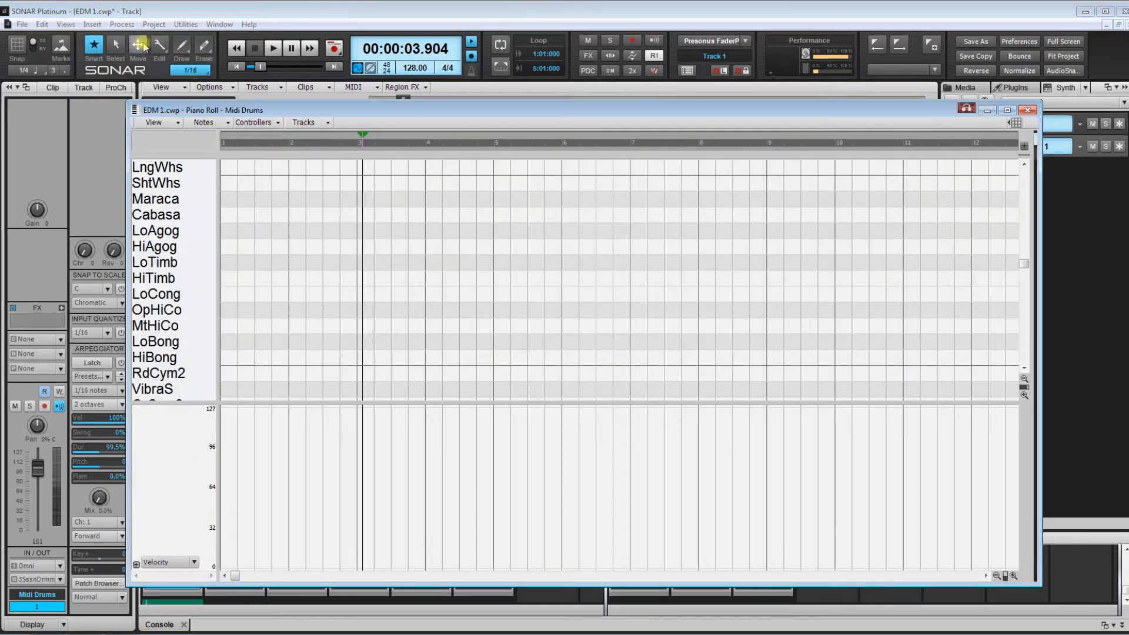
- Activate the Draw tool, enable snap at 1/16 and set the drawn note length to 1/16
click(182, 45)
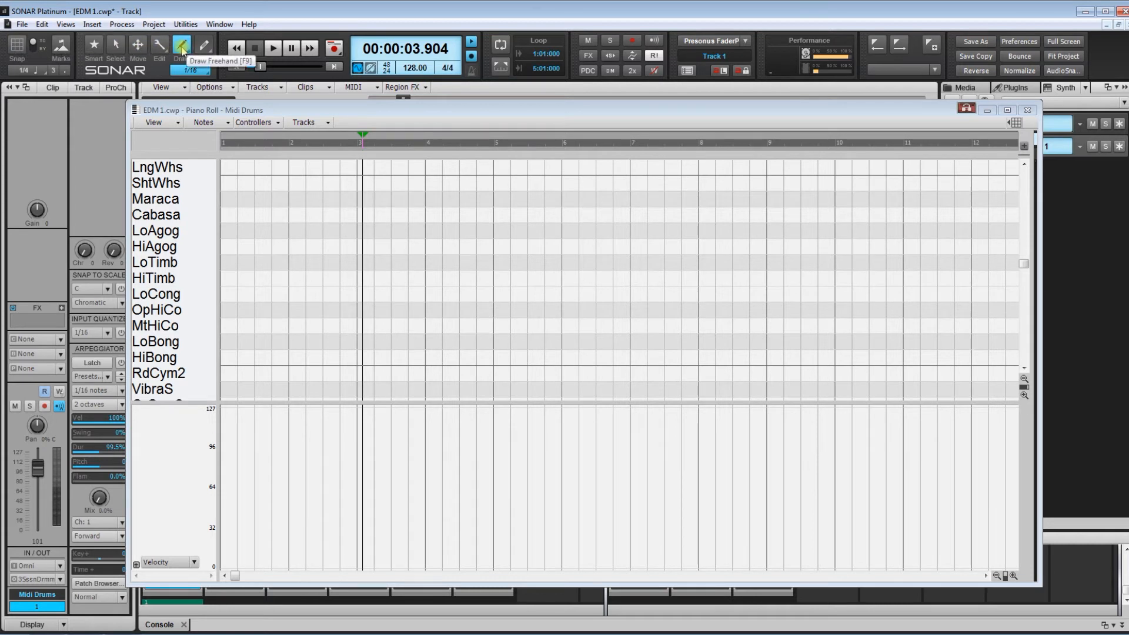
click(14, 45)
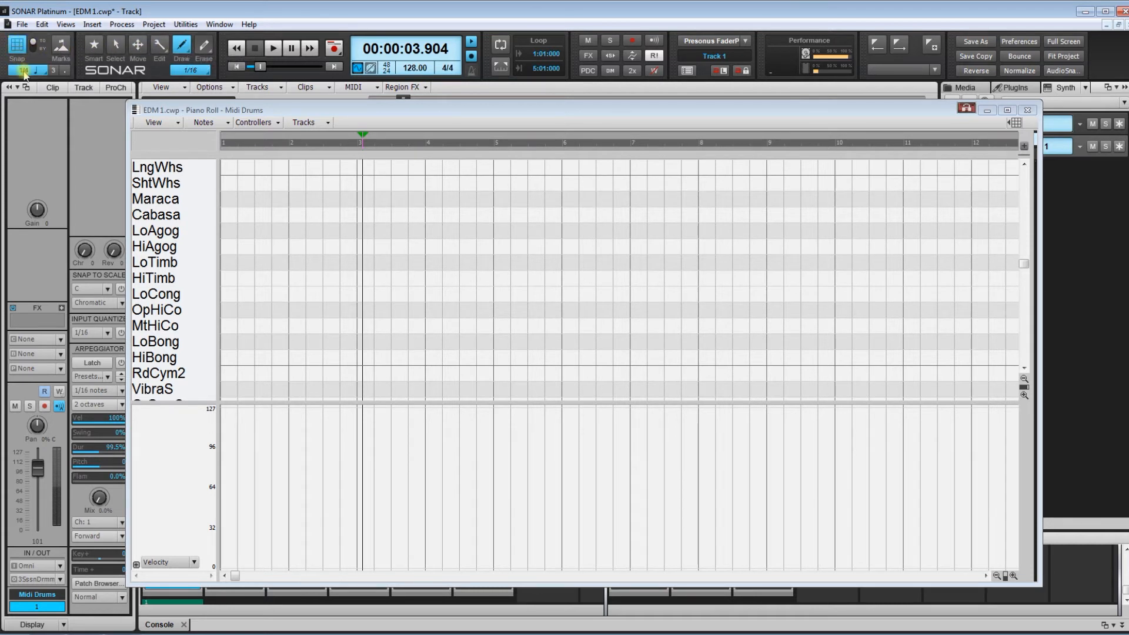
click(23, 71)
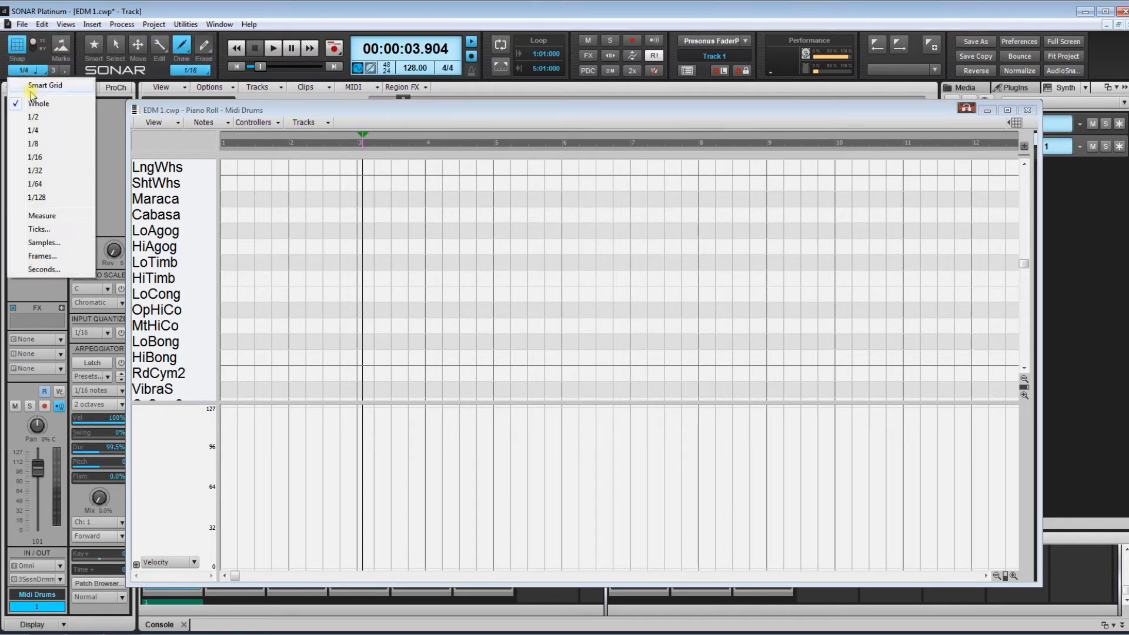
click(48, 158)
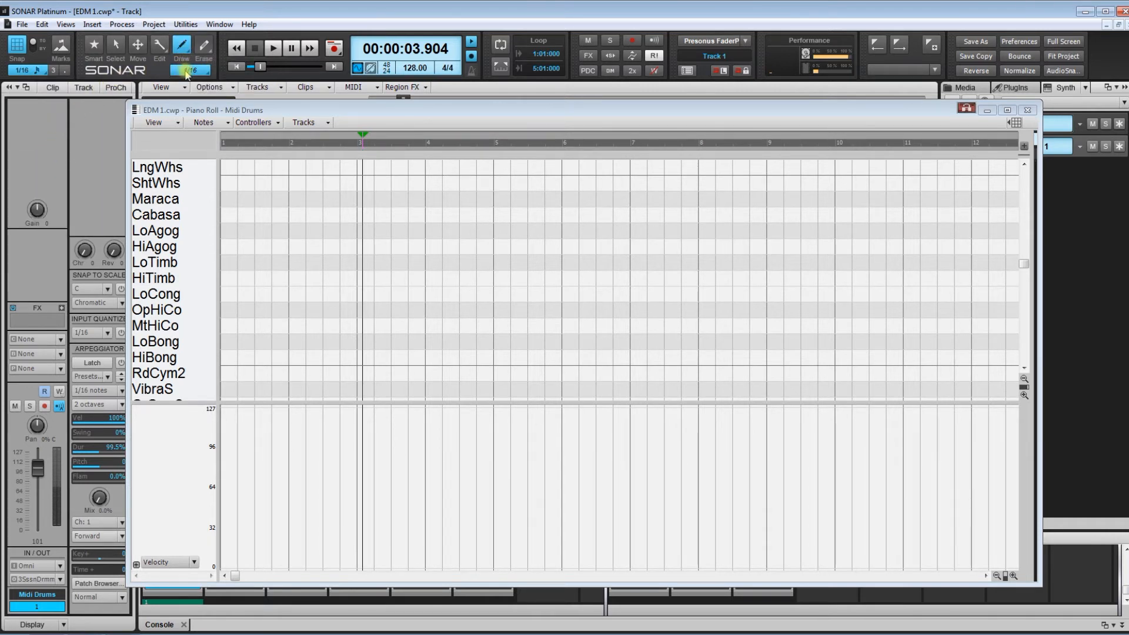
click(188, 71)
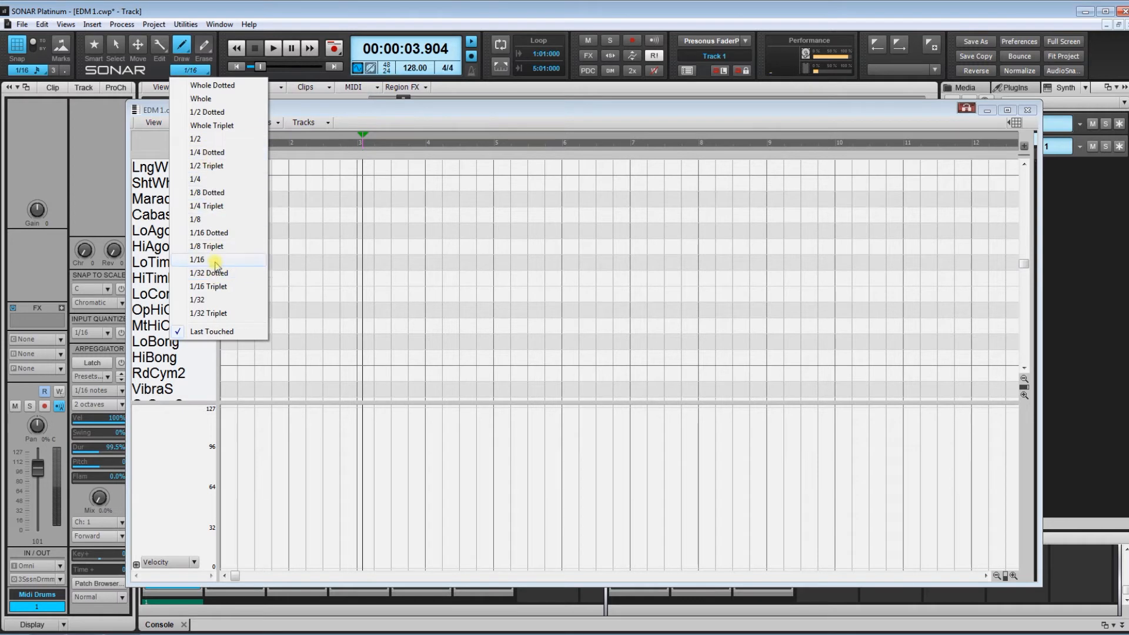
click(218, 332)
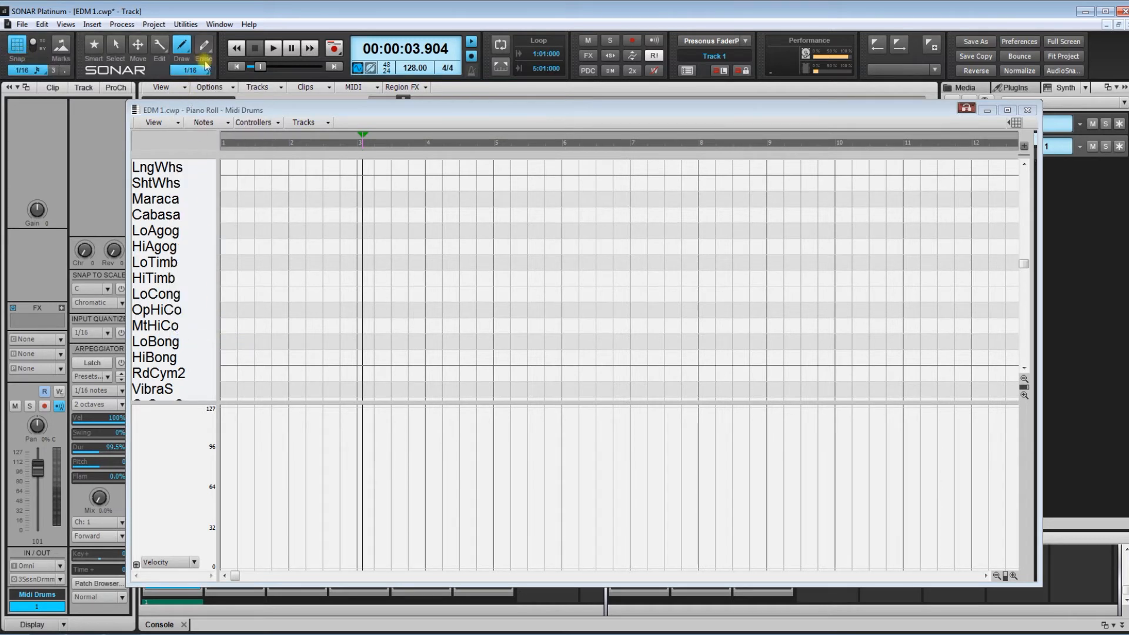
click(193, 74)
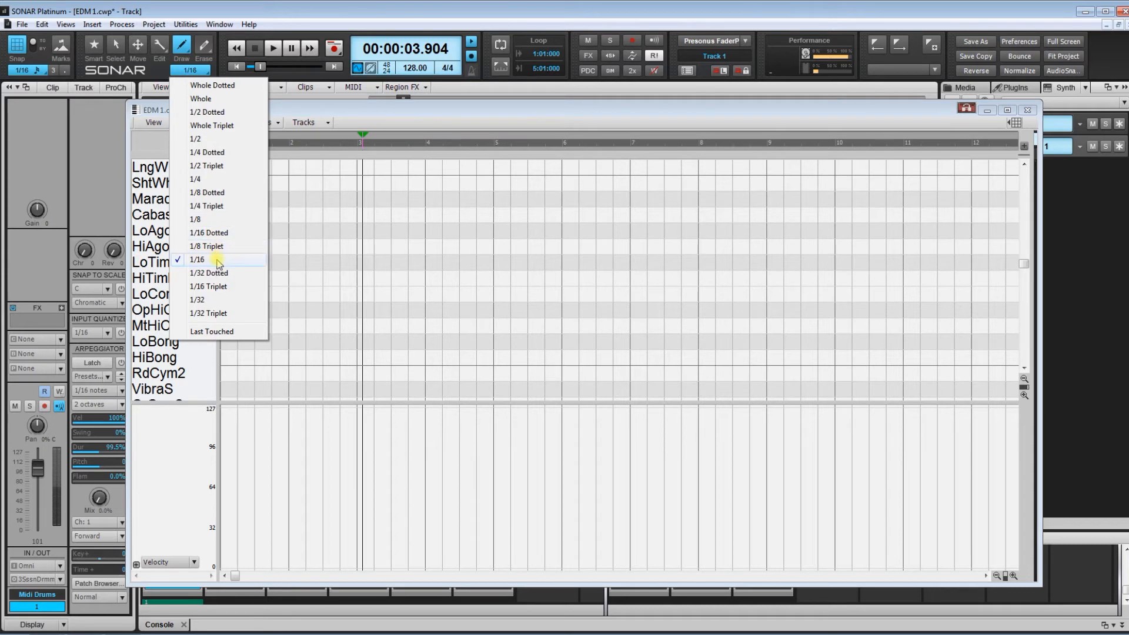
click(199, 260)
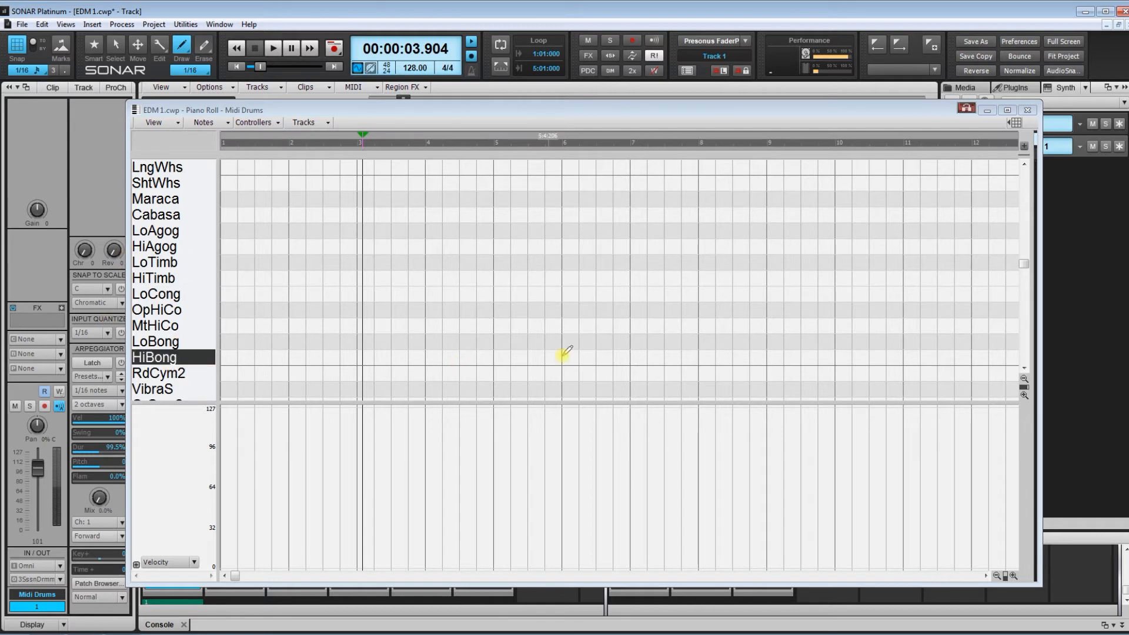
- Find the kick, snare and hi-hat rows in the drum note list and audition the ElcSnr and ClsHat sounds
click(1024, 368)
scroll(1024, 370, down, 4)
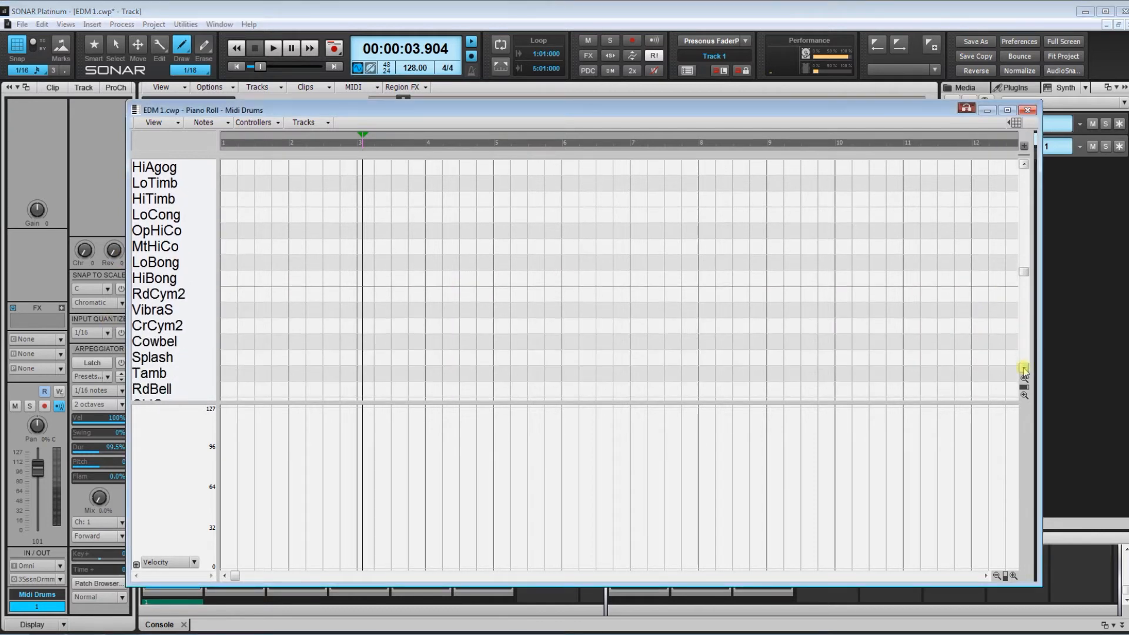
scroll(1024, 369, down, 4)
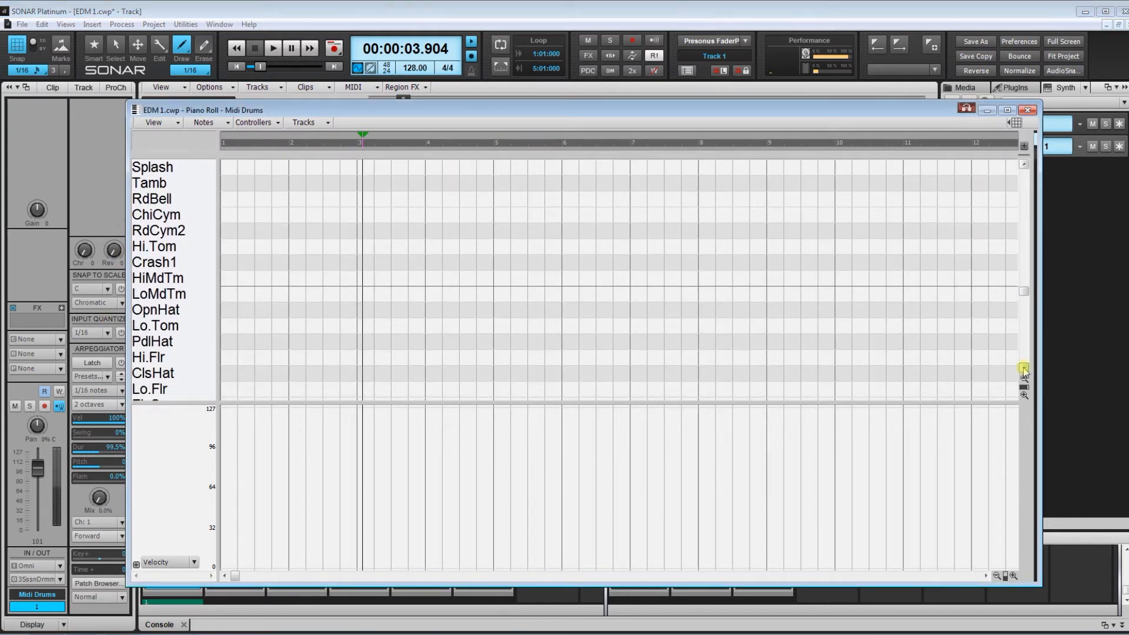
scroll(1024, 369, down, 1)
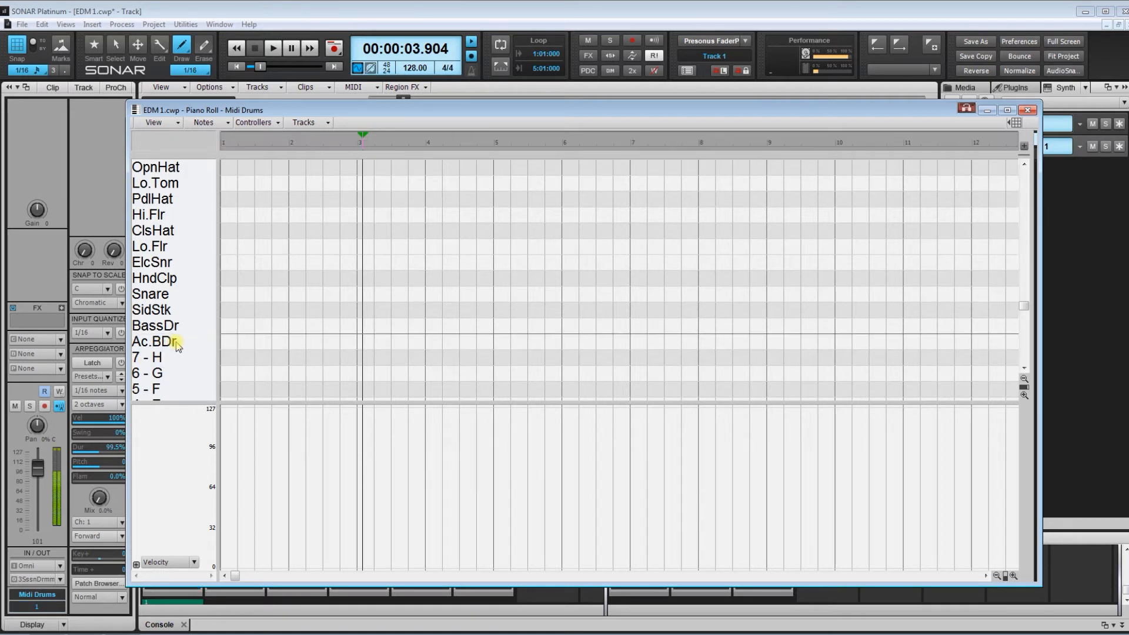
click(168, 263)
click(166, 235)
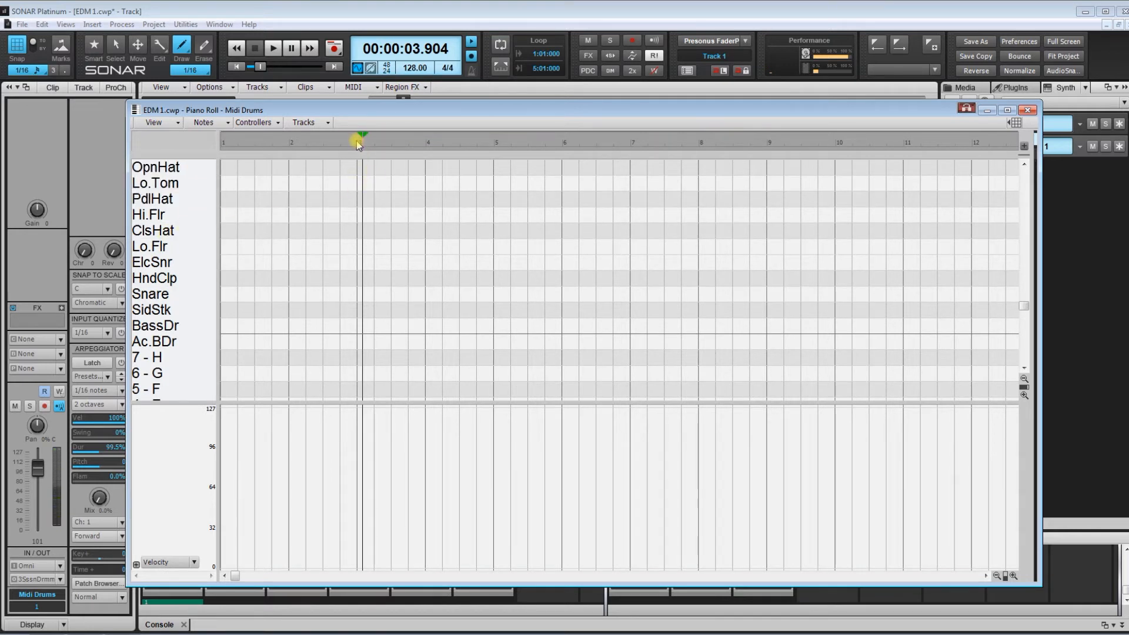
- Draw four Ac.BDr notes on the beats of measure 3 and play them back from just before the measure
click(357, 142)
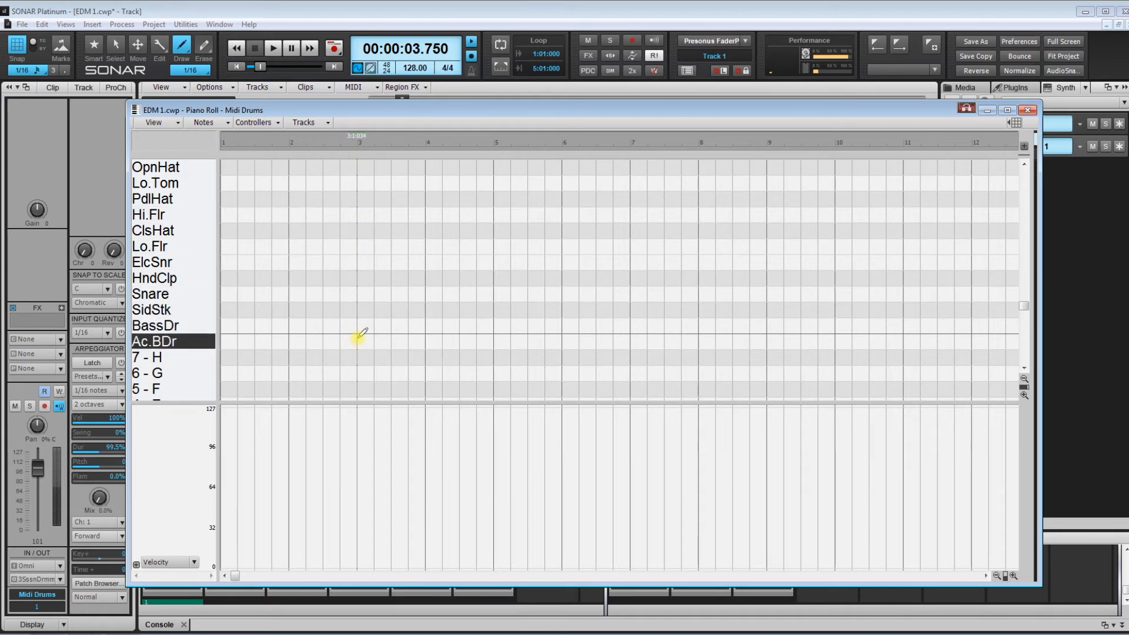
click(360, 340)
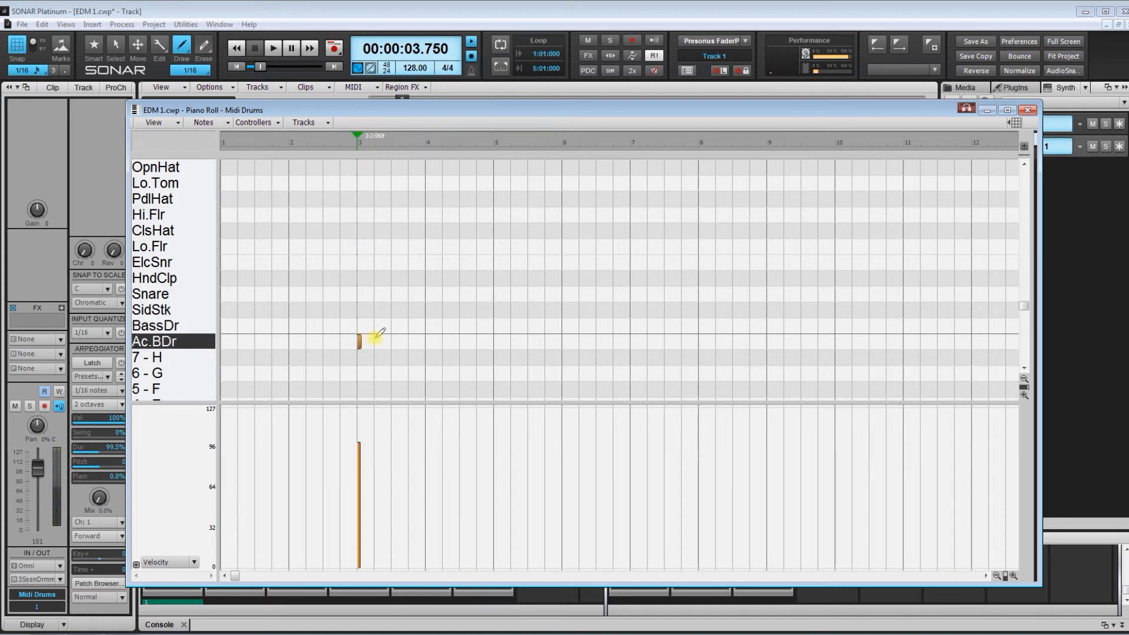
click(376, 340)
click(393, 339)
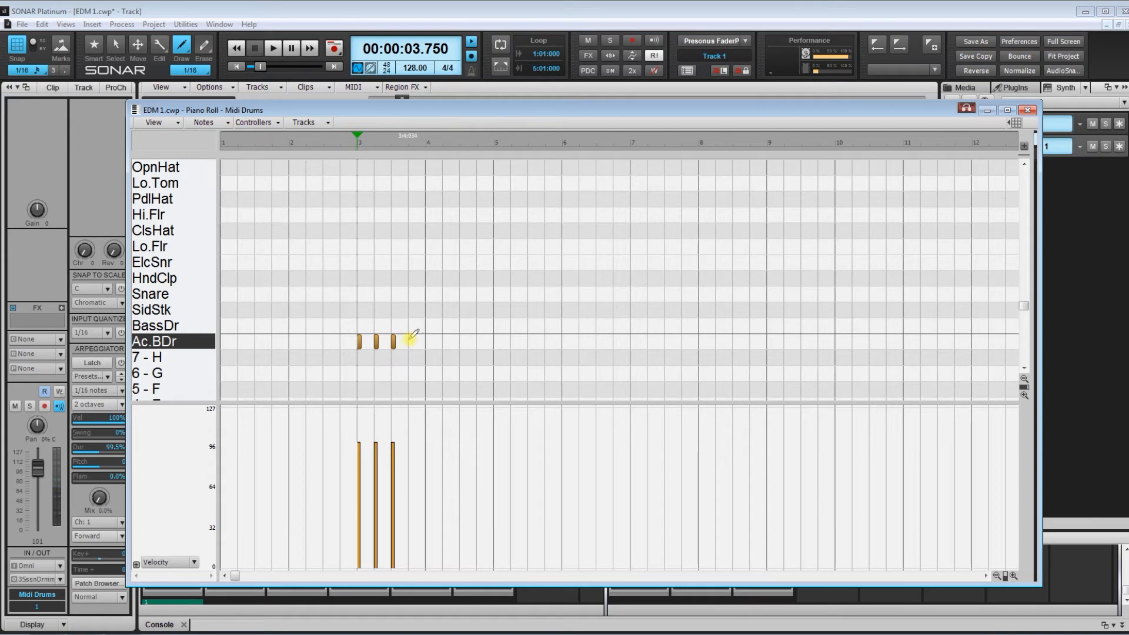
click(412, 338)
click(335, 143)
key(space)
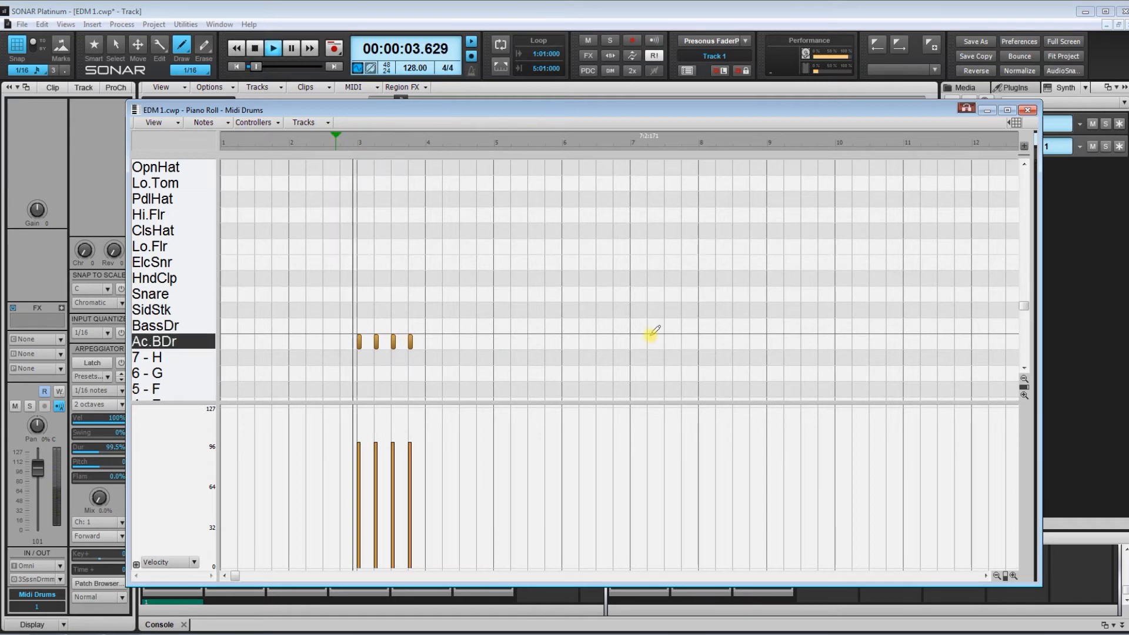
drag(1005, 575, 979, 563)
key(space)
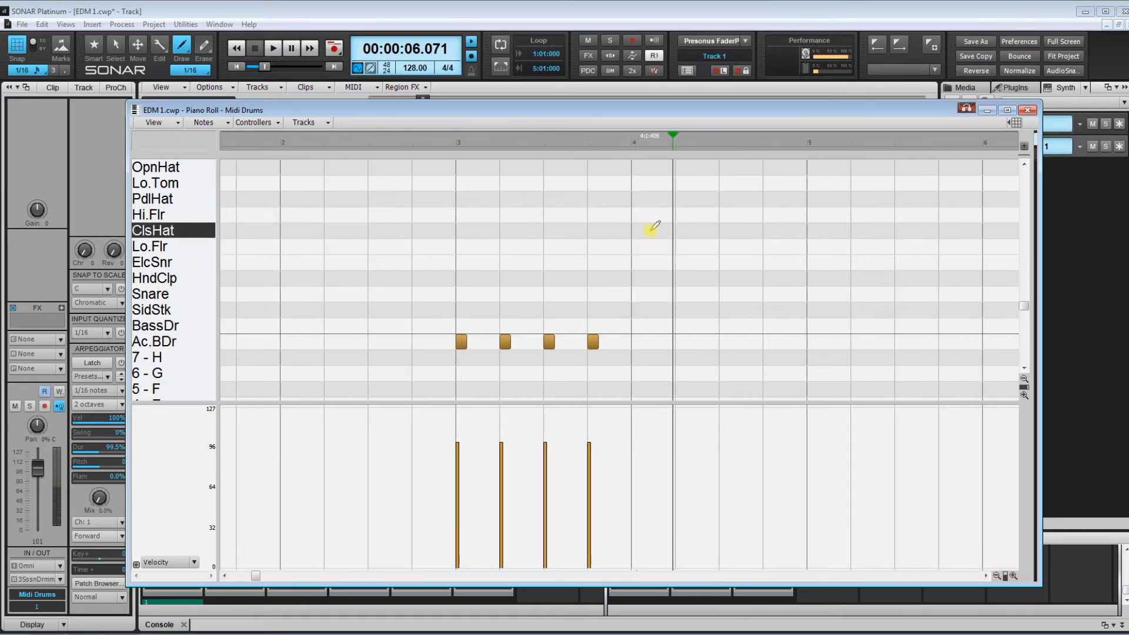
- Draw four more Ac.BDr notes, one on each beat of measure 4
click(634, 339)
click(678, 339)
click(722, 339)
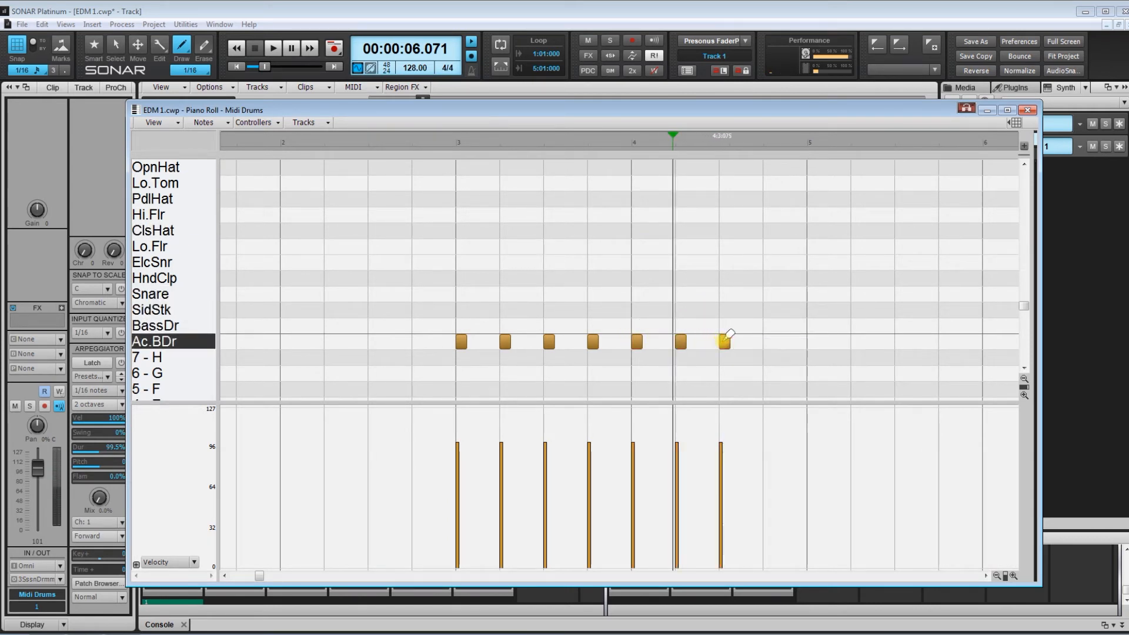
click(766, 339)
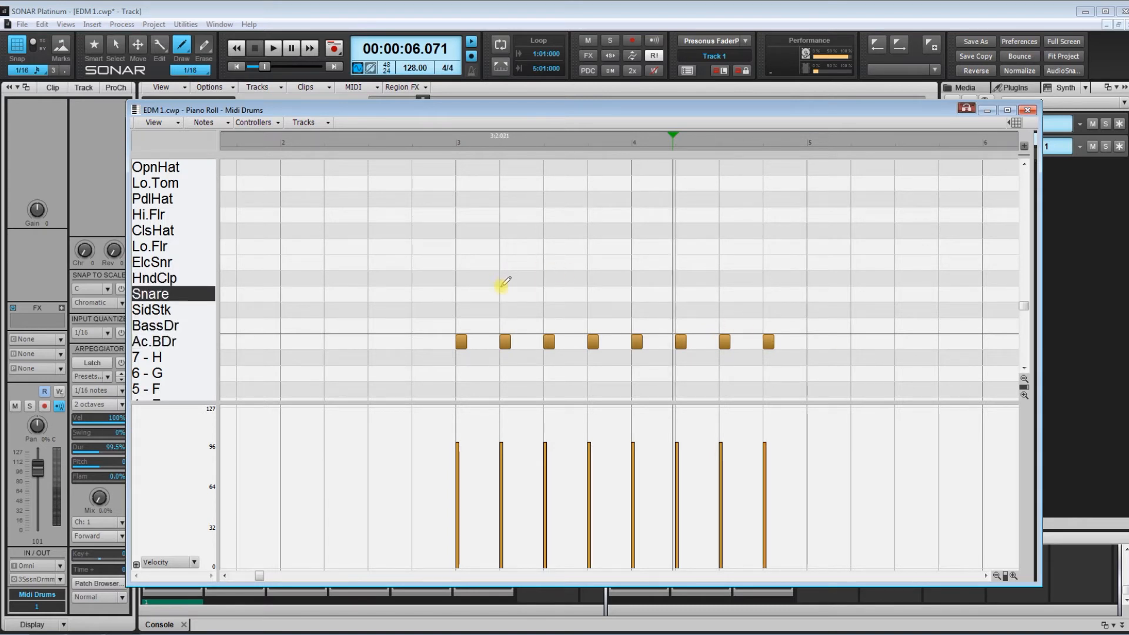
- Draw Snare notes halfway between beats 2 and 3 and on beat 4 in measures 3 and 4, checking the pattern by playback
key(w)
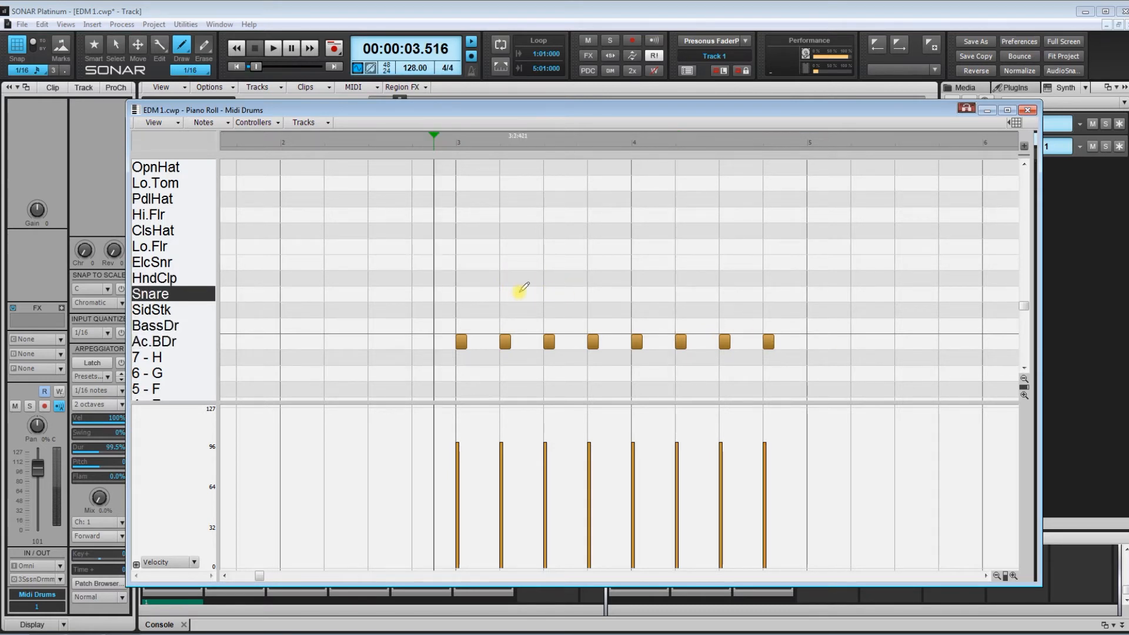
click(520, 292)
click(591, 292)
key(space)
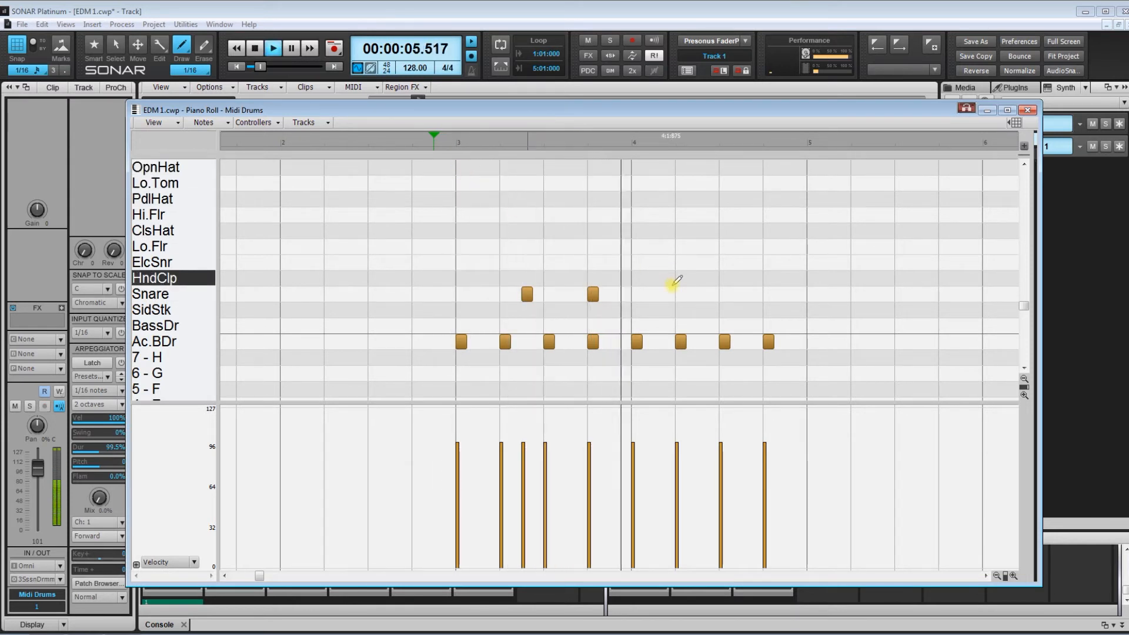
key(space)
click(698, 292)
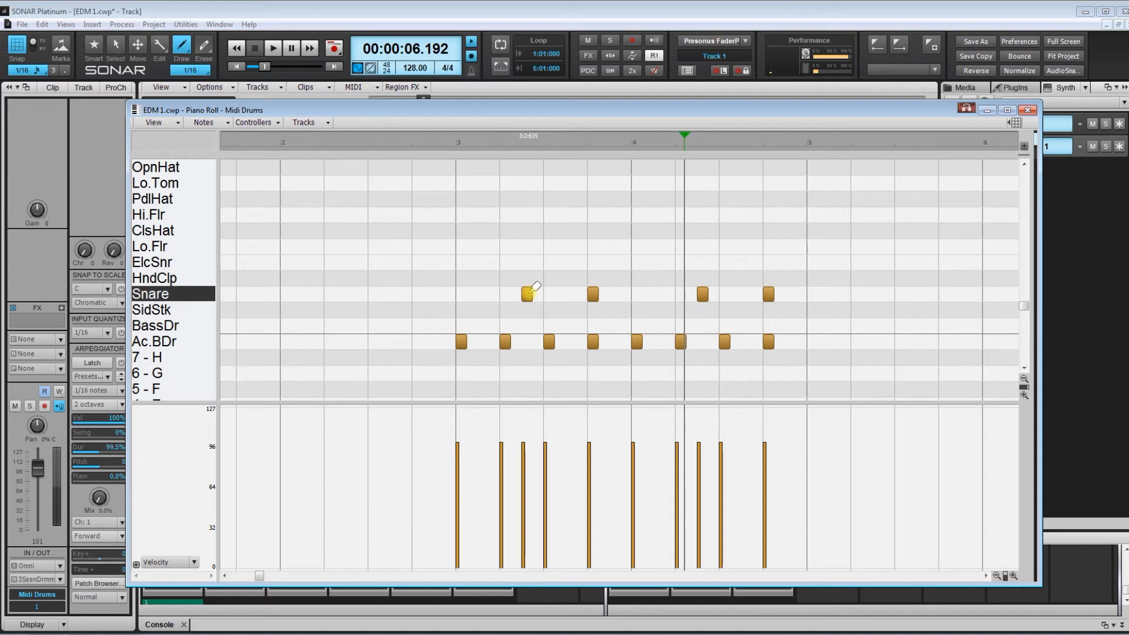
- Try the first Snare note of measure 3 on beat 2 and play the pattern from just before measure 3
click(528, 292)
click(505, 292)
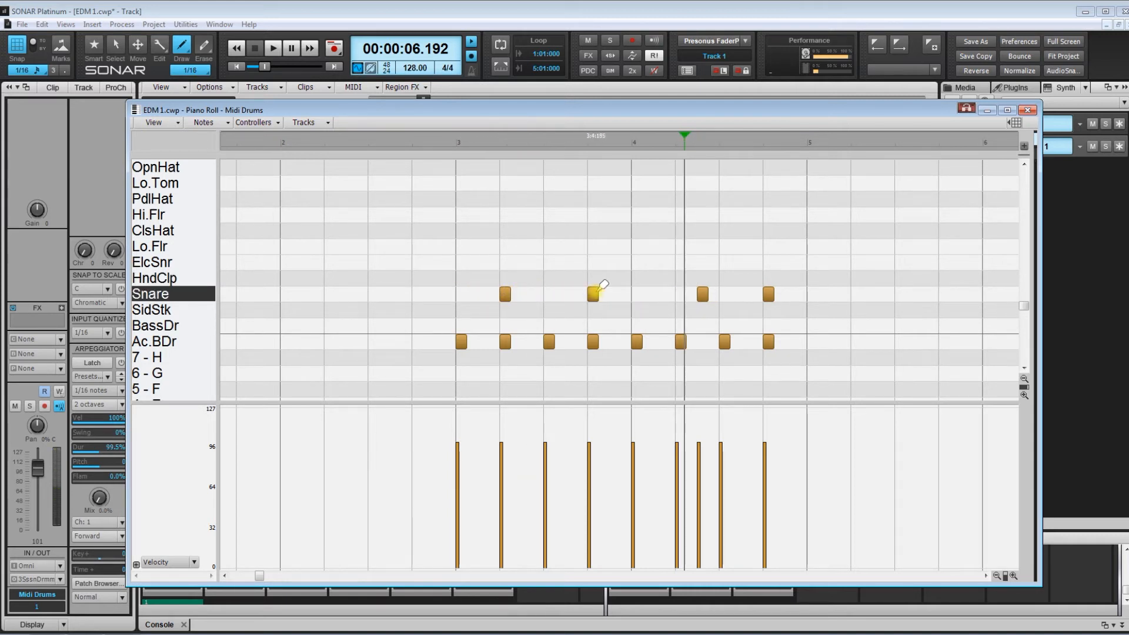
click(434, 142)
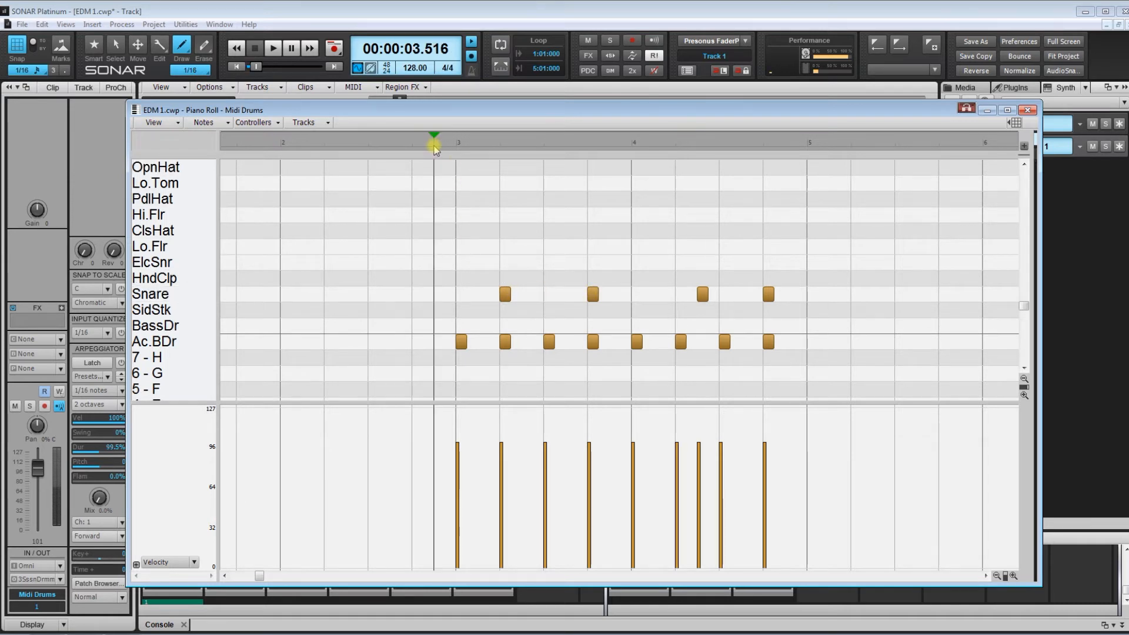
key(space)
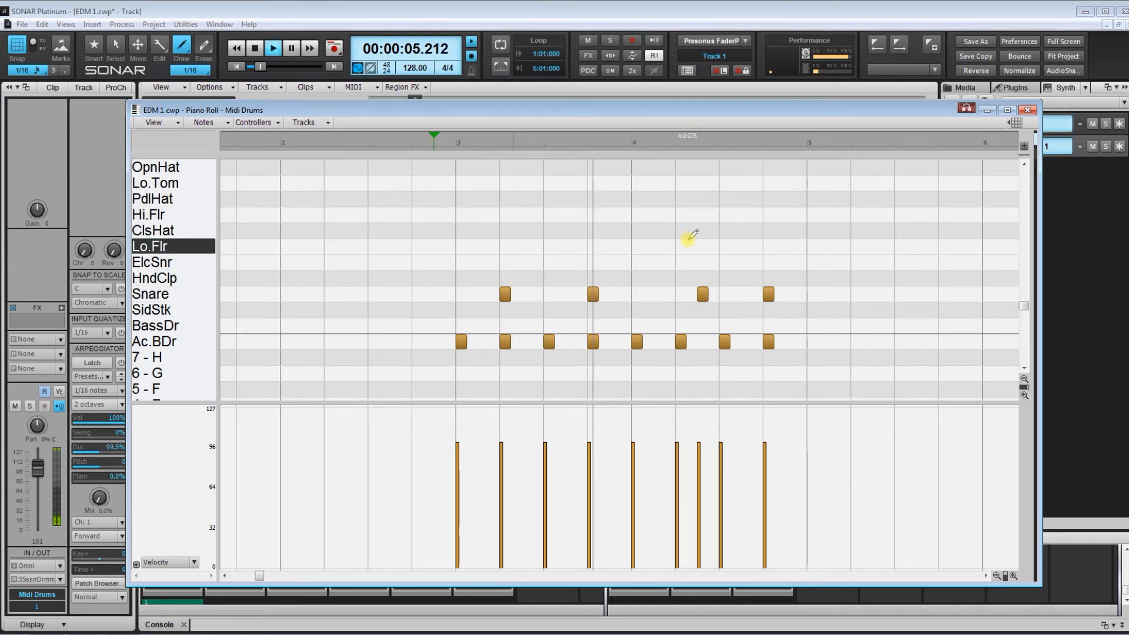
- Move measure 3's first Snare note halfway between beats 2 and 3 and replay the pattern from just before the measure
drag(504, 294, 526, 294)
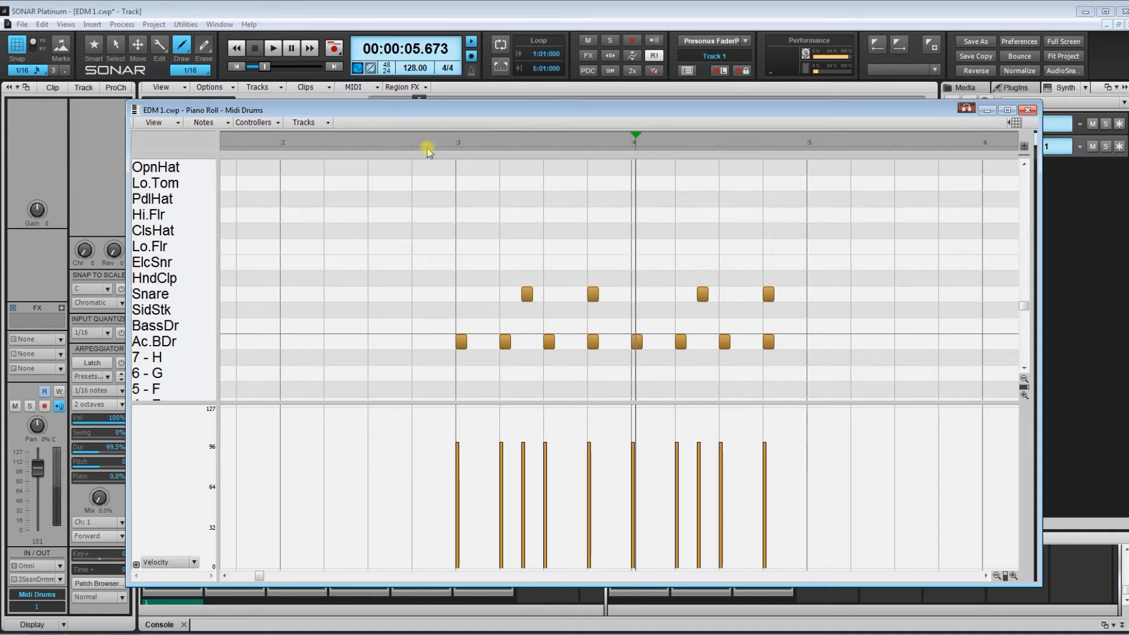
click(427, 146)
key(space)
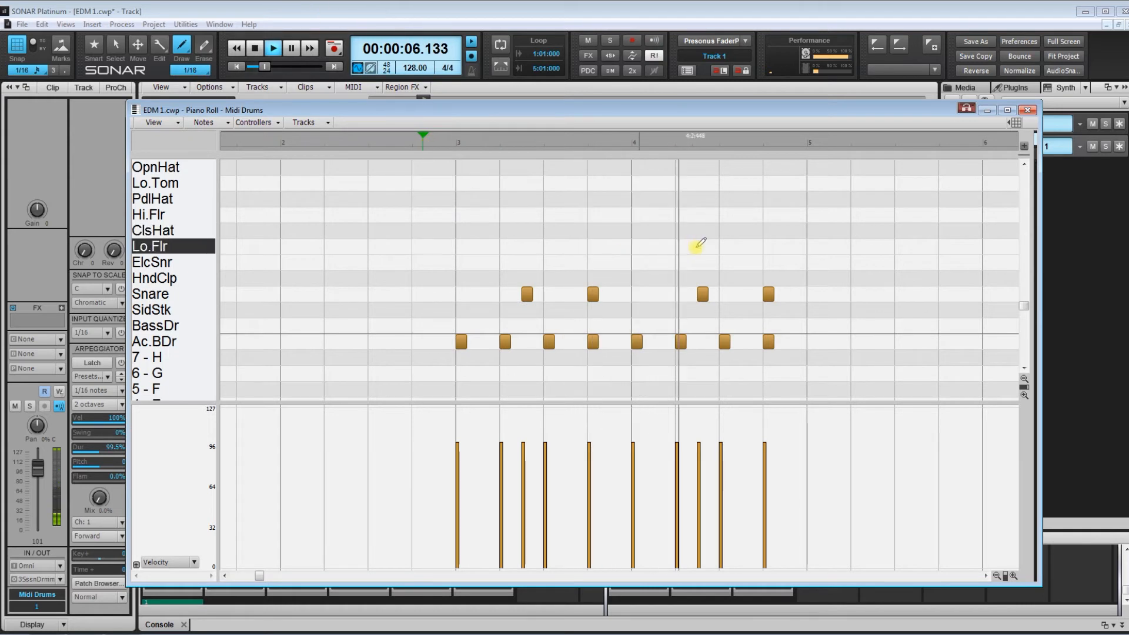
- Try a ClsHat pattern in measure 3 with notes every half beat, plus extra sixteenths on beat 1 and just before beat 4
key(space)
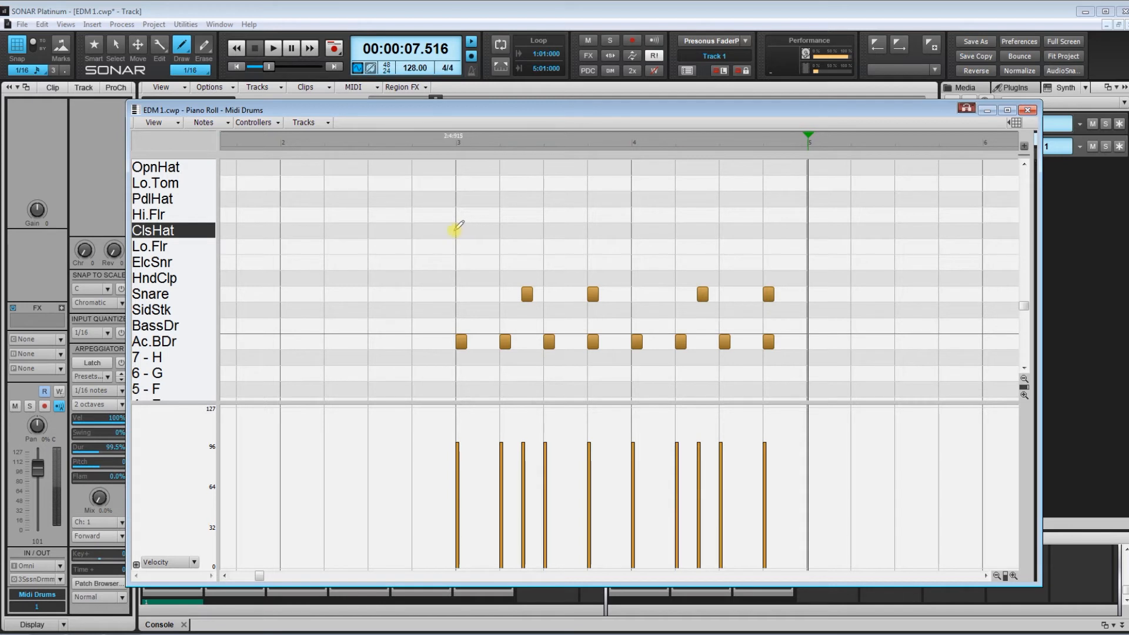
click(461, 230)
click(472, 230)
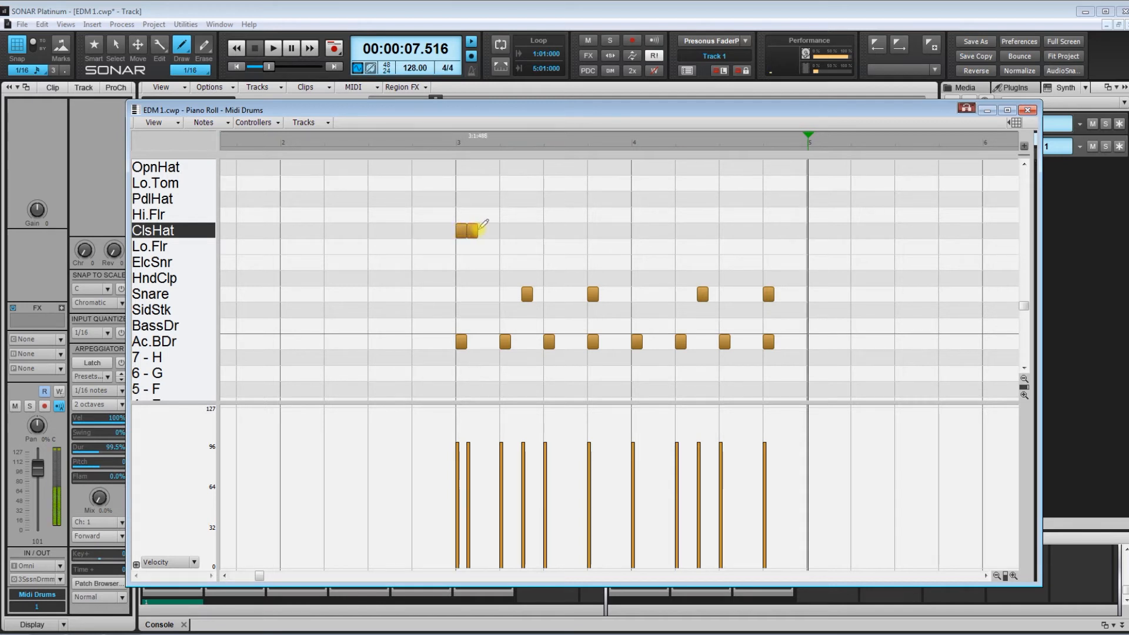
click(483, 230)
click(493, 230)
click(505, 230)
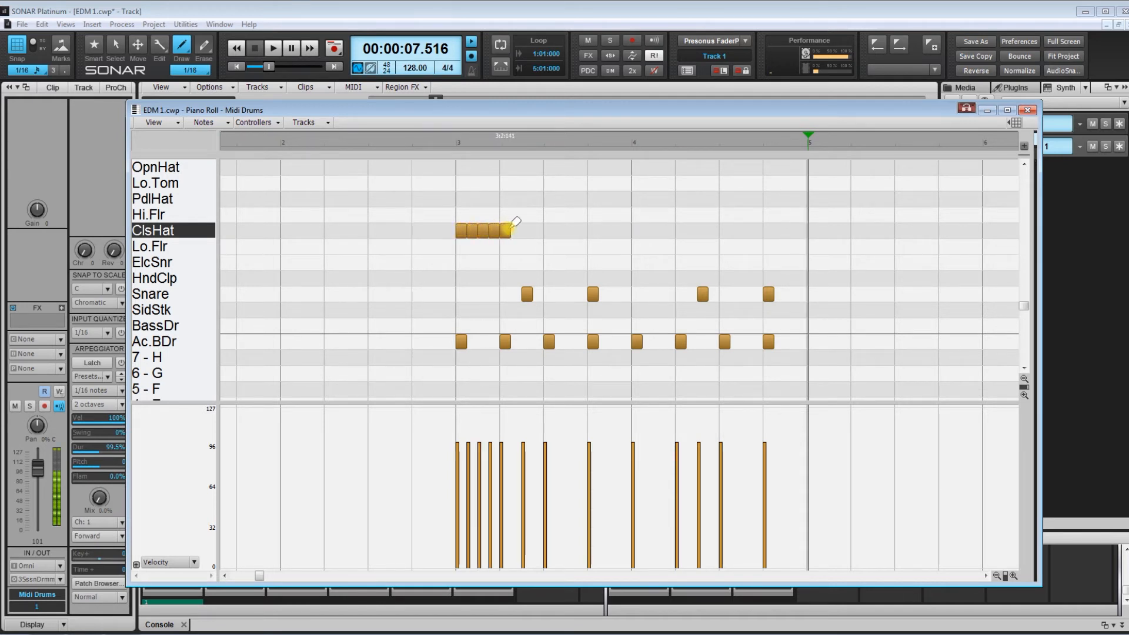
click(526, 229)
click(548, 230)
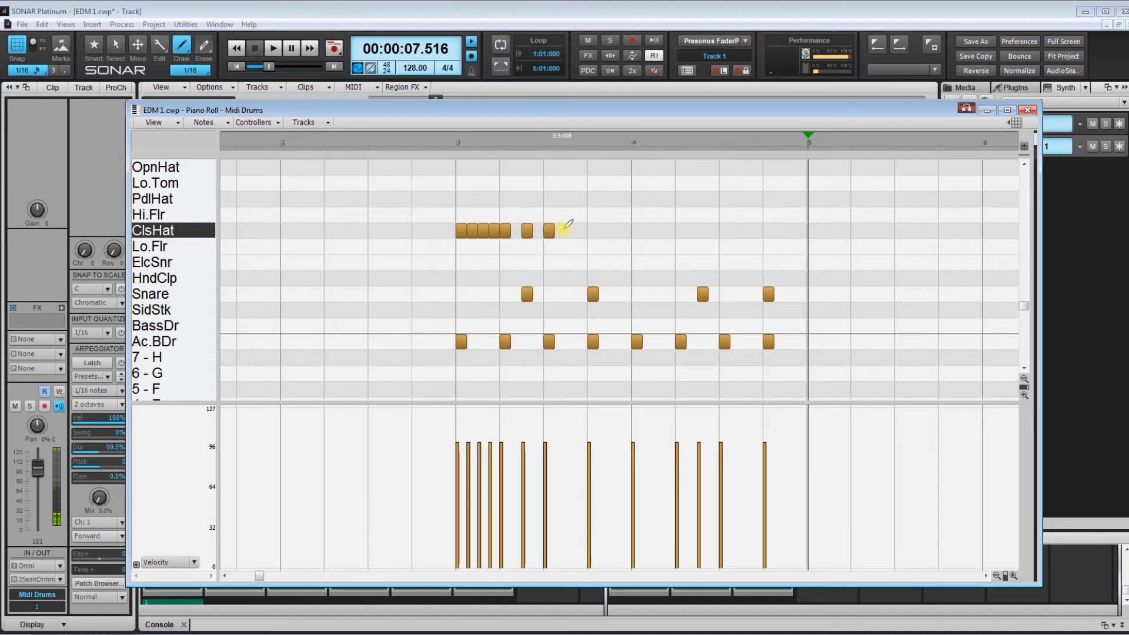
click(570, 230)
click(581, 229)
click(592, 230)
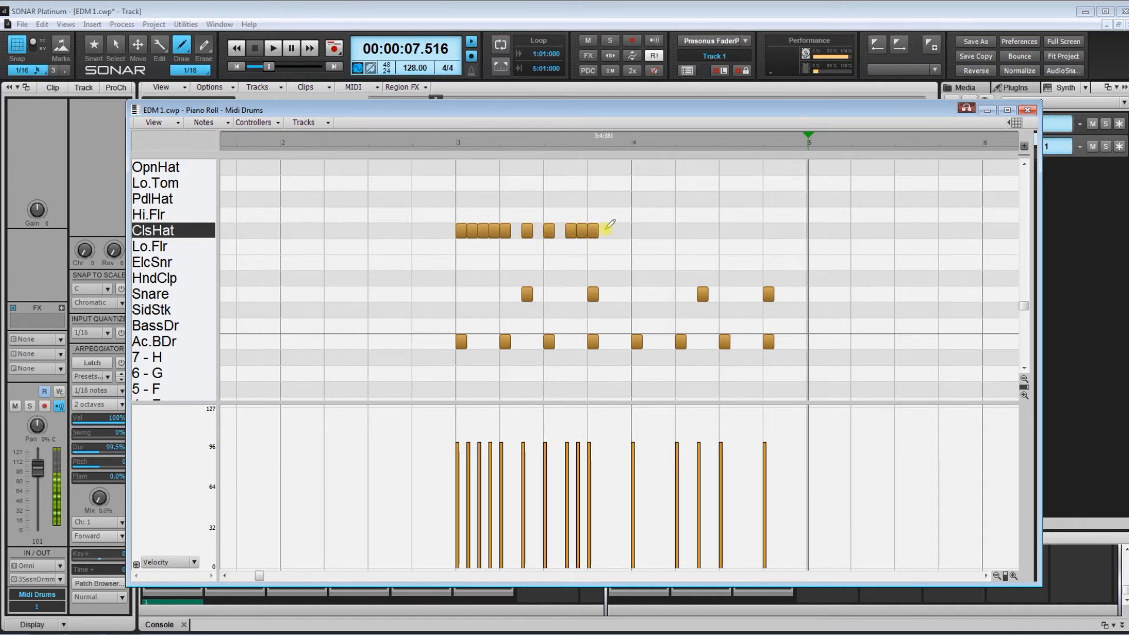
click(614, 230)
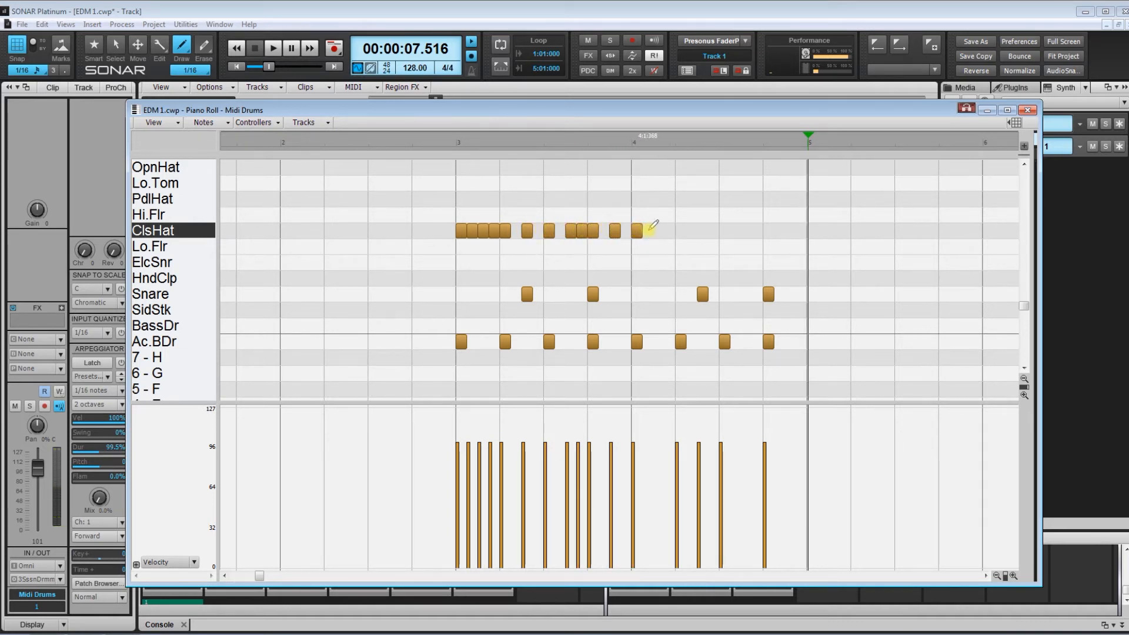
- Continue the ClsHat trial pattern in measure 4, every half beat up to beat 3 and every sixteenth from there to the end
click(658, 230)
click(680, 230)
click(702, 230)
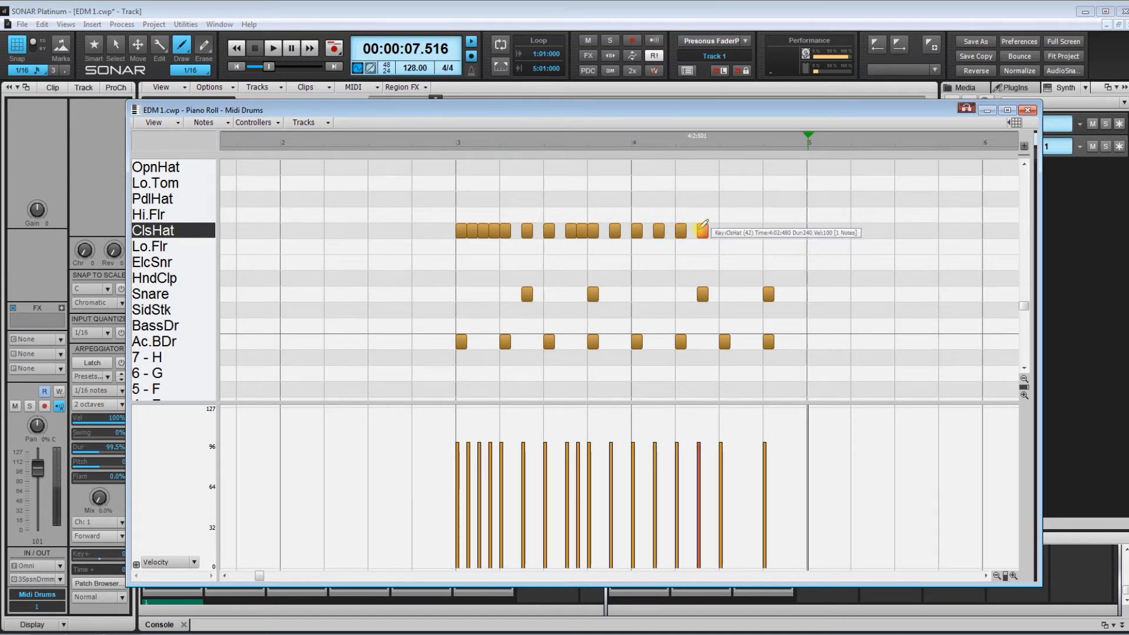
click(724, 230)
click(735, 229)
click(756, 230)
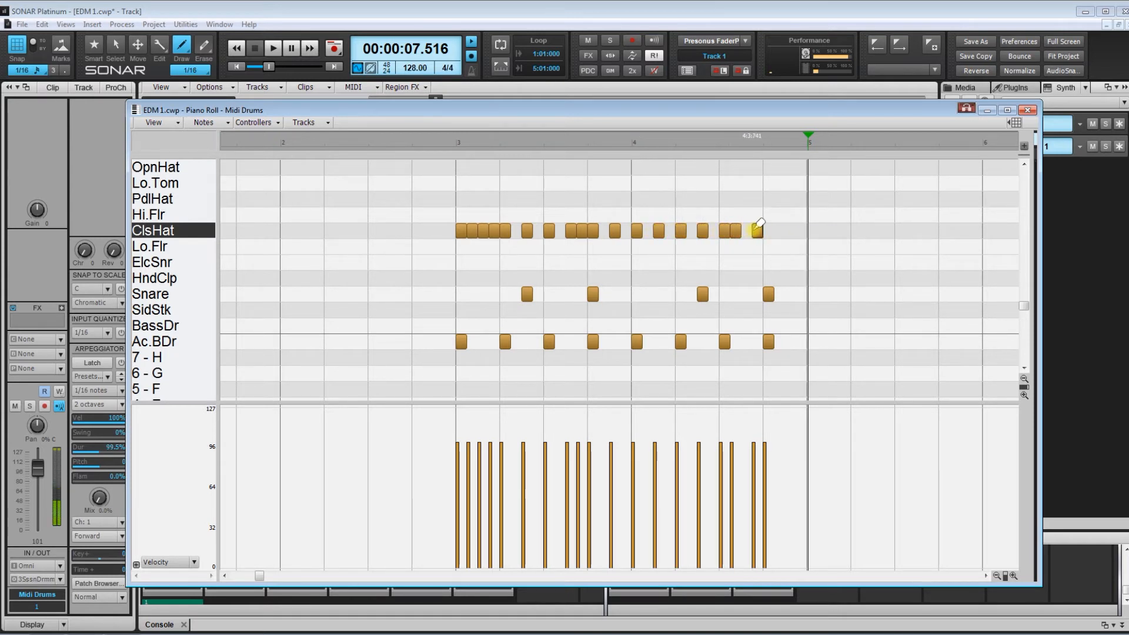
click(747, 230)
click(779, 230)
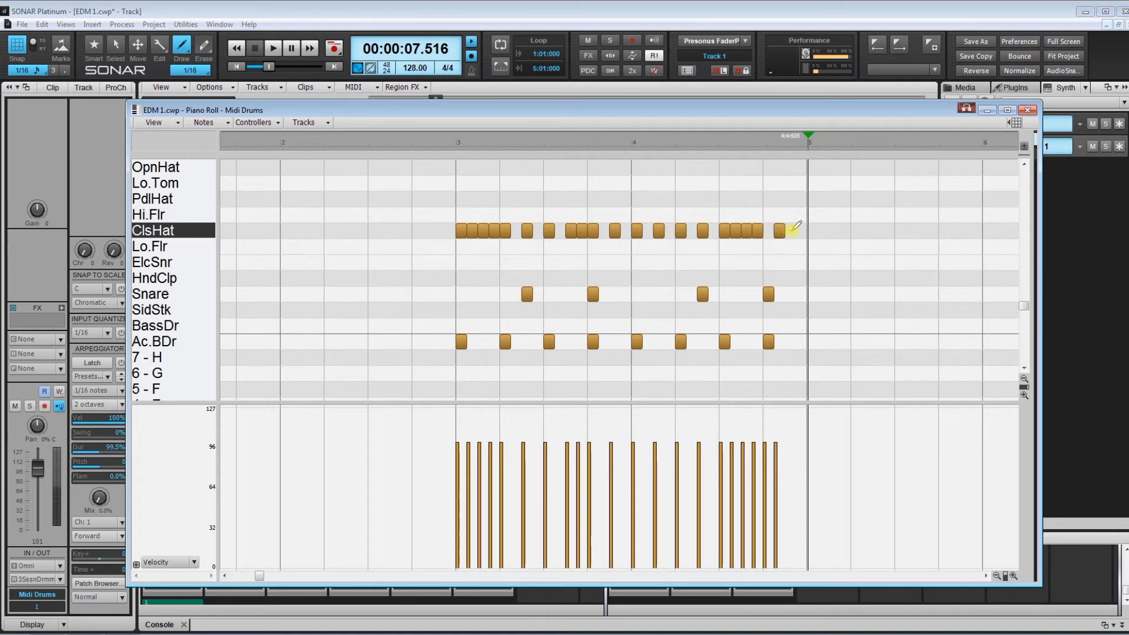
click(802, 230)
click(790, 229)
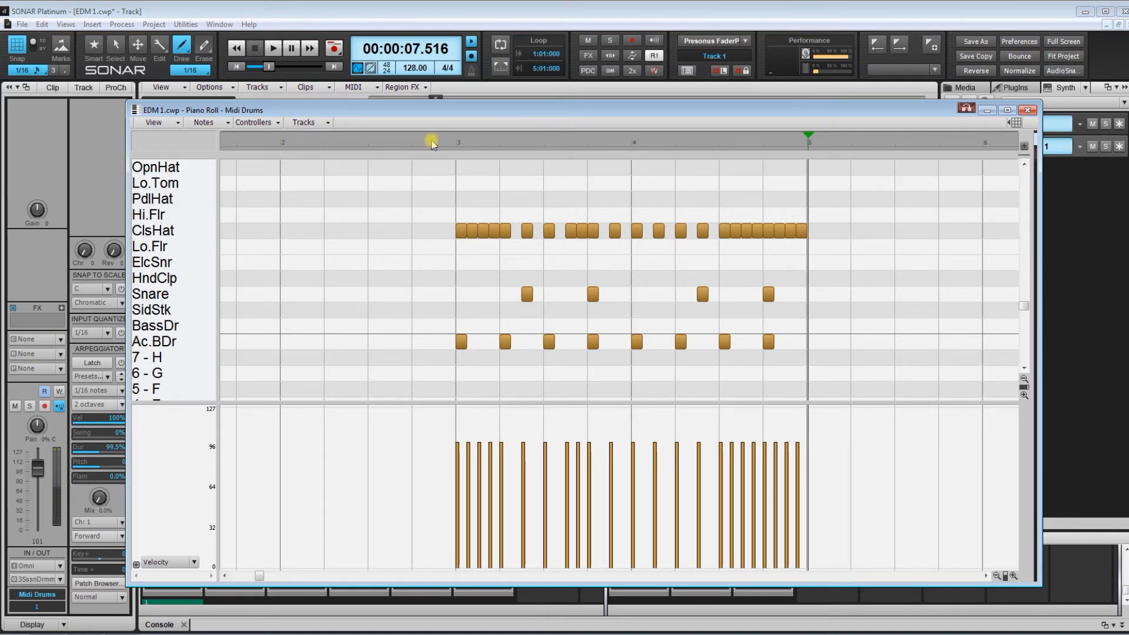
- Play the pattern from just before measure 3 and erase all ClsHat notes in measures 3 and 4
click(424, 141)
key(space)
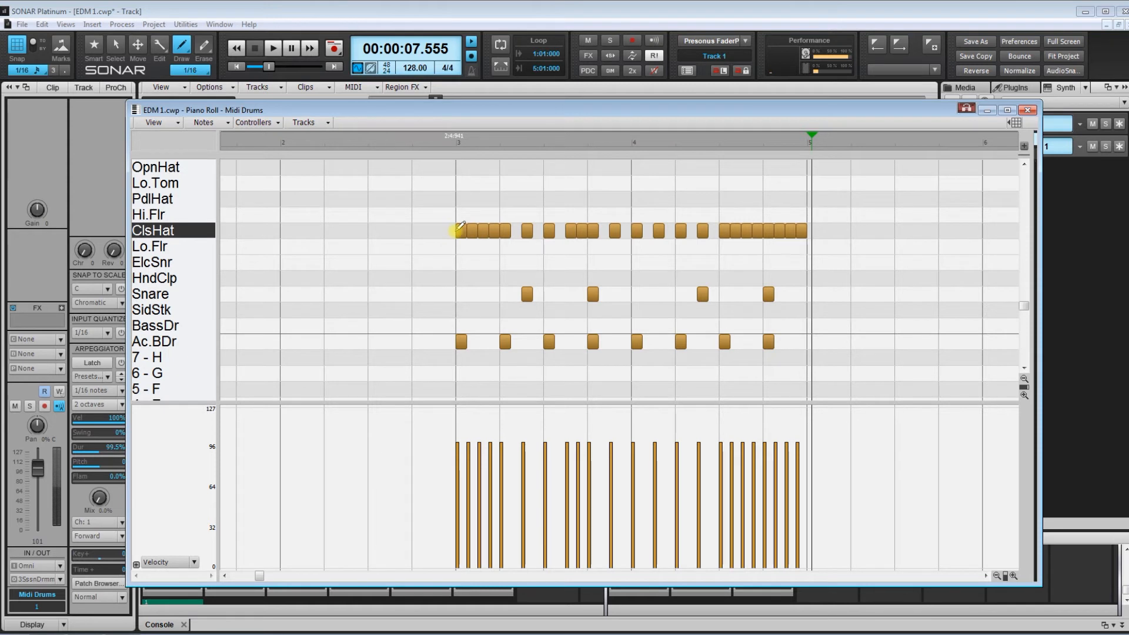
drag(460, 226, 807, 224)
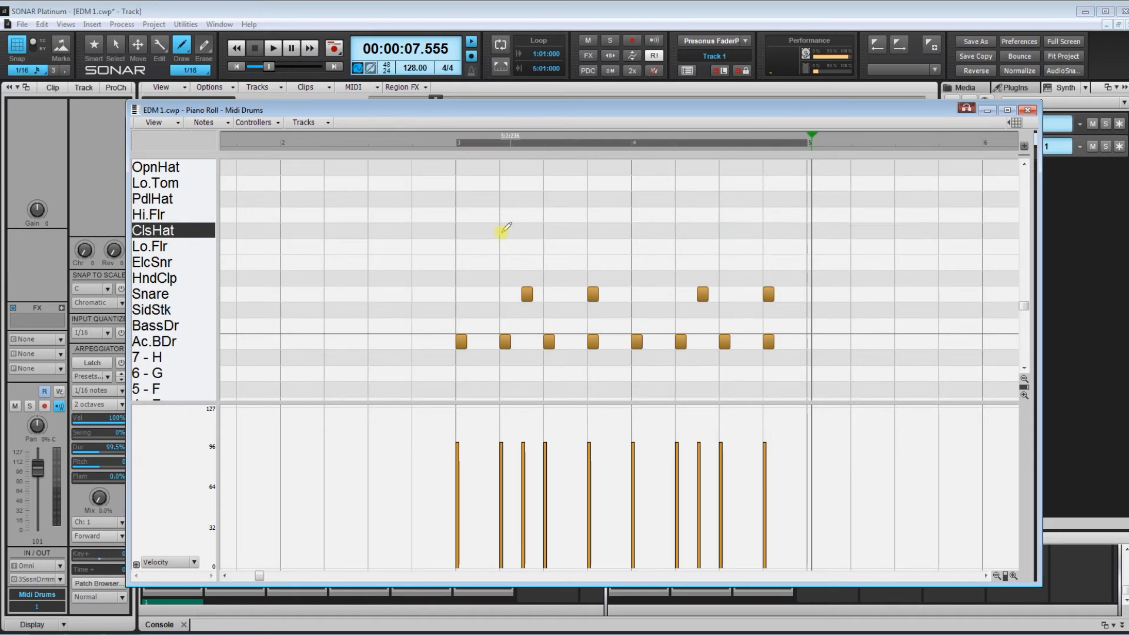
- Try ClsHat notes on the off-beats, one halfway after every beat in measures 3 and 4
click(476, 227)
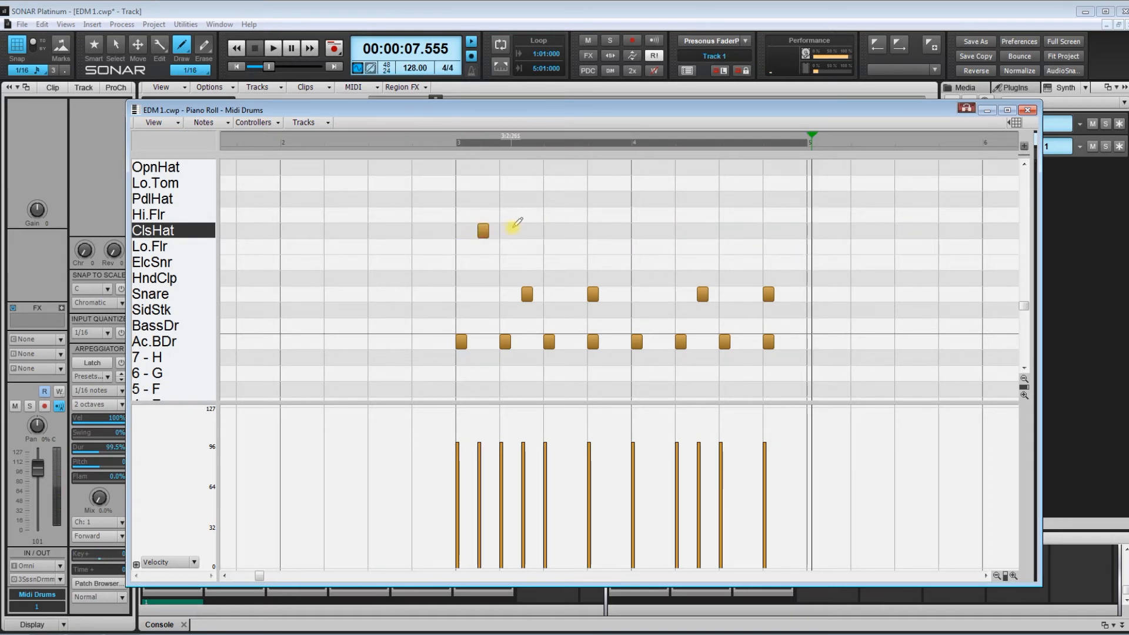
click(525, 228)
click(568, 228)
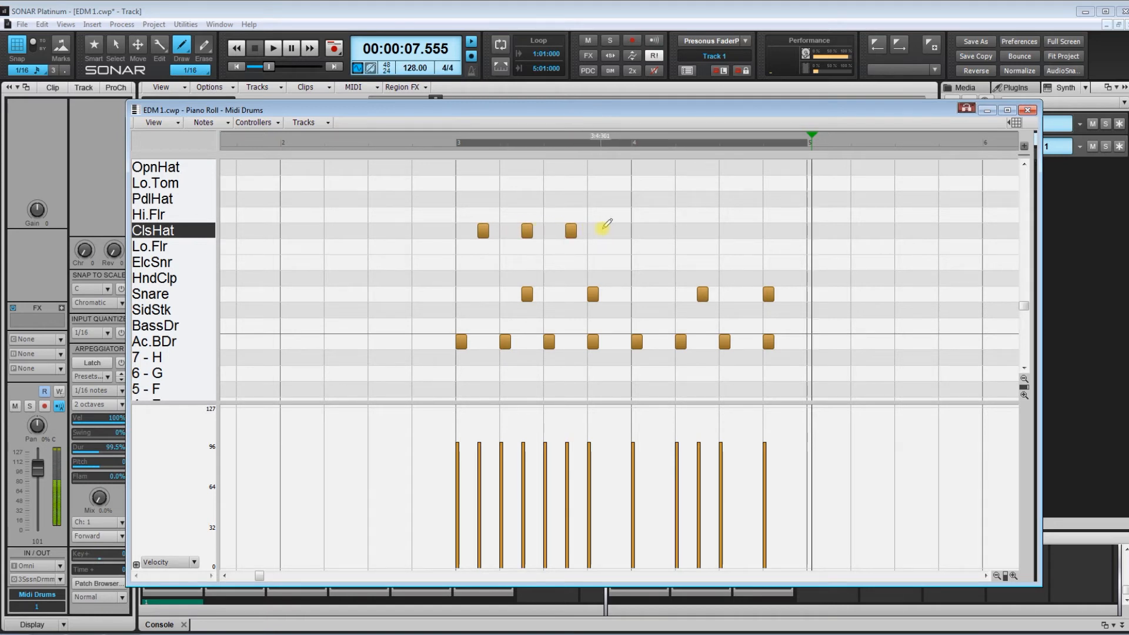
click(613, 228)
click(656, 228)
click(701, 228)
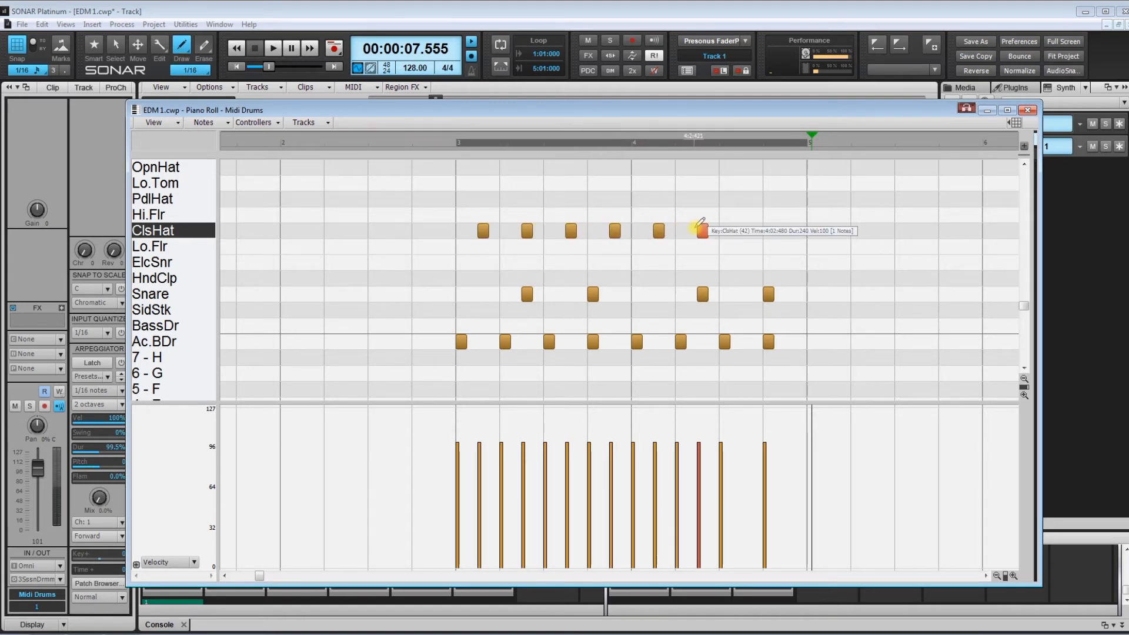
click(744, 228)
click(788, 228)
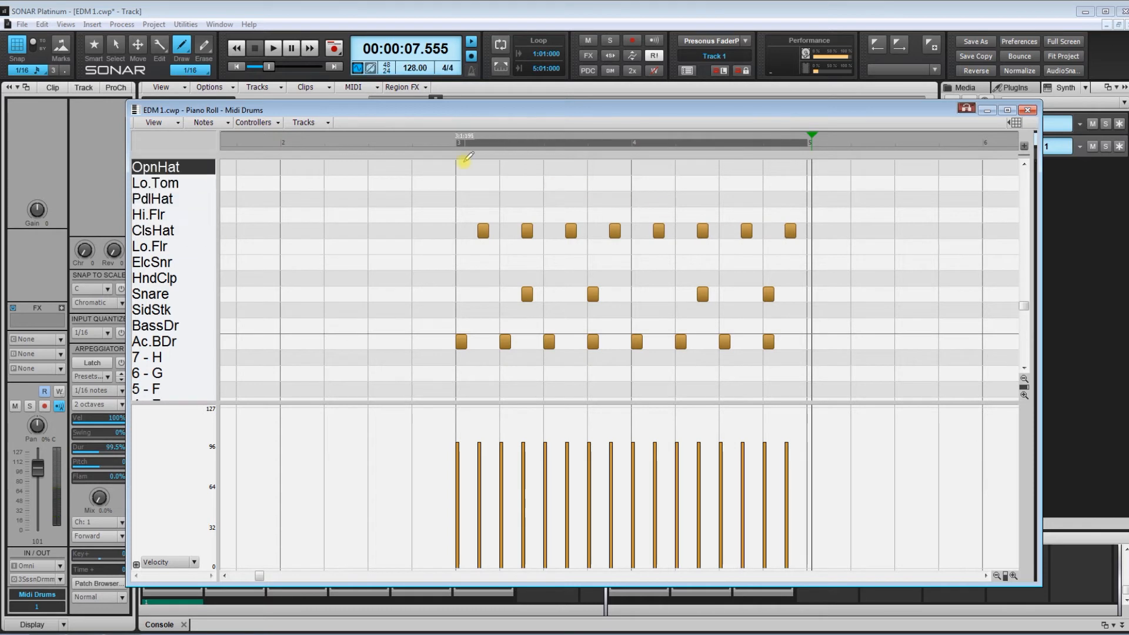
- Erase the off-beat ClsHat notes, comparing playback from just before measure 3 with and without them
click(427, 150)
key(space)
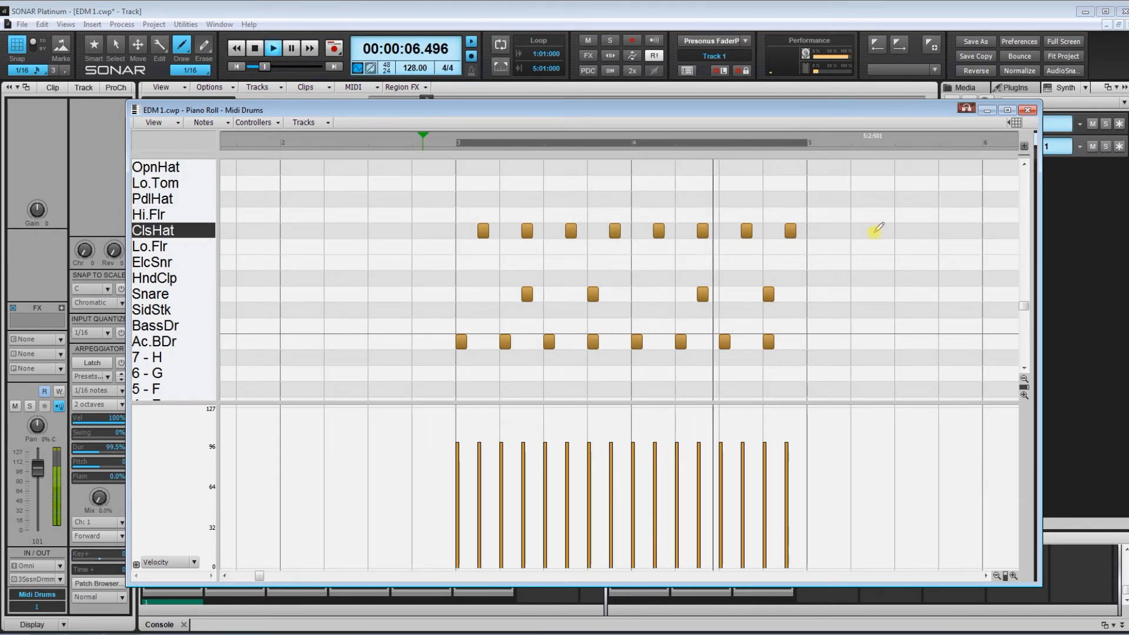
key(space)
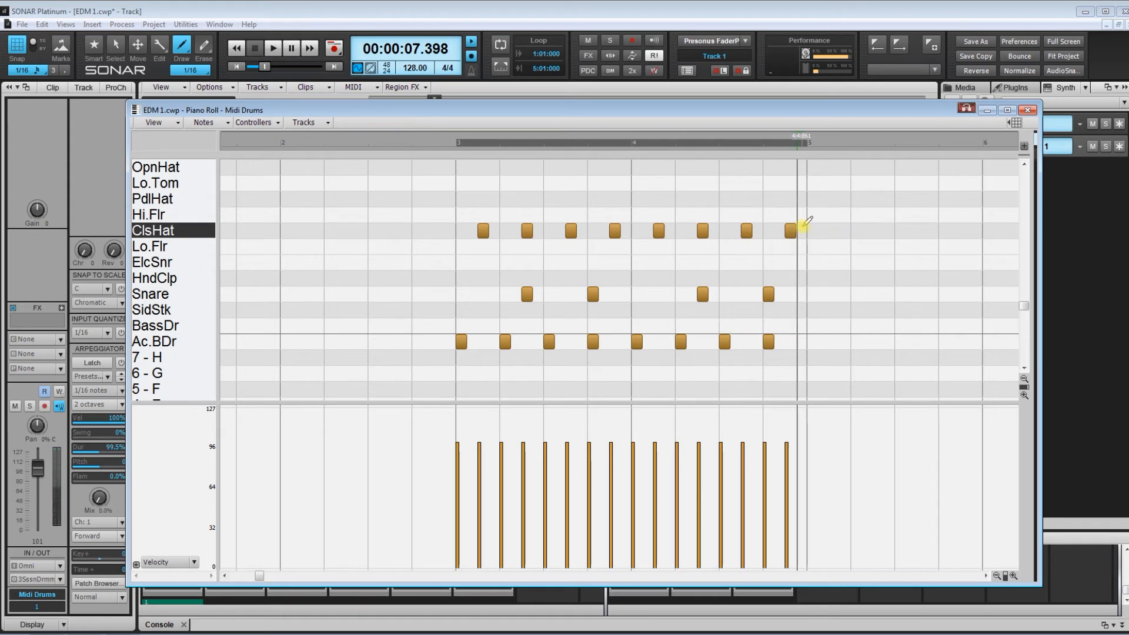
drag(806, 221, 467, 227)
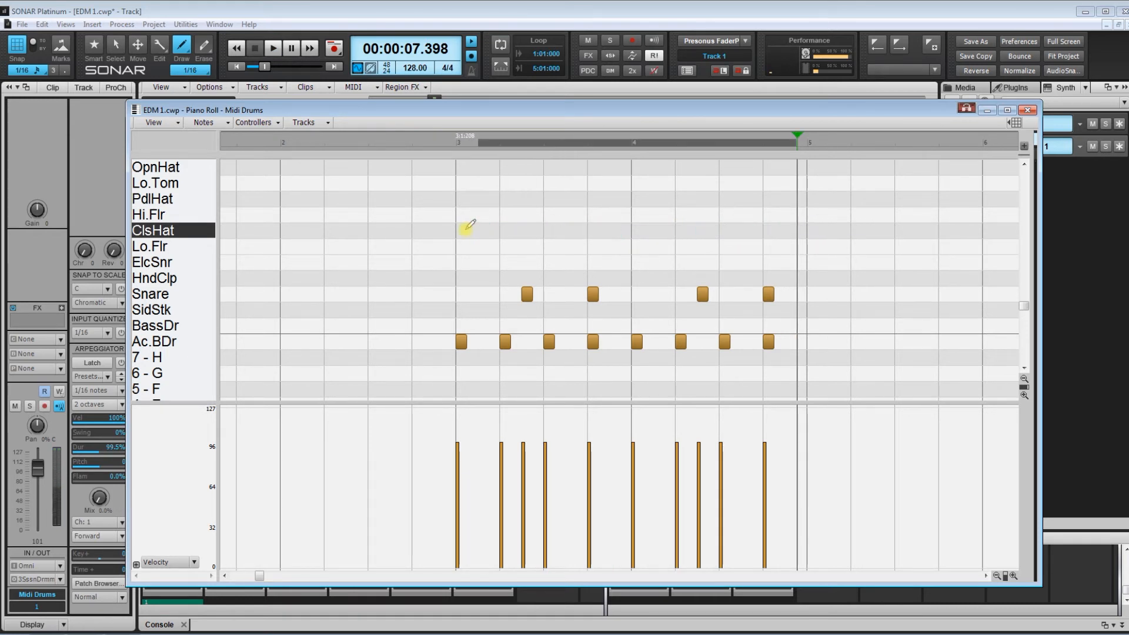
click(435, 136)
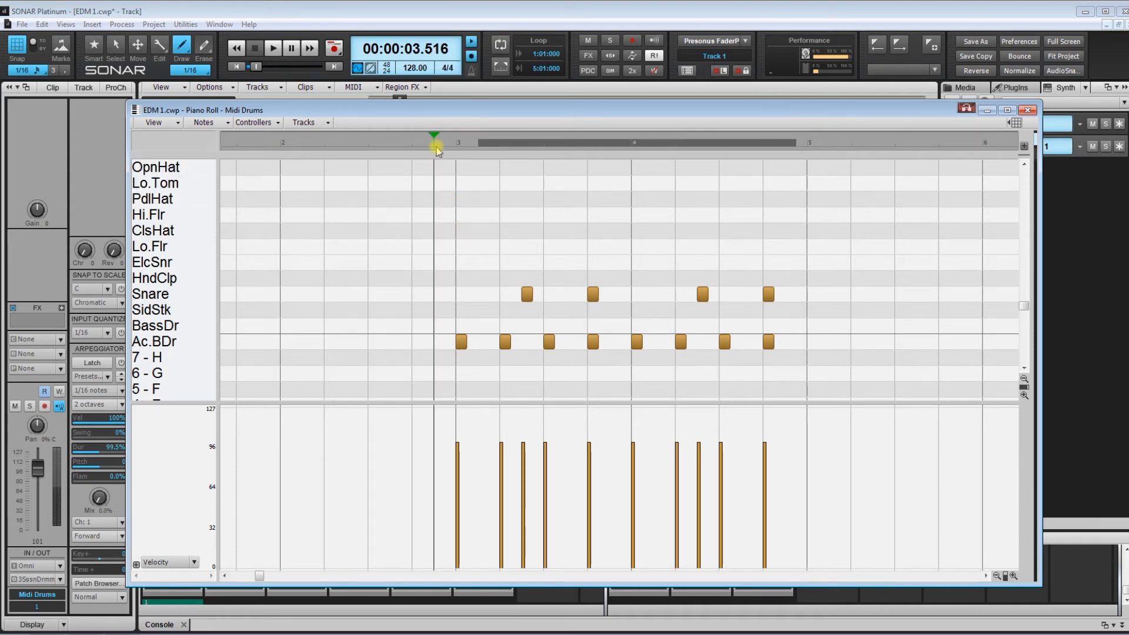
key(space)
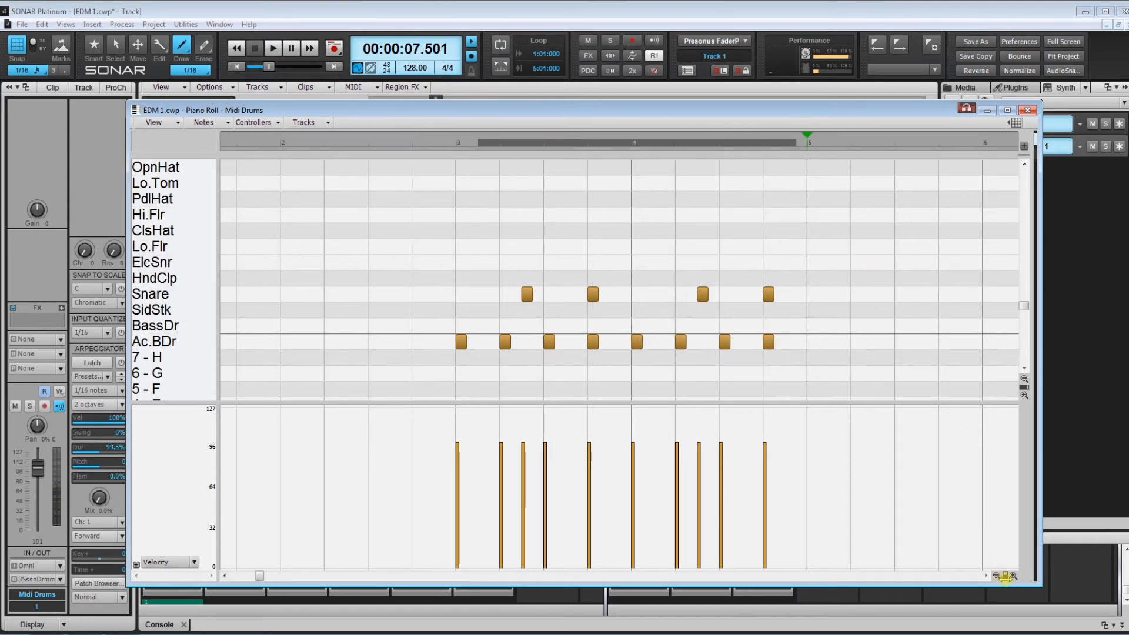
- Set the snap resolution to a whole note and restore the notes deleted from measure 3 through beat 1 of measure 4
drag(1005, 576, 968, 565)
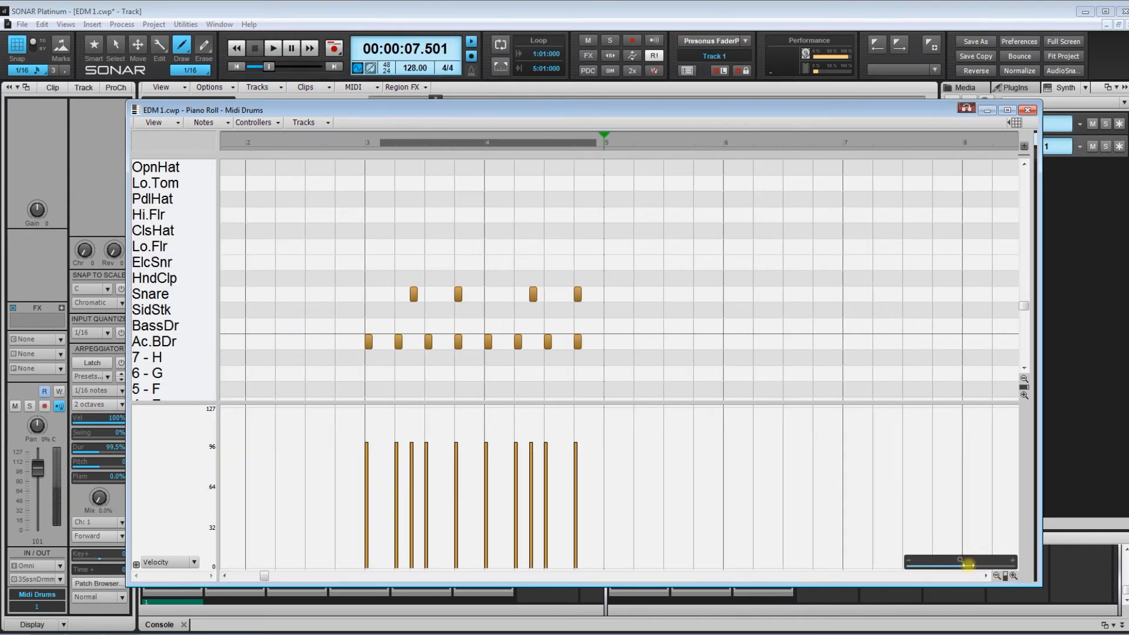
click(24, 77)
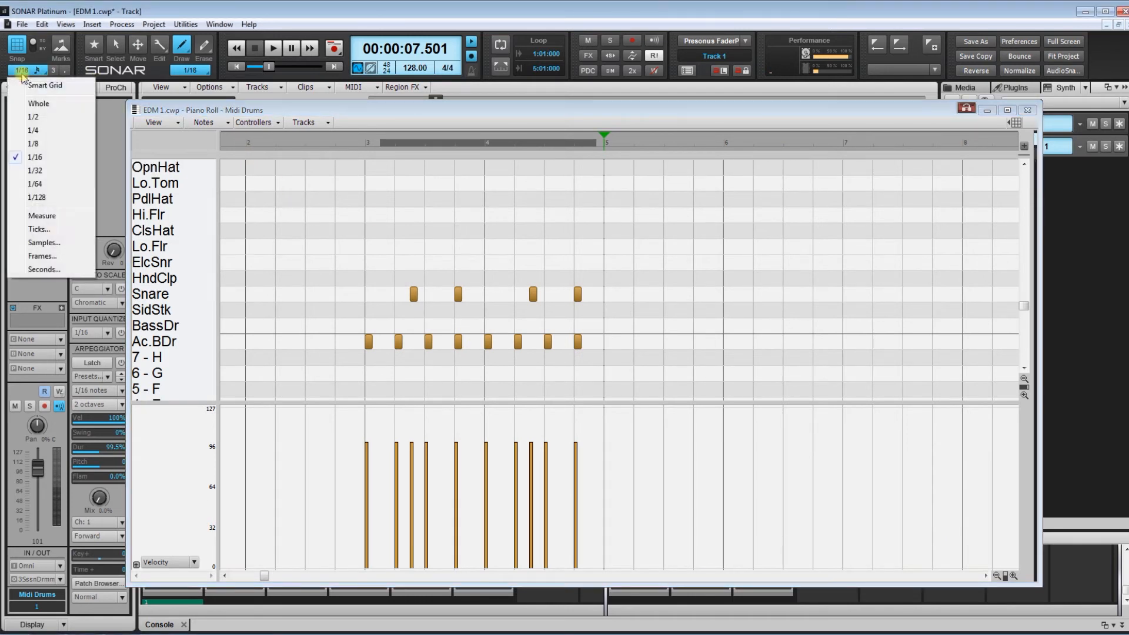
click(39, 104)
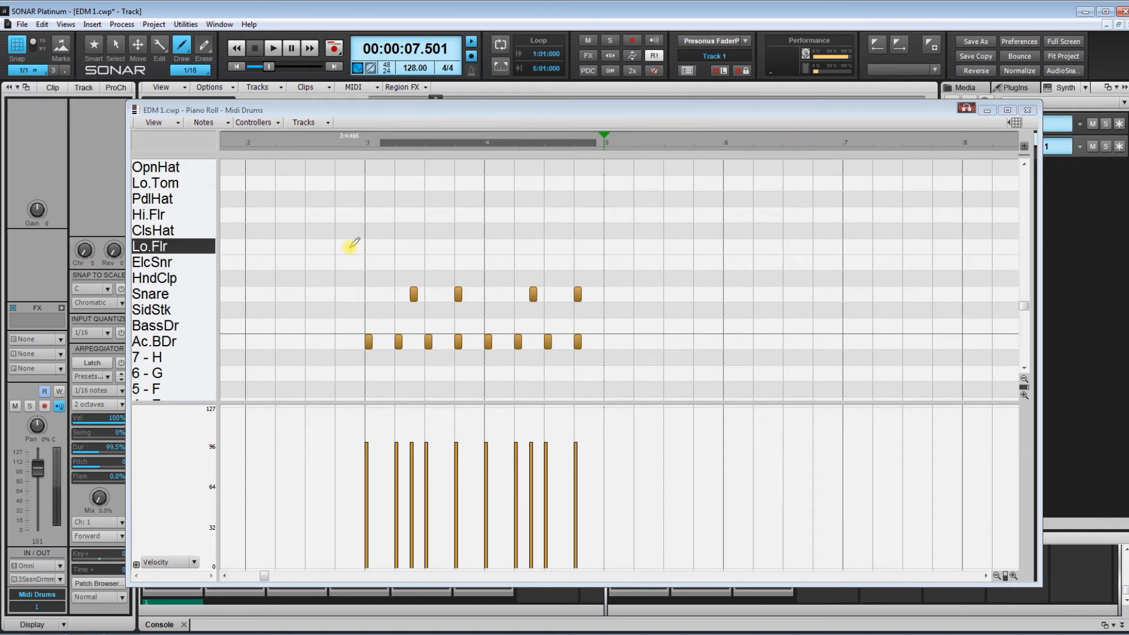
key(ctrl+z)
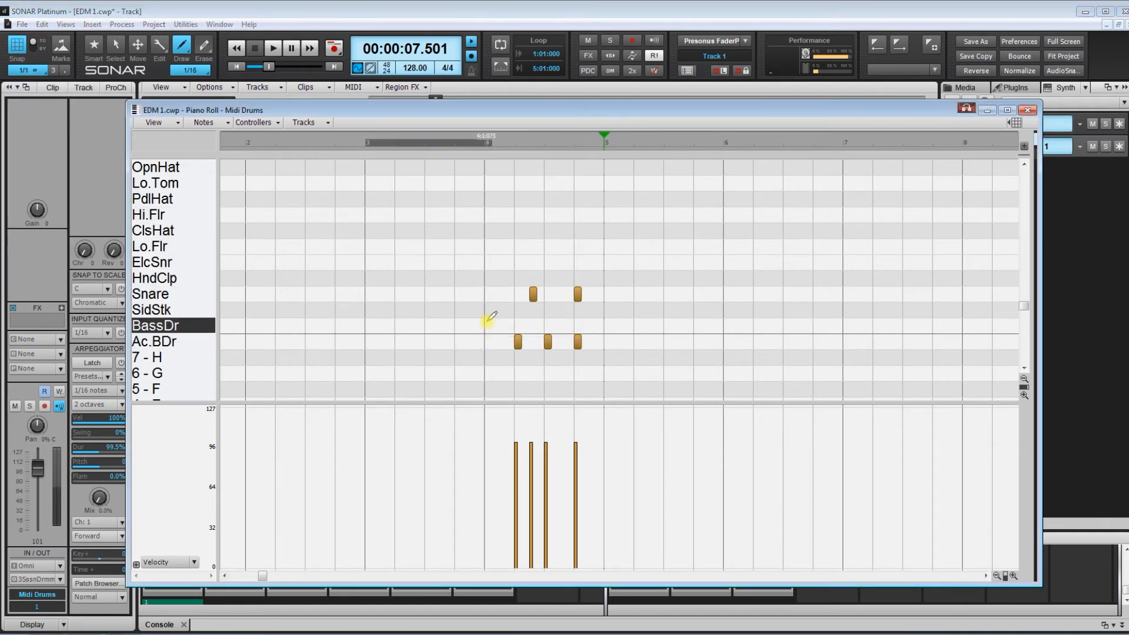
key(ctrl+y)
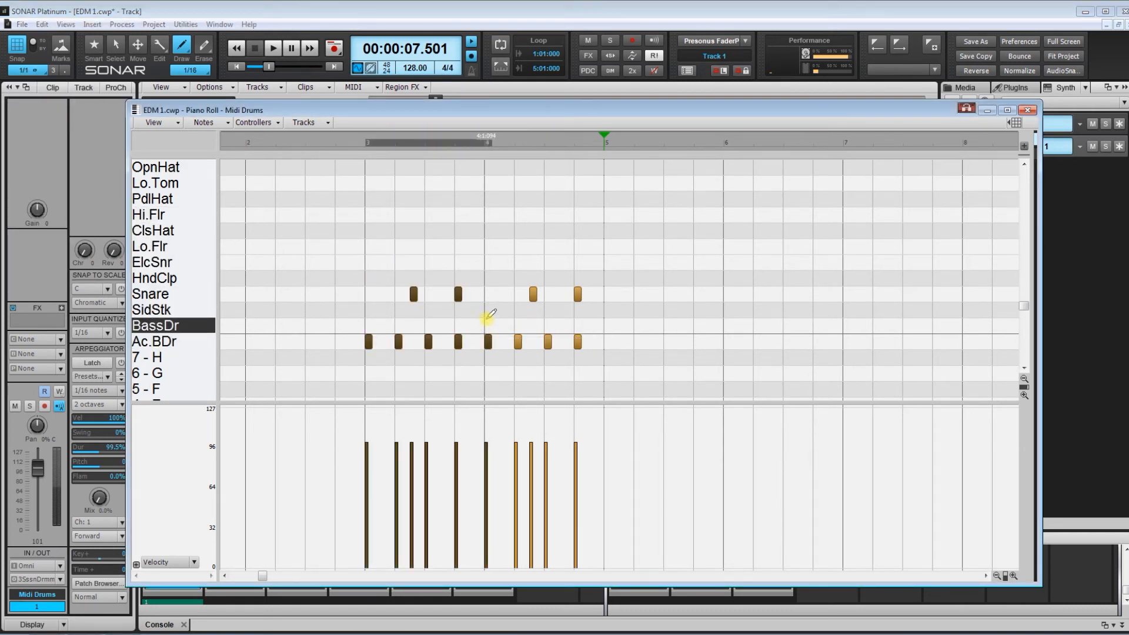
- Copy all Snare and Ac.BDr notes of measures 3 and 4 and paste them at the start of measure 5
click(94, 46)
drag(345, 269, 633, 367)
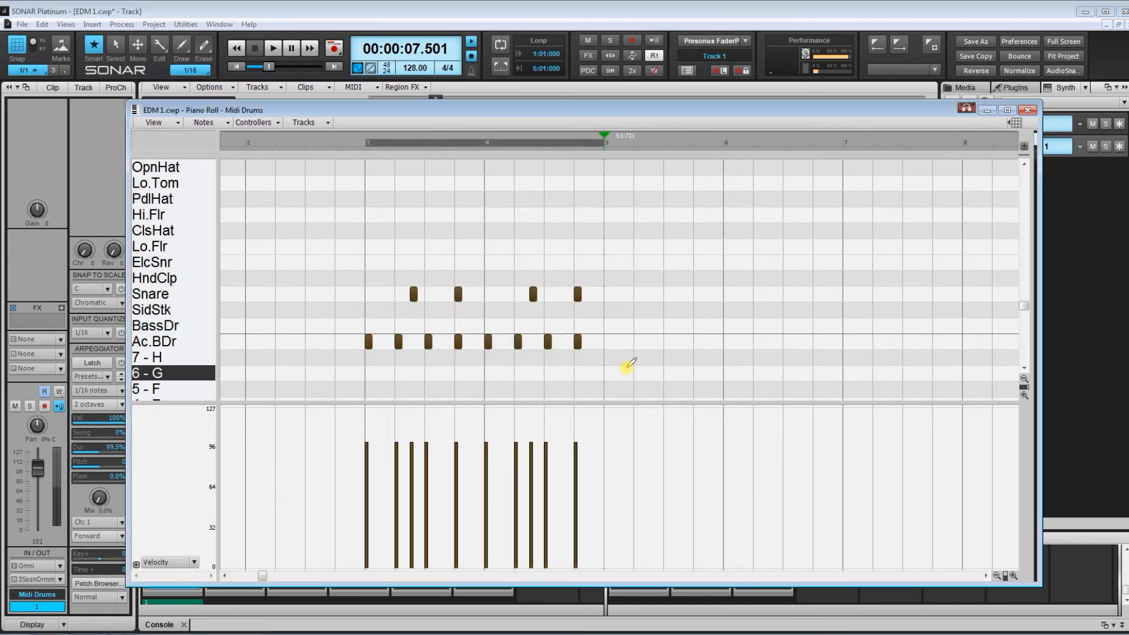
click(43, 24)
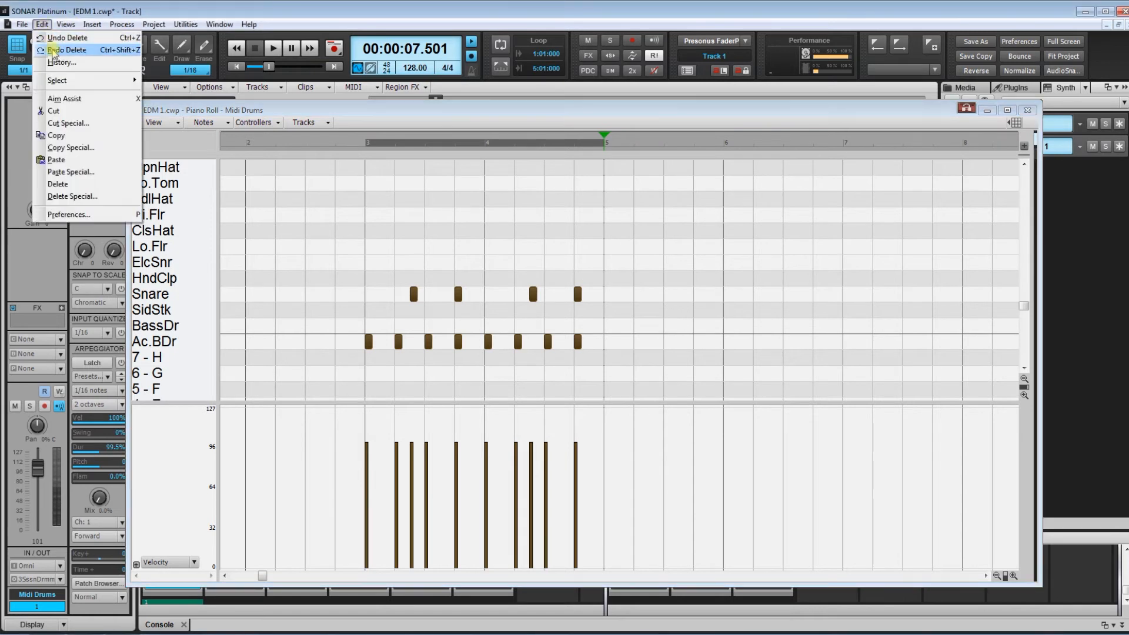
click(56, 136)
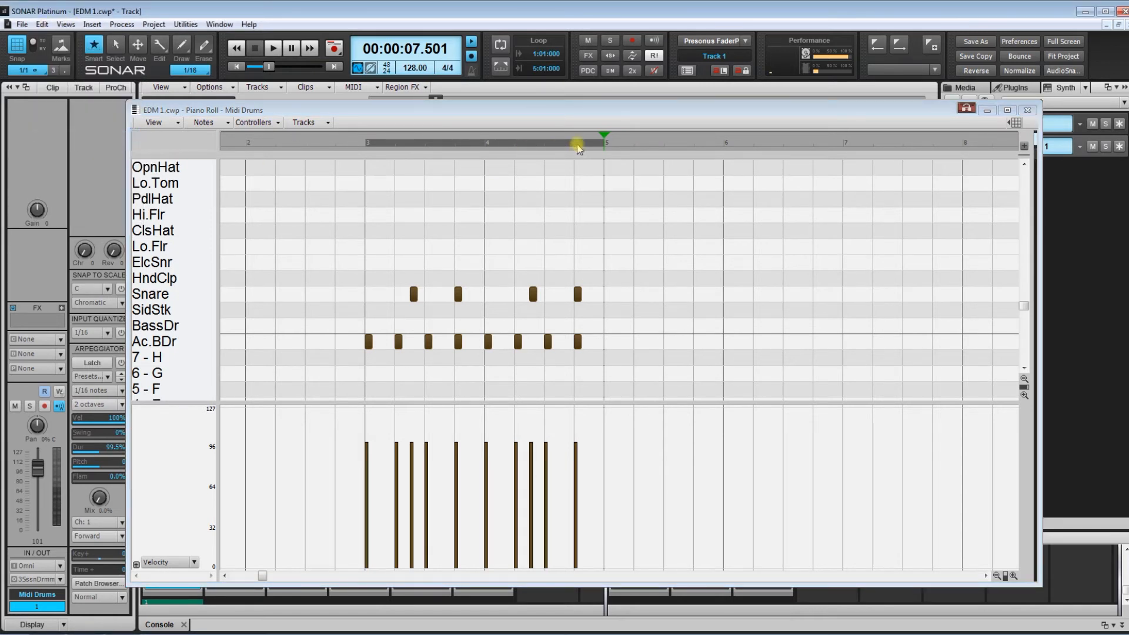
key(ctrl+v)
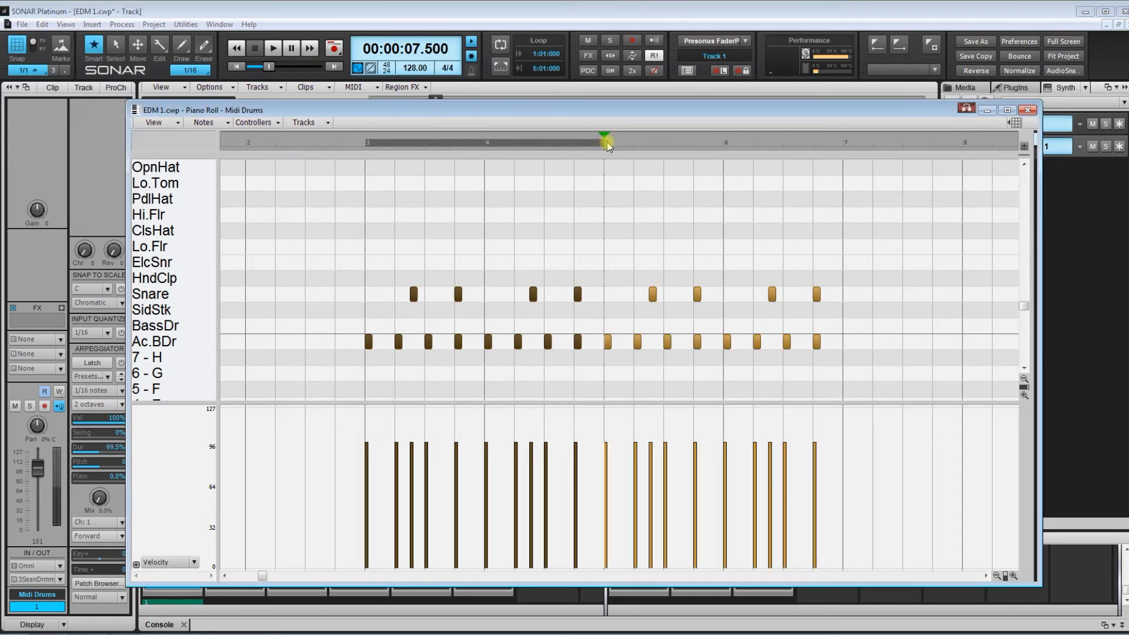
- Play the four-measure kick and snare pattern from measure 3 with the notes deselected
click(355, 148)
key(space)
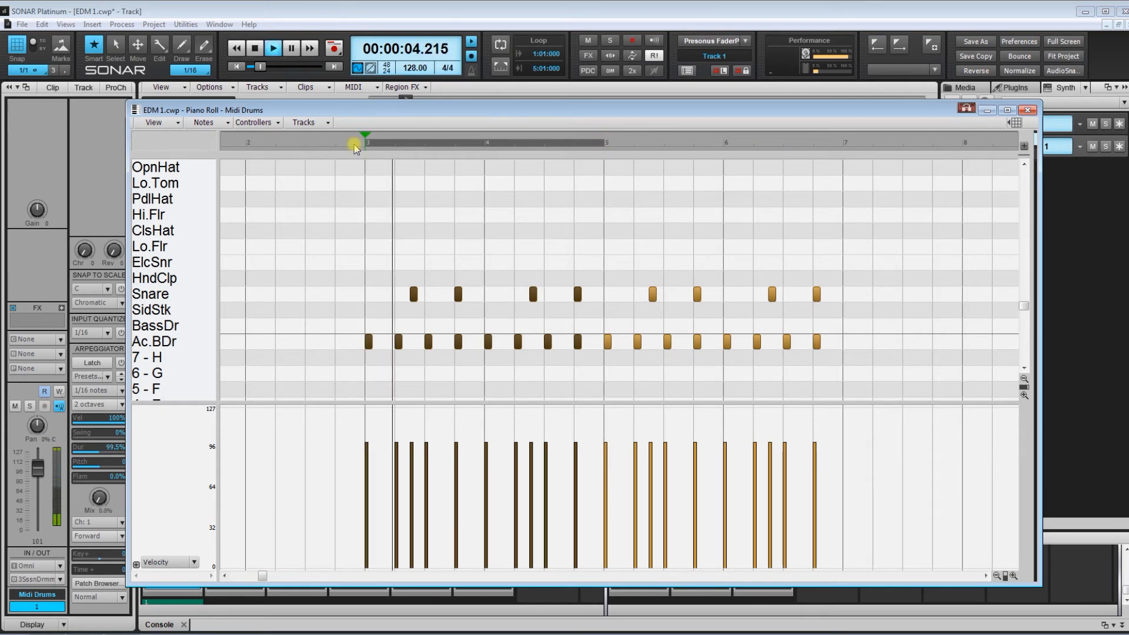
click(634, 227)
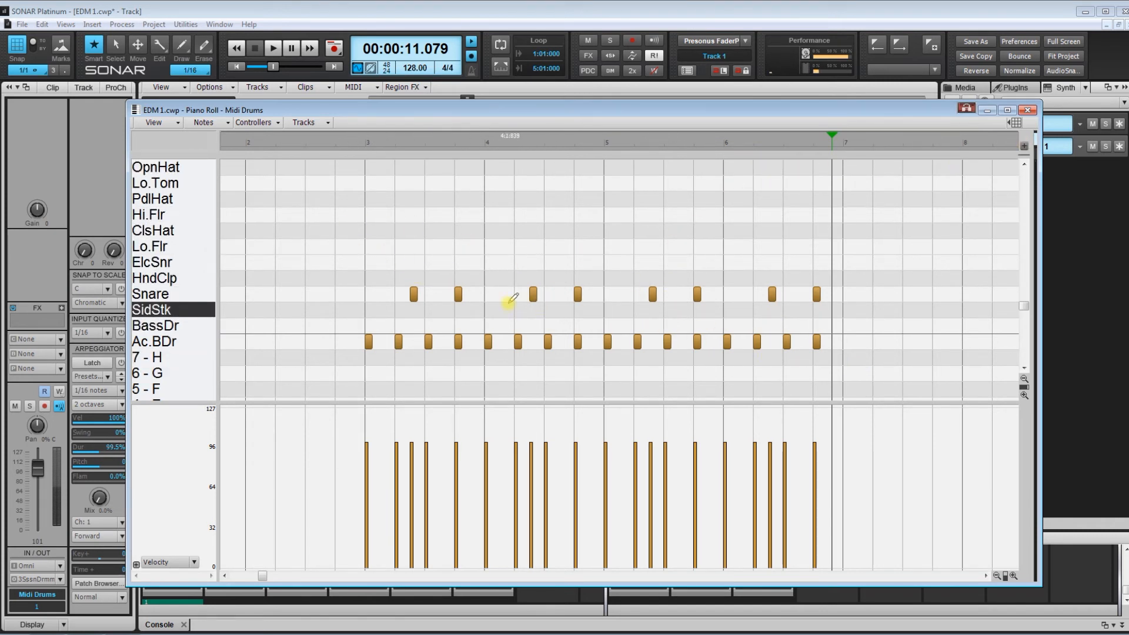
- Erase the Ac.BDr notes on beats 2 and 4 of measures 3 and 4 and return the playback position to measure 3
click(205, 46)
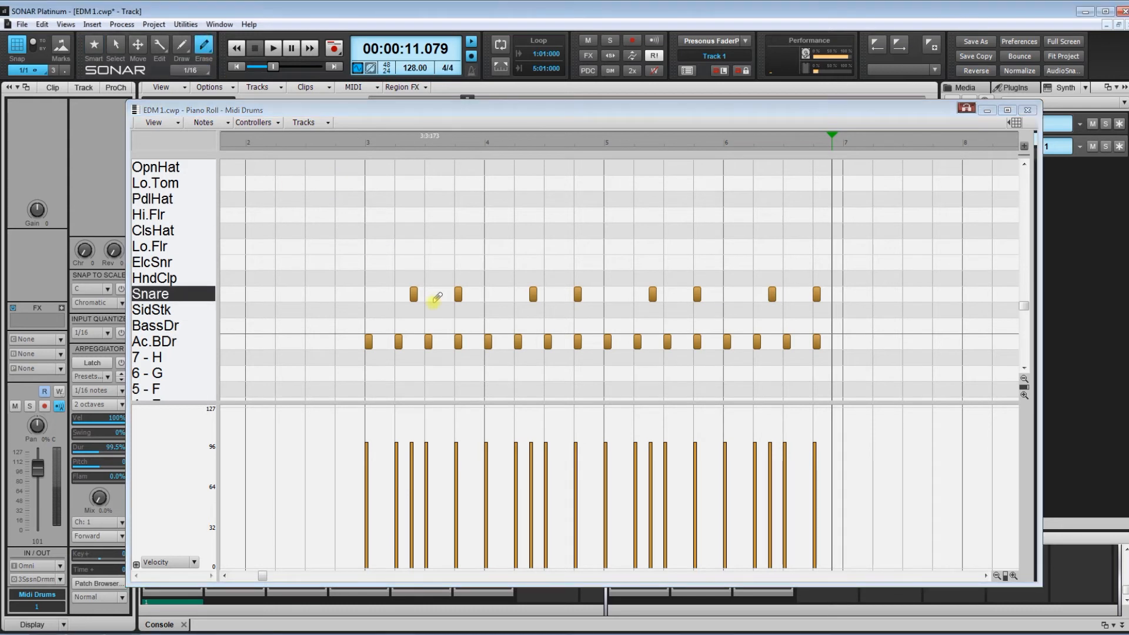
click(398, 342)
drag(462, 339, 581, 339)
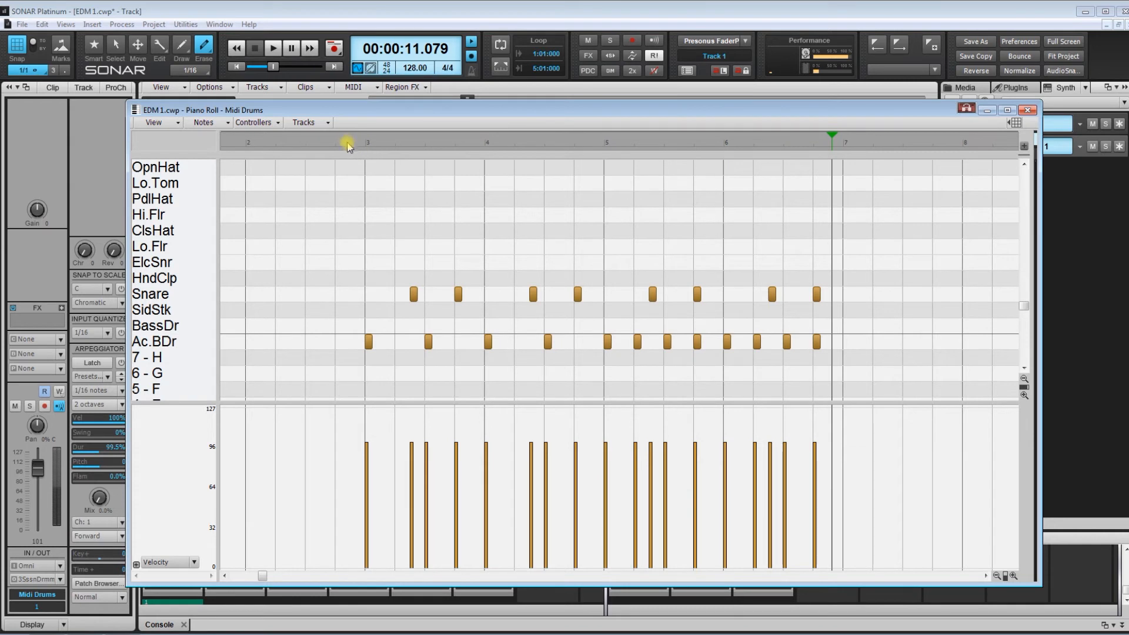
click(350, 145)
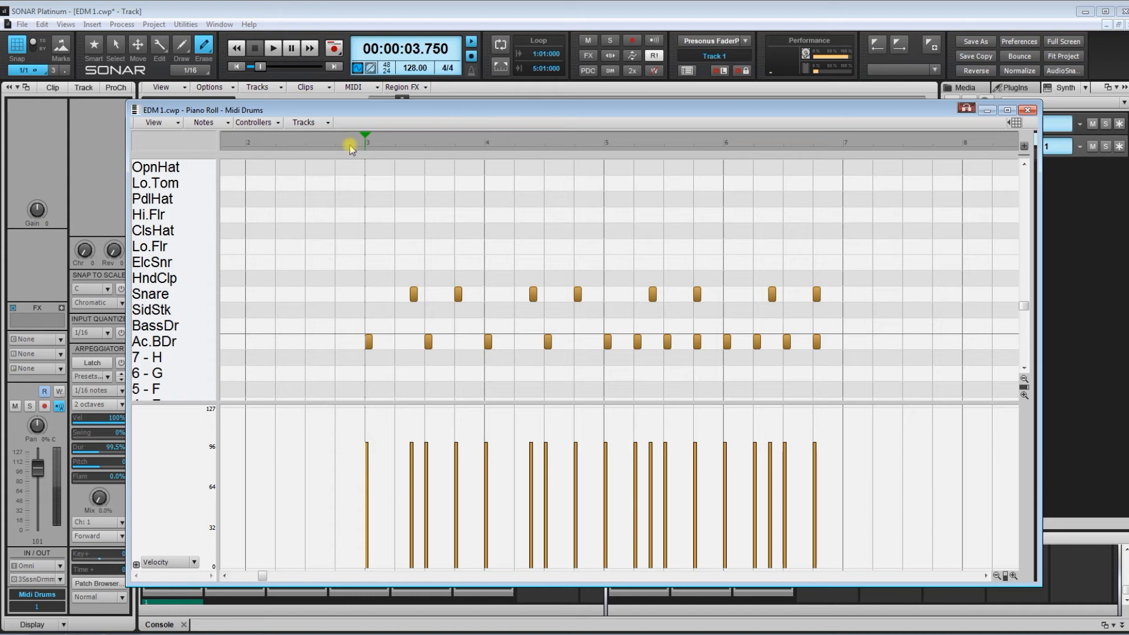
- Play the pattern from measure 3 and erase the Ac.BDr notes on beats 2 and 4 of measures 5 and 6
key(space)
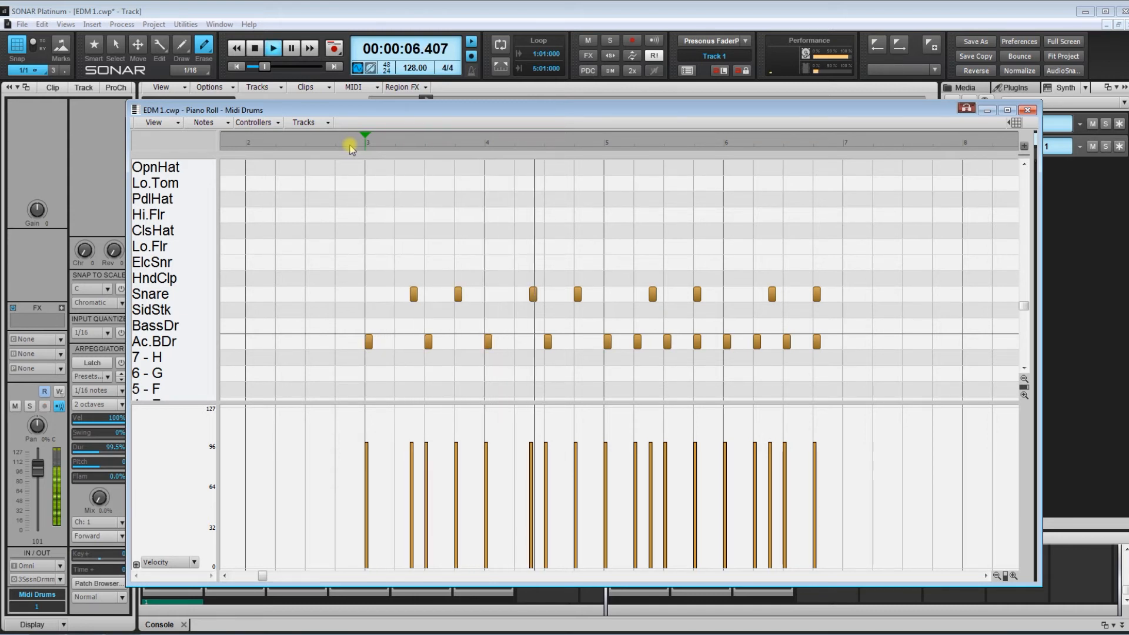
right_click(636, 341)
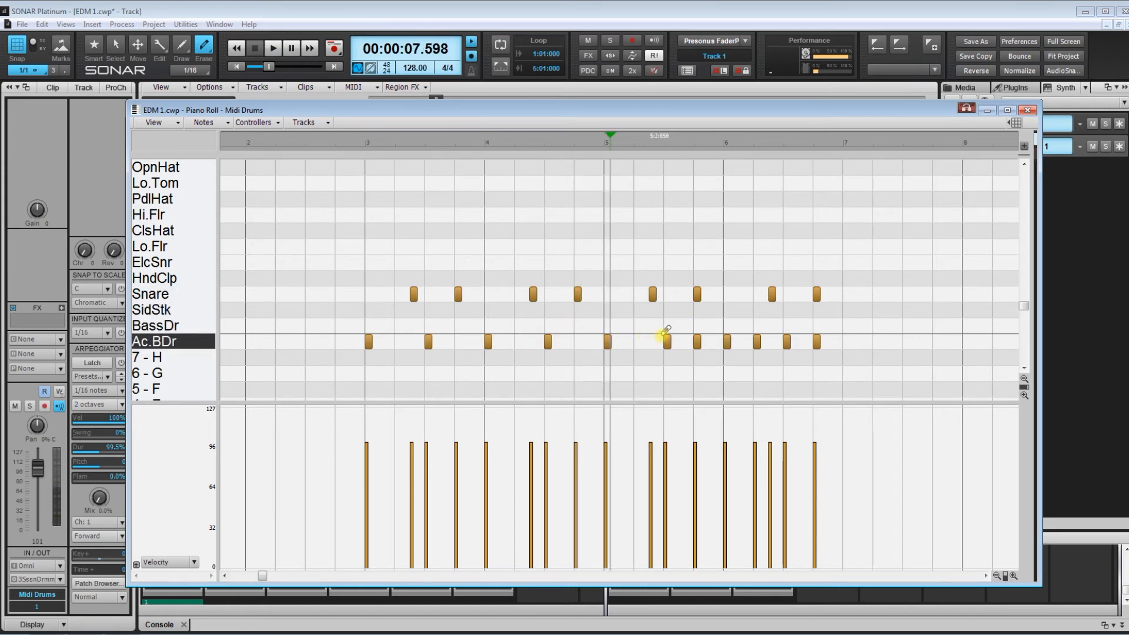
right_click(758, 341)
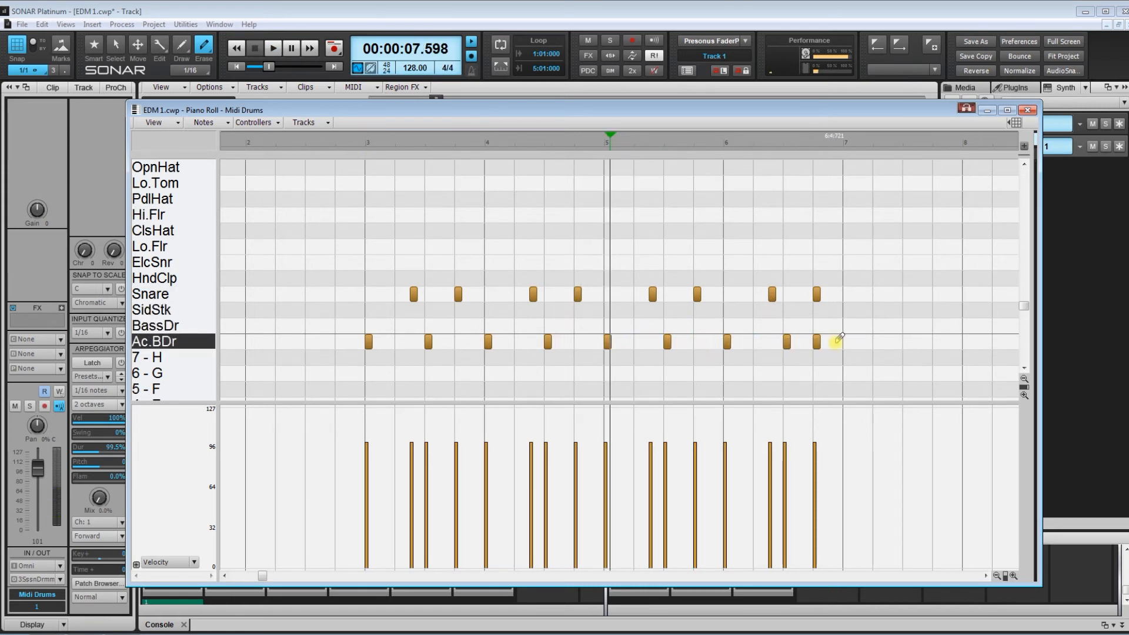
right_click(817, 341)
- Copy all Snare and Ac.BDr notes of measures 3 through 6 and paste them at the start of measure 7
click(112, 48)
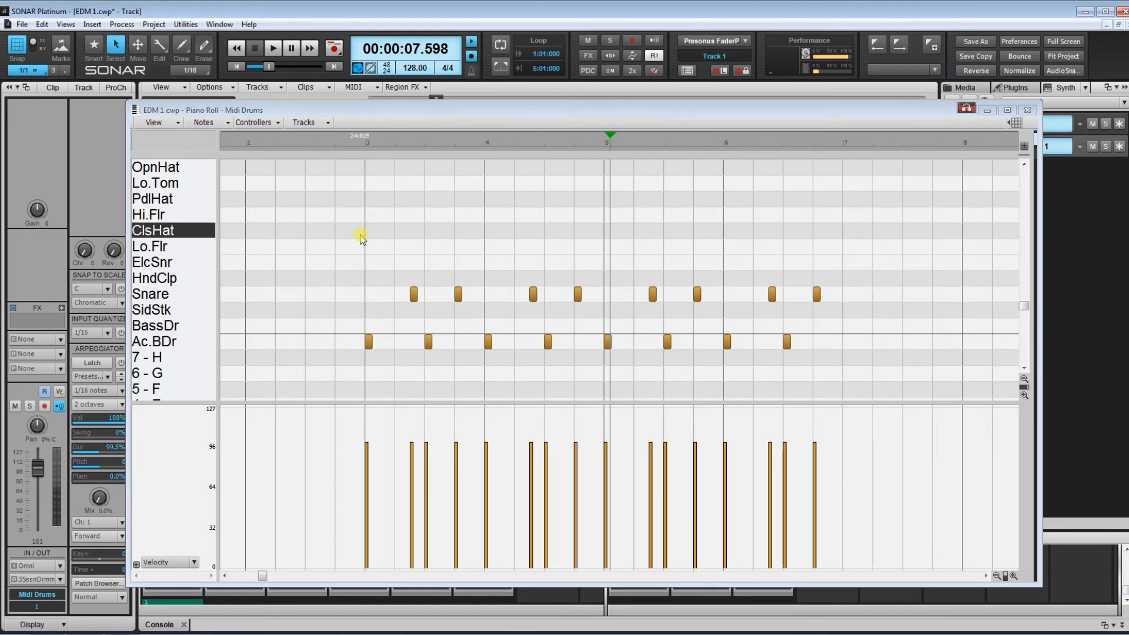
mouse_move(345, 252)
mouse_down()
mouse_move(731, 339)
mouse_move(834, 346)
mouse_up()
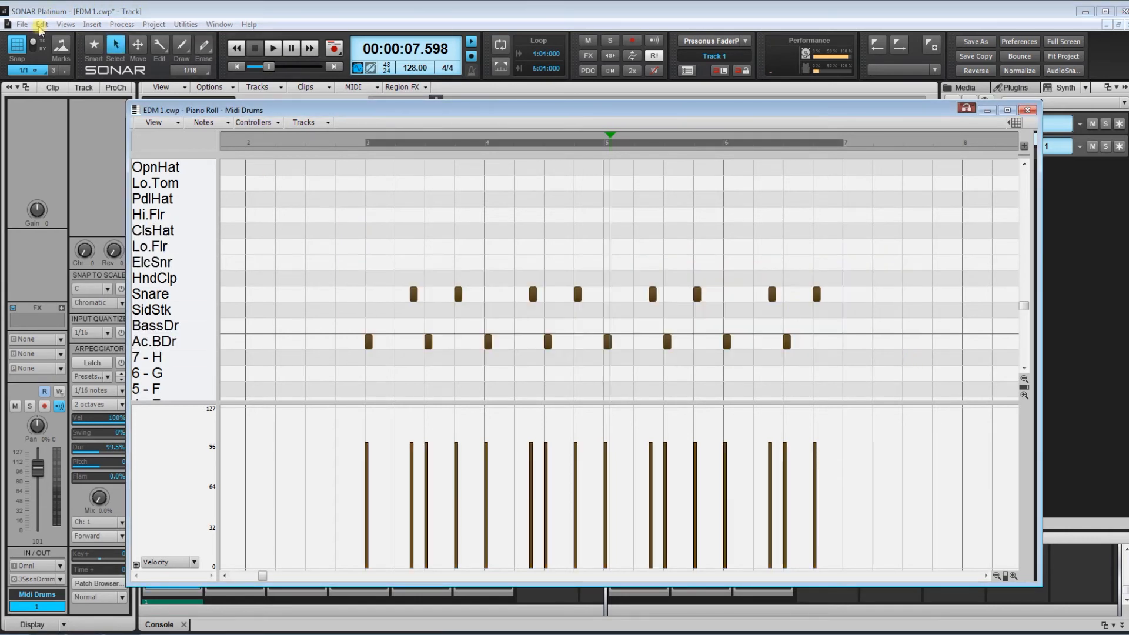
click(40, 25)
click(71, 139)
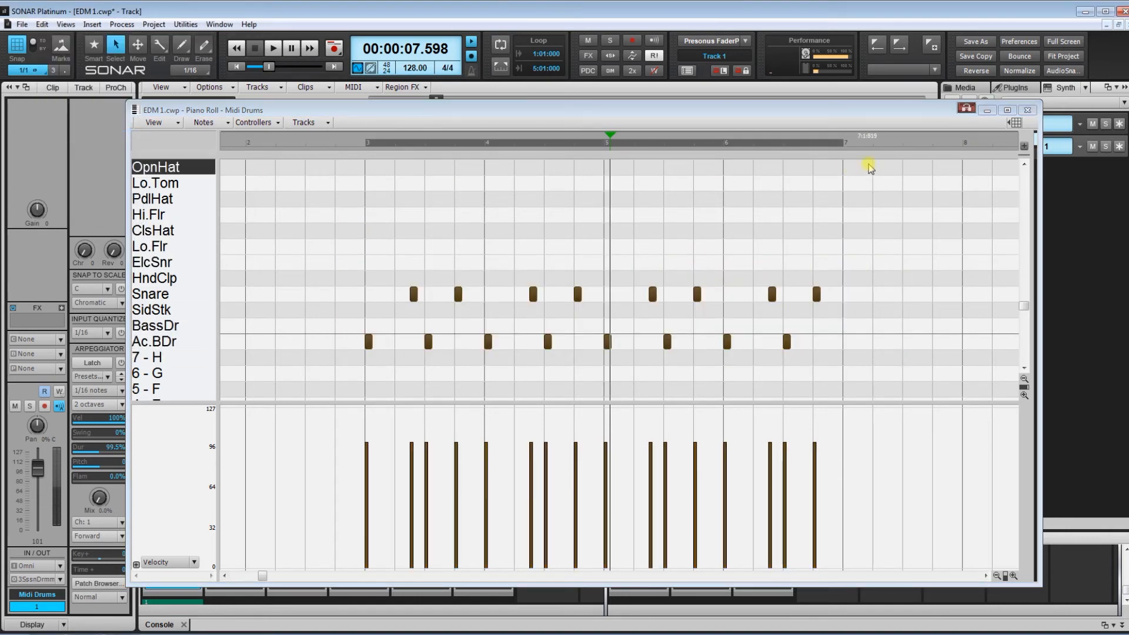
click(844, 142)
key(ctrl+v)
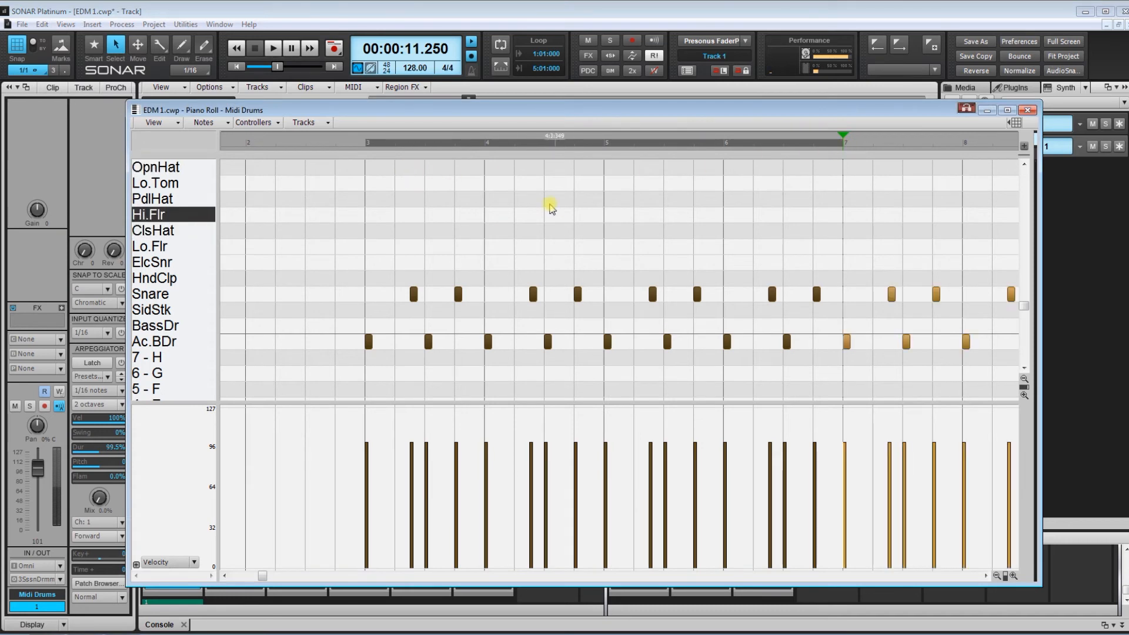
- Set the snap resolution to 1/16 and draw Ac.BDr notes on beats 2 and 4 of measures 7 through 10
click(987, 575)
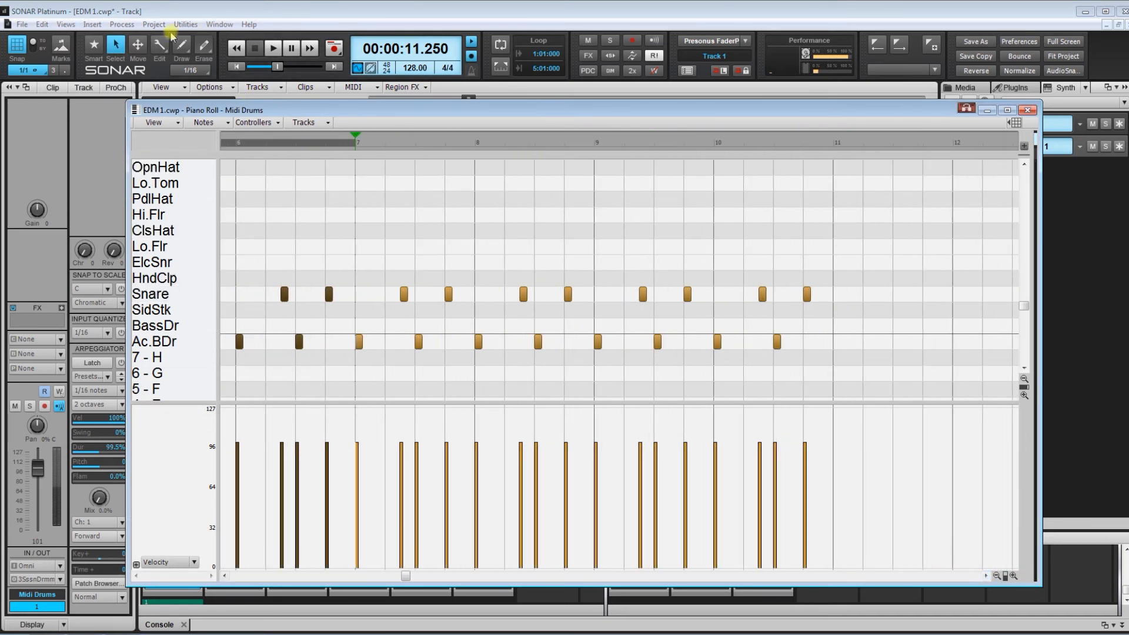
click(182, 45)
click(379, 338)
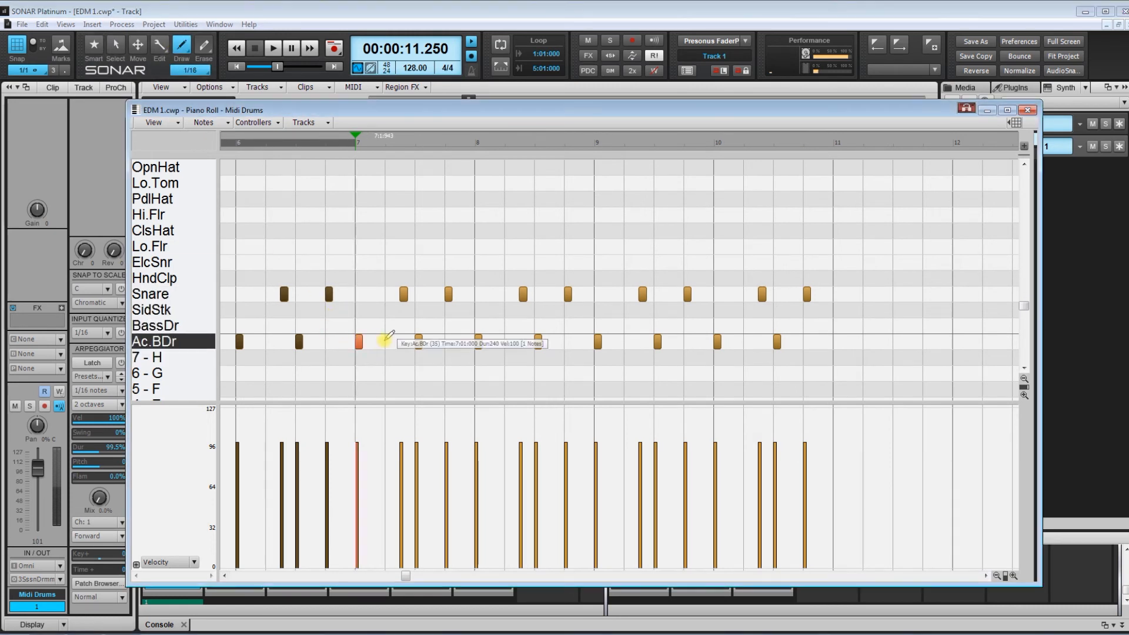
click(24, 70)
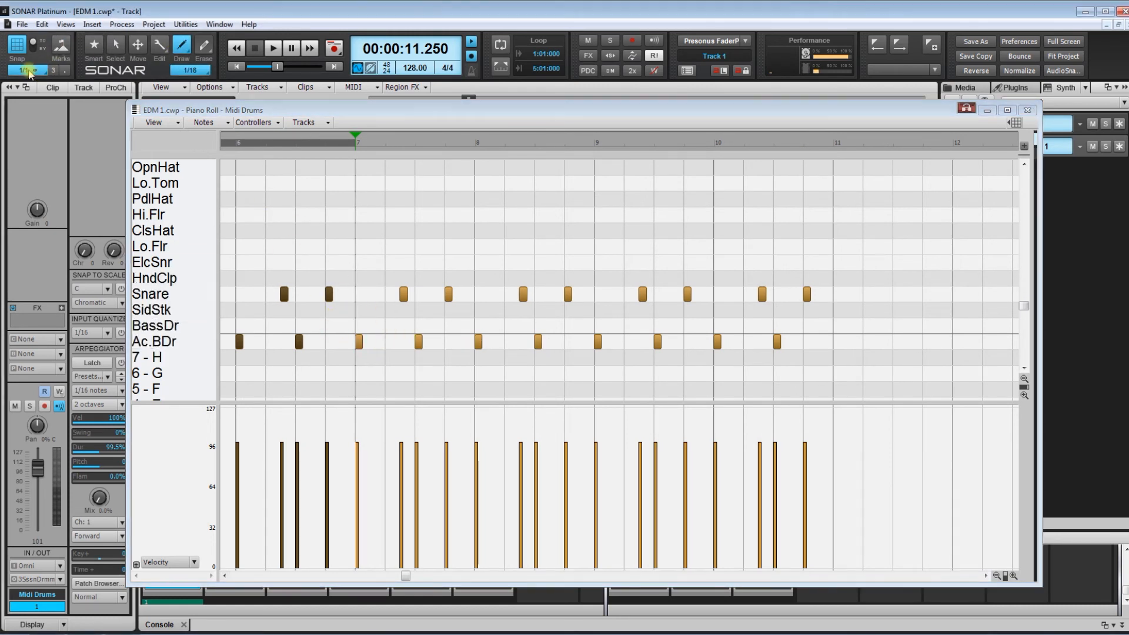
click(47, 157)
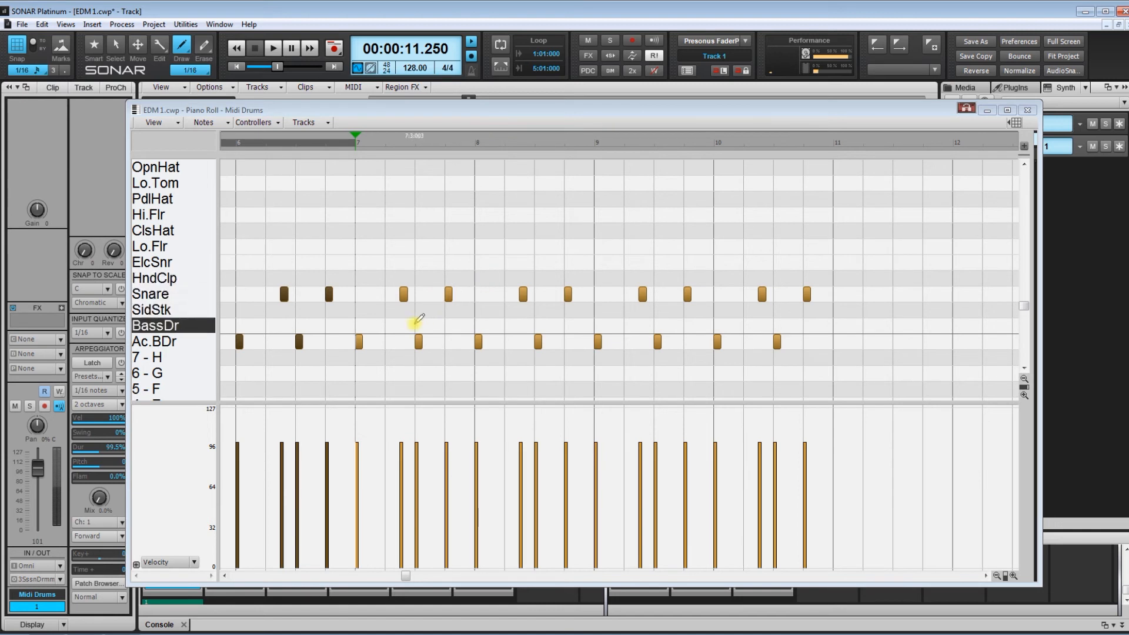
click(388, 341)
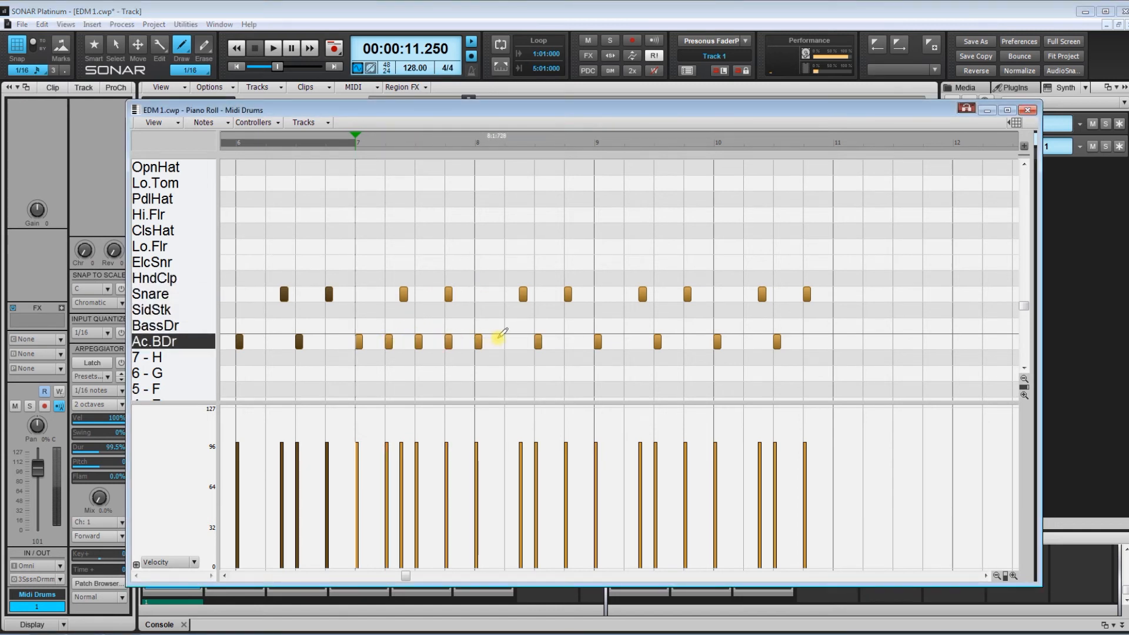
click(508, 341)
click(567, 341)
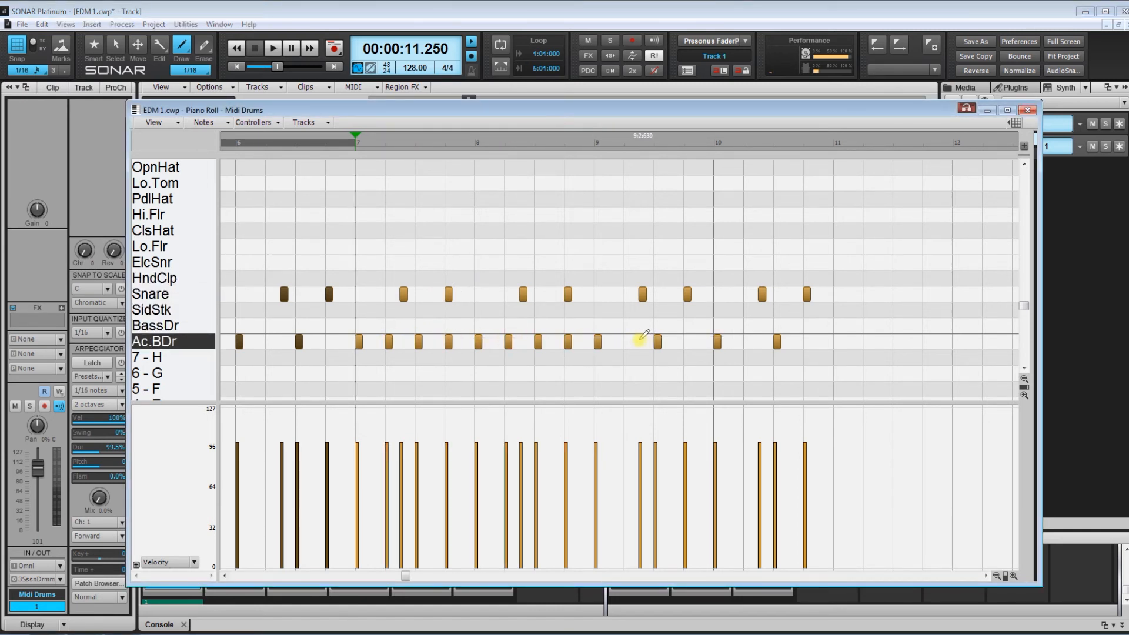
click(628, 341)
click(686, 340)
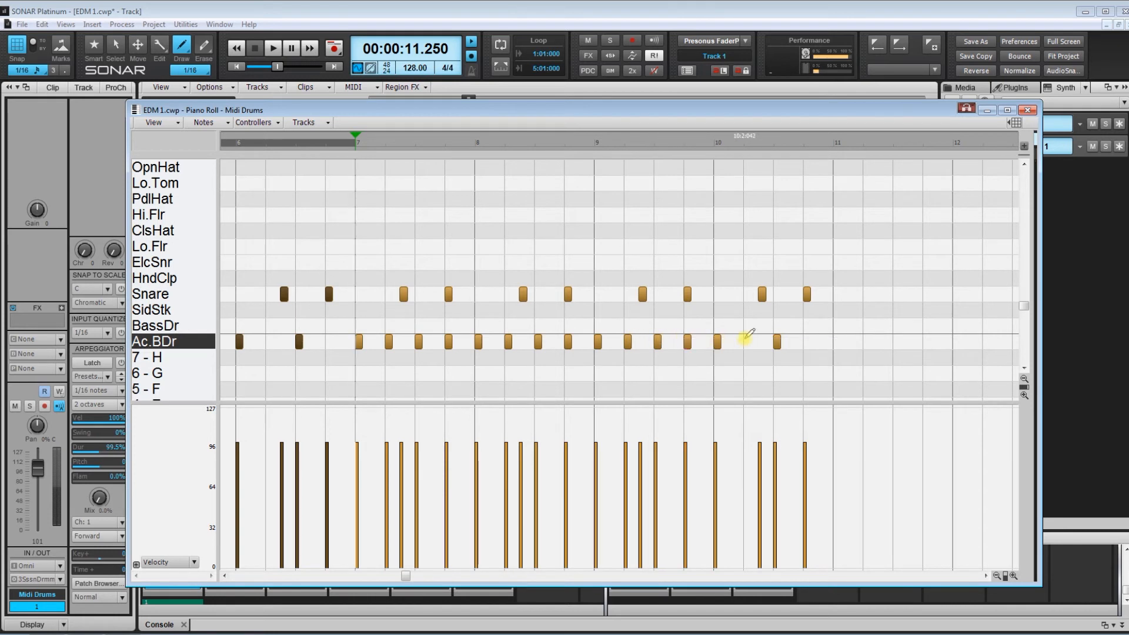
click(747, 341)
click(808, 340)
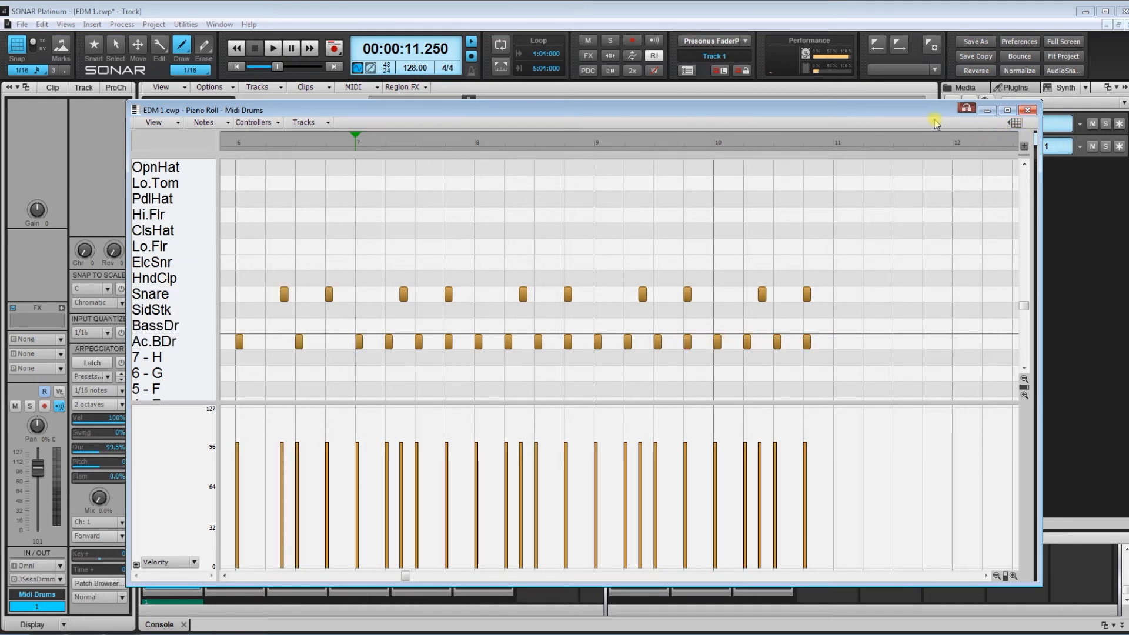
- Play the extended kick and snare pattern through and close the Piano Roll
click(236, 66)
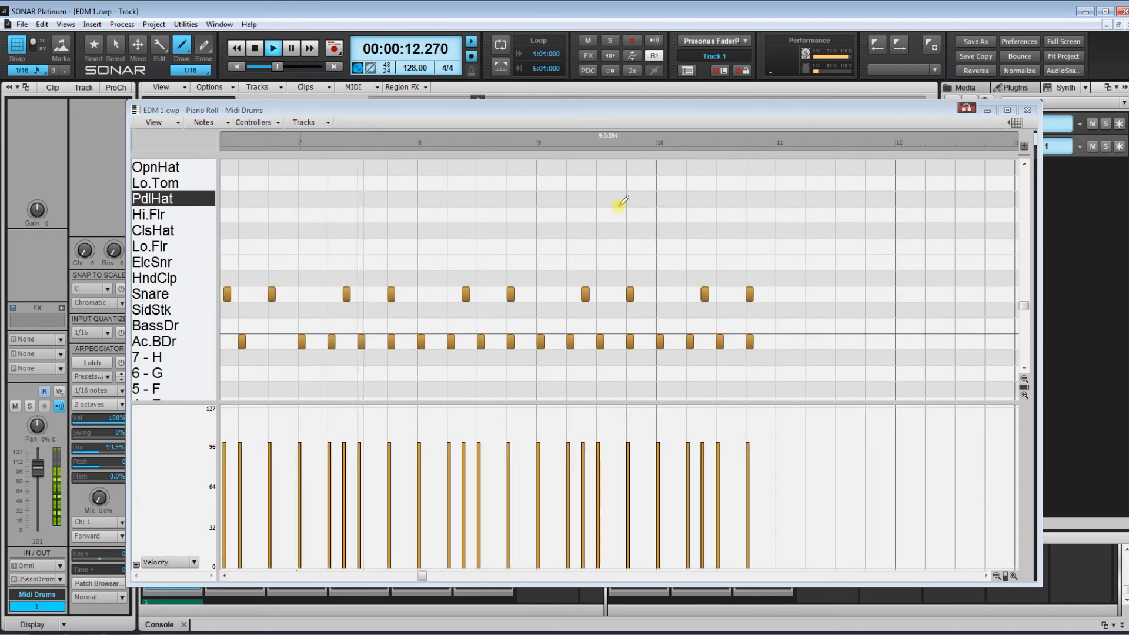
click(1027, 112)
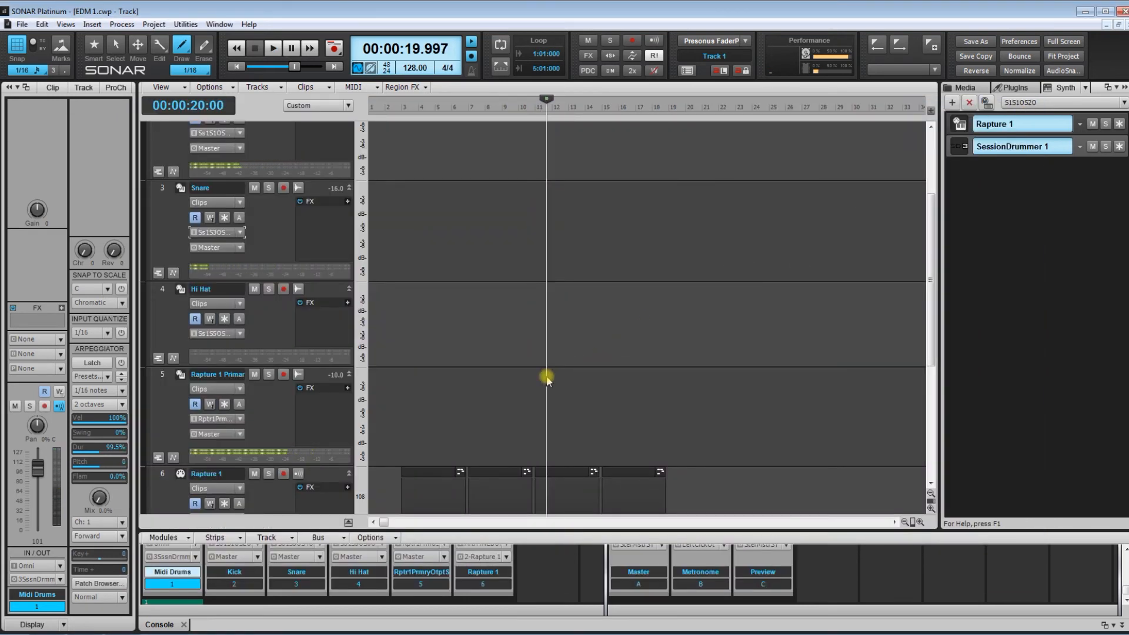
- Increase the Hi Hat track's height to reveal its output and enlarge the Console until the track and bus faders show
scroll(425, 284, up, 1)
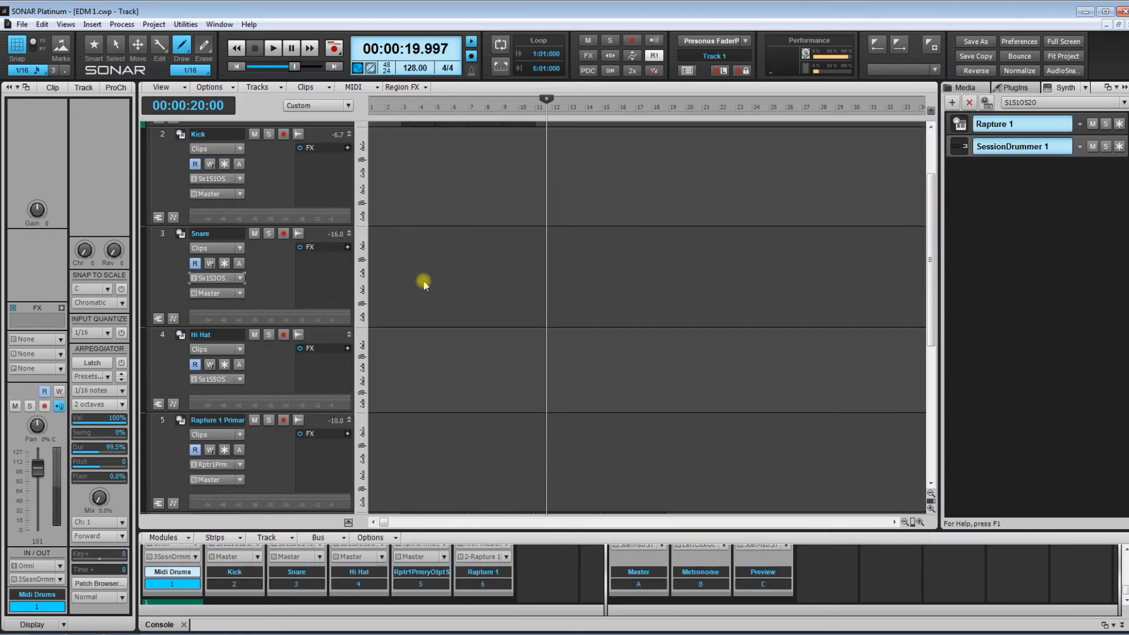
drag(317, 414, 322, 434)
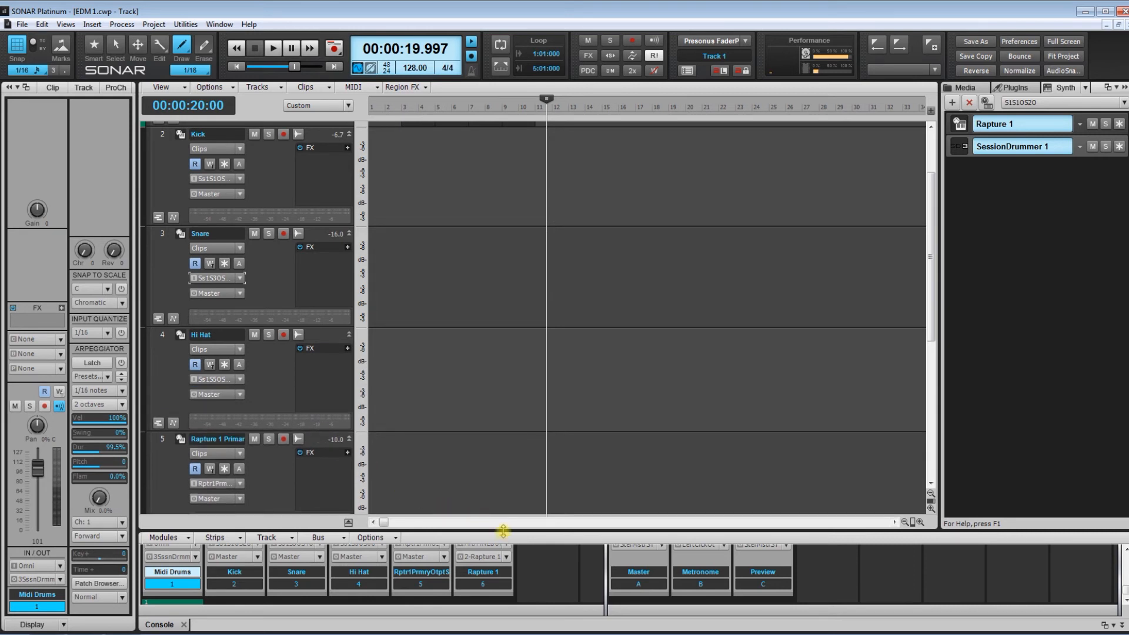
drag(504, 531, 500, 237)
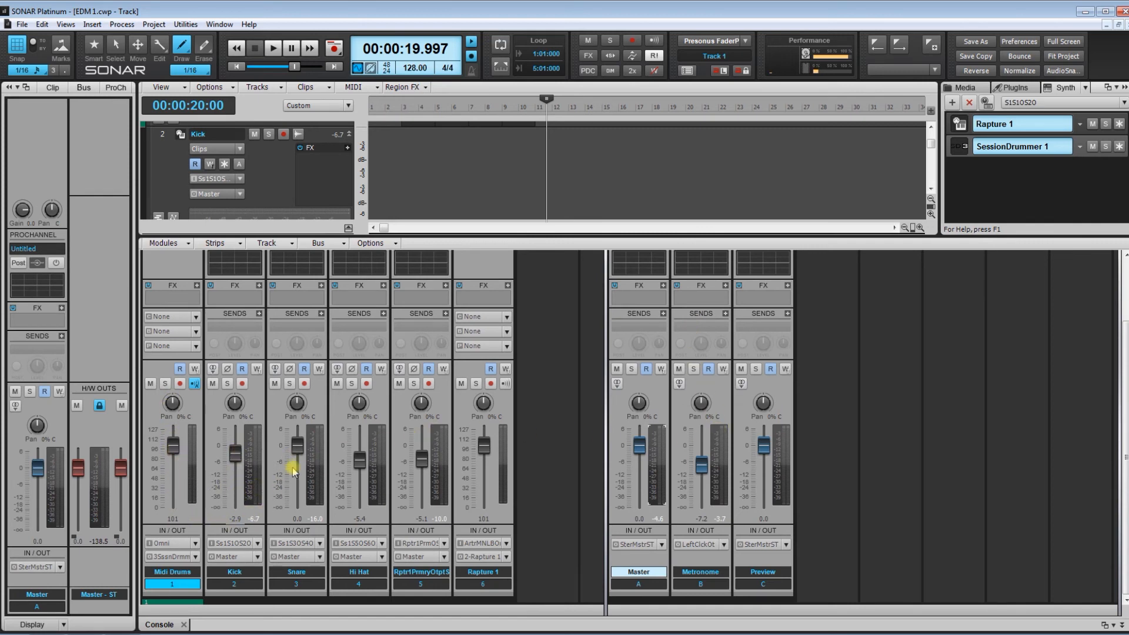
- Lower the Hi Hat level to -9.4 dB in the Console and return the playback position to about measure 3
drag(361, 461, 360, 465)
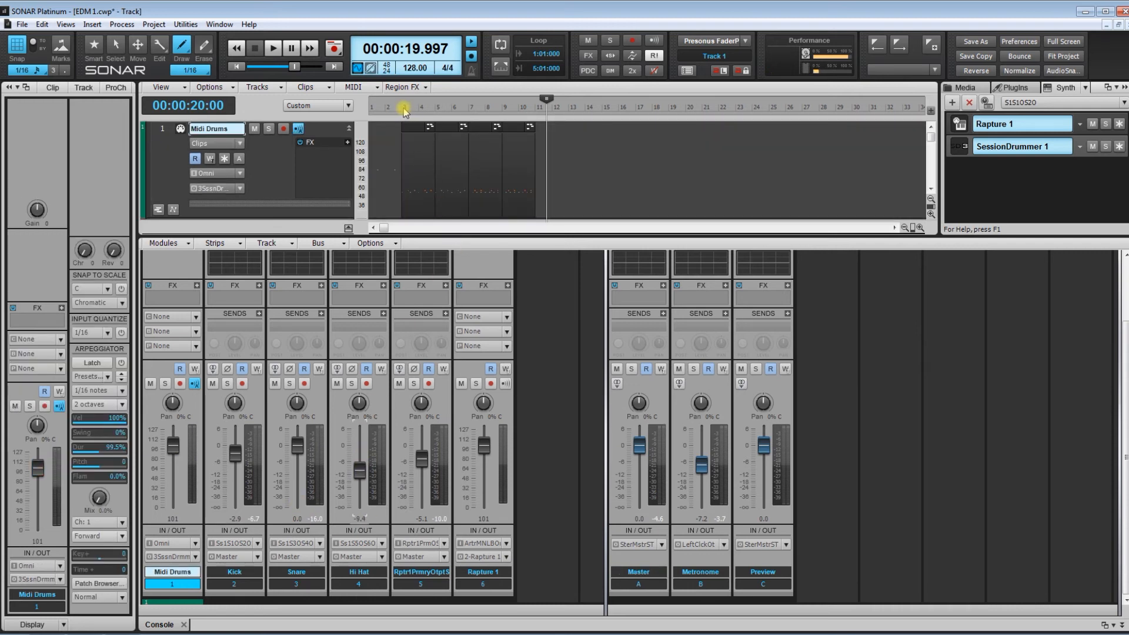
click(404, 110)
- Switch to the Smart tool, insert a stereo bus after the Preview bus in the Console and name it Drums
click(93, 44)
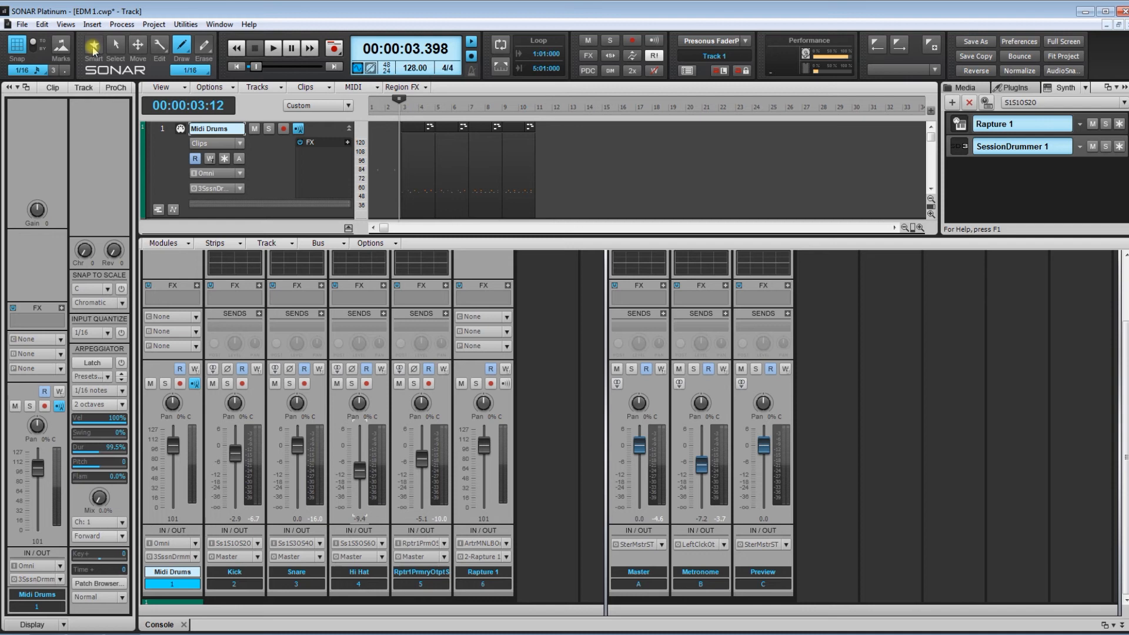
right_click(819, 305)
click(838, 311)
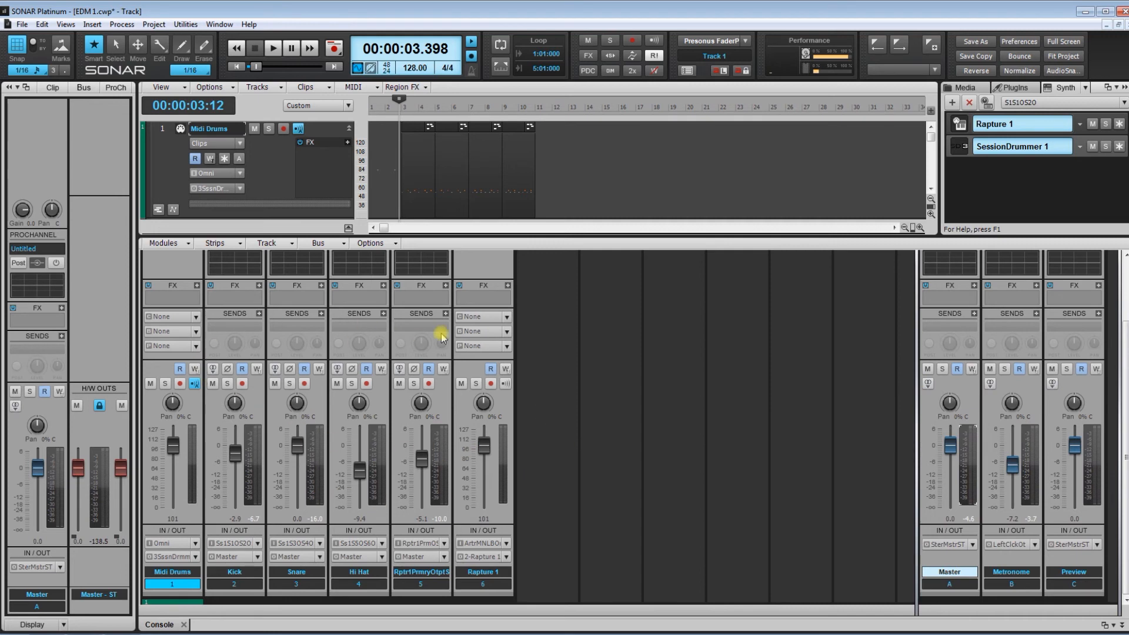
drag(917, 348, 694, 351)
right_click(908, 332)
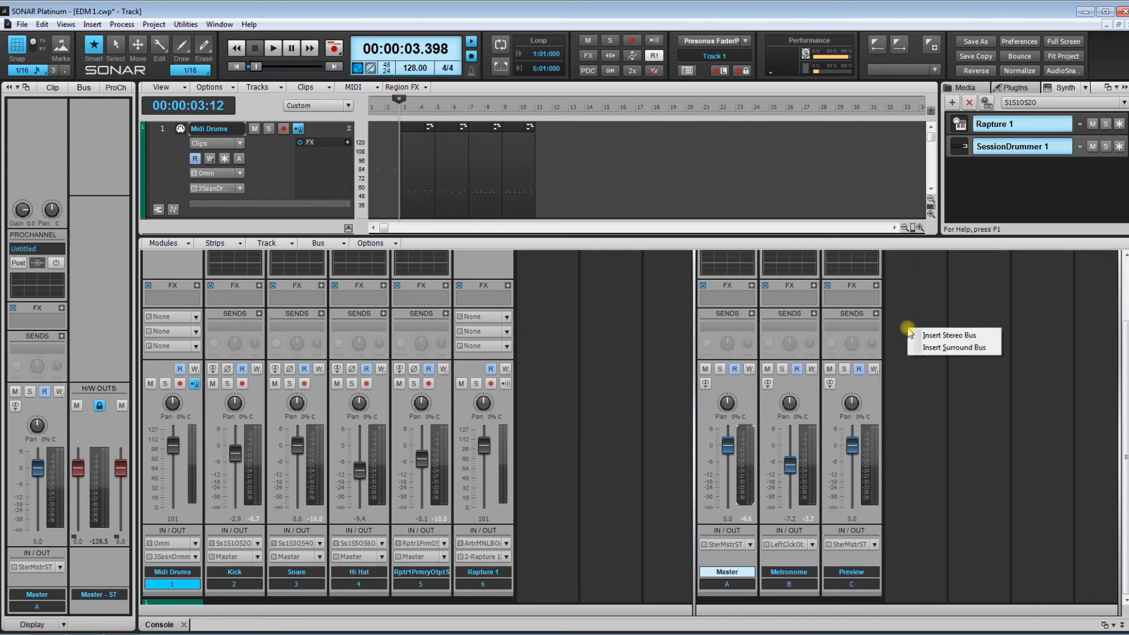
click(941, 336)
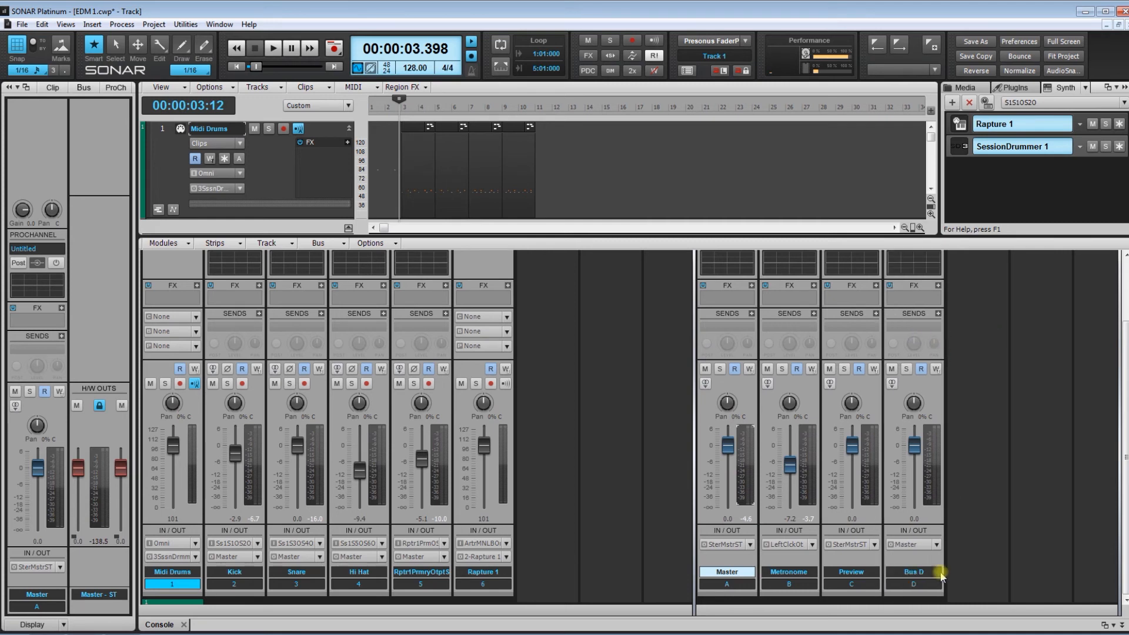
double_click(927, 572)
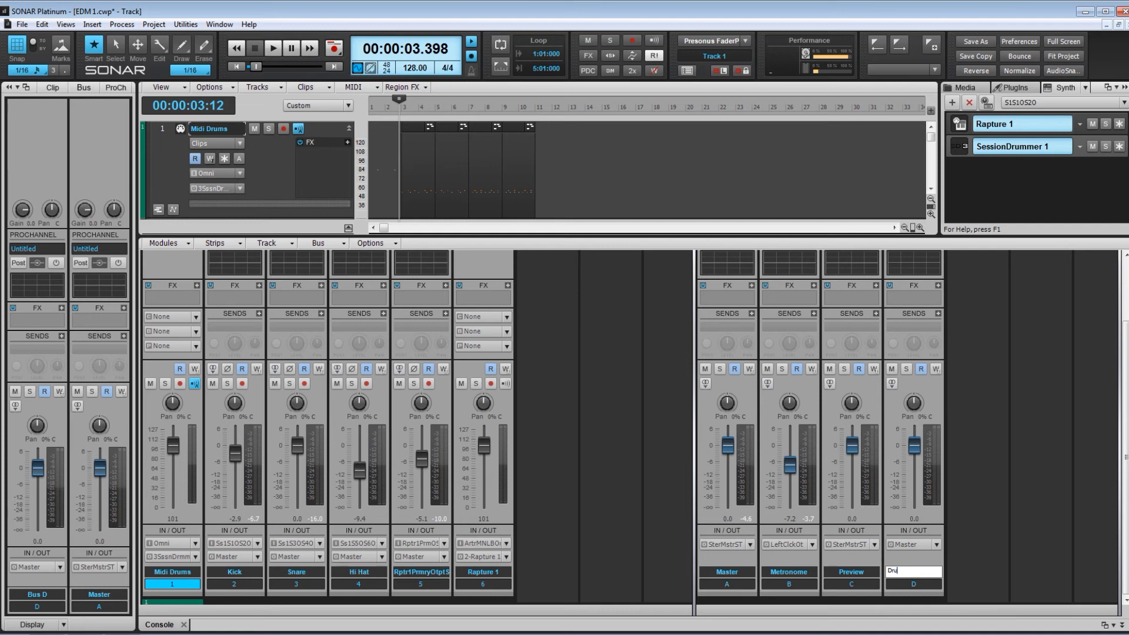
key(Return)
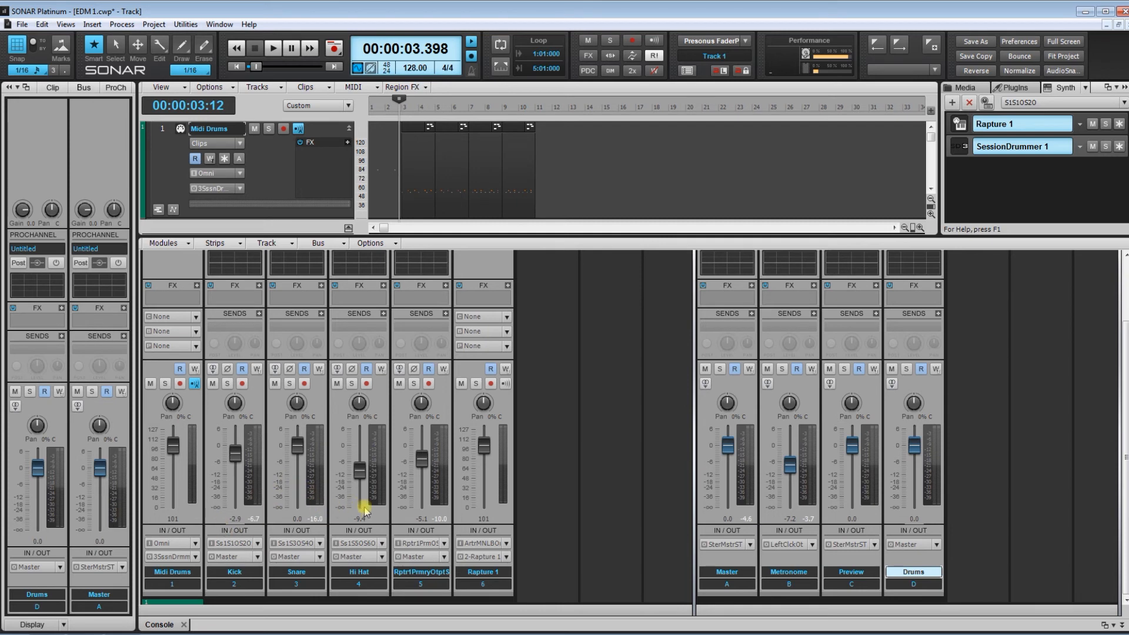
- Route the outputs of the Kick, Snare and Hi Hat tracks to the Drums bus
click(257, 557)
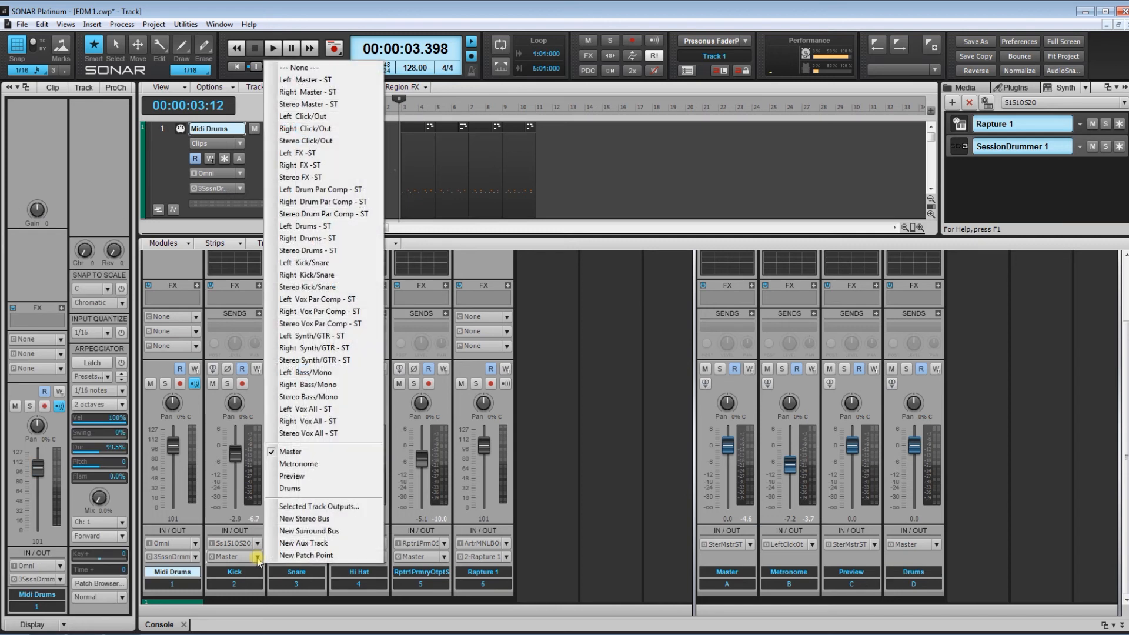
click(295, 490)
click(321, 557)
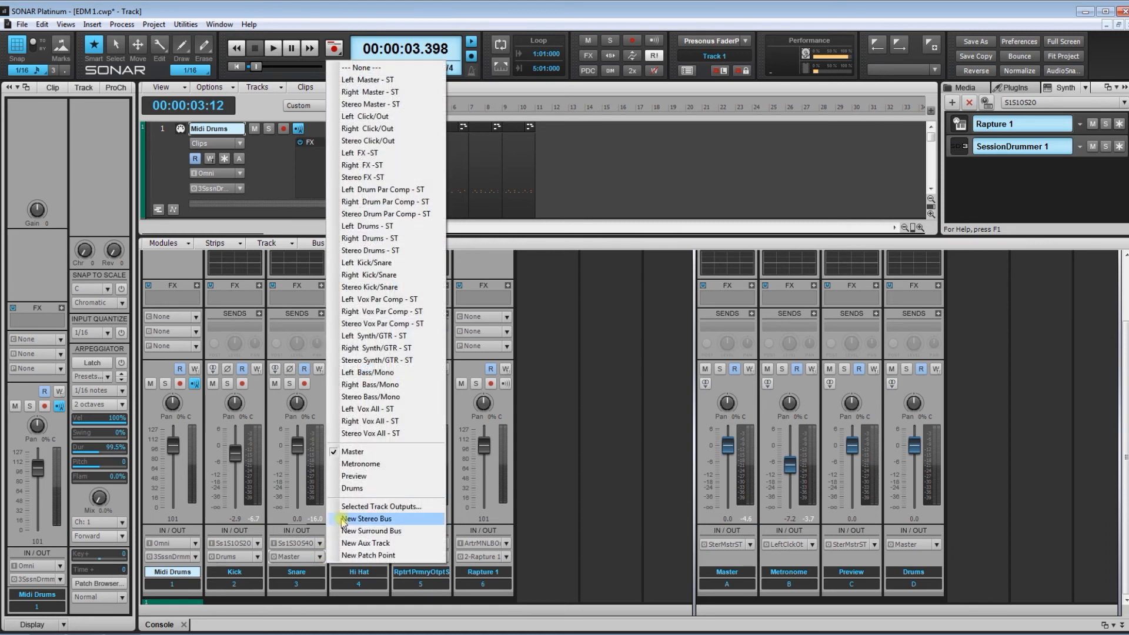
click(351, 491)
click(381, 557)
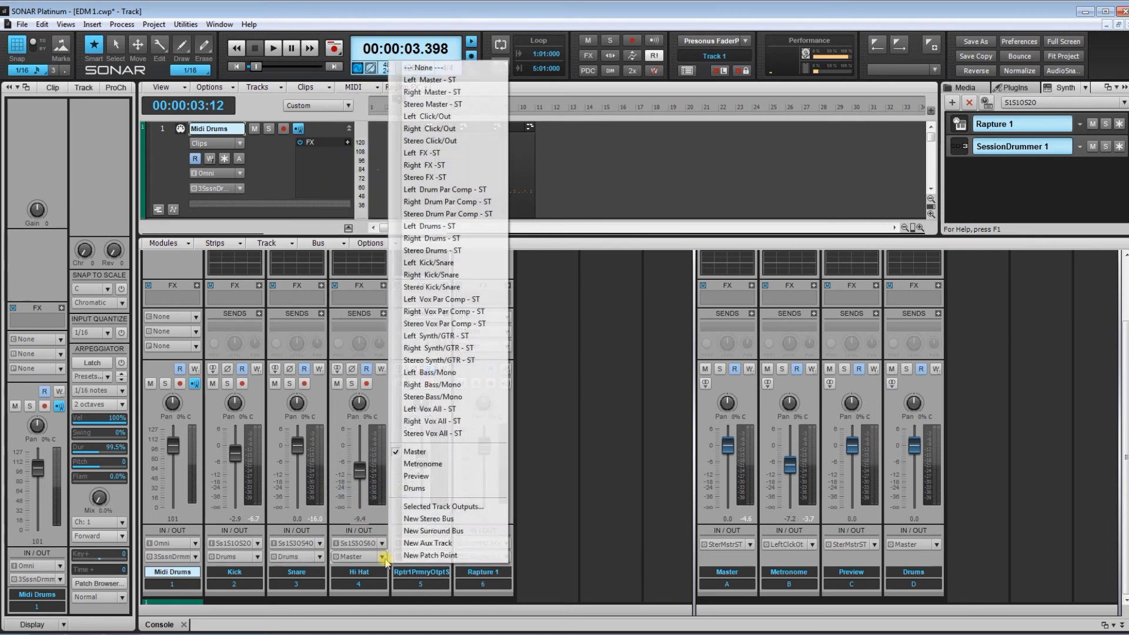
click(416, 492)
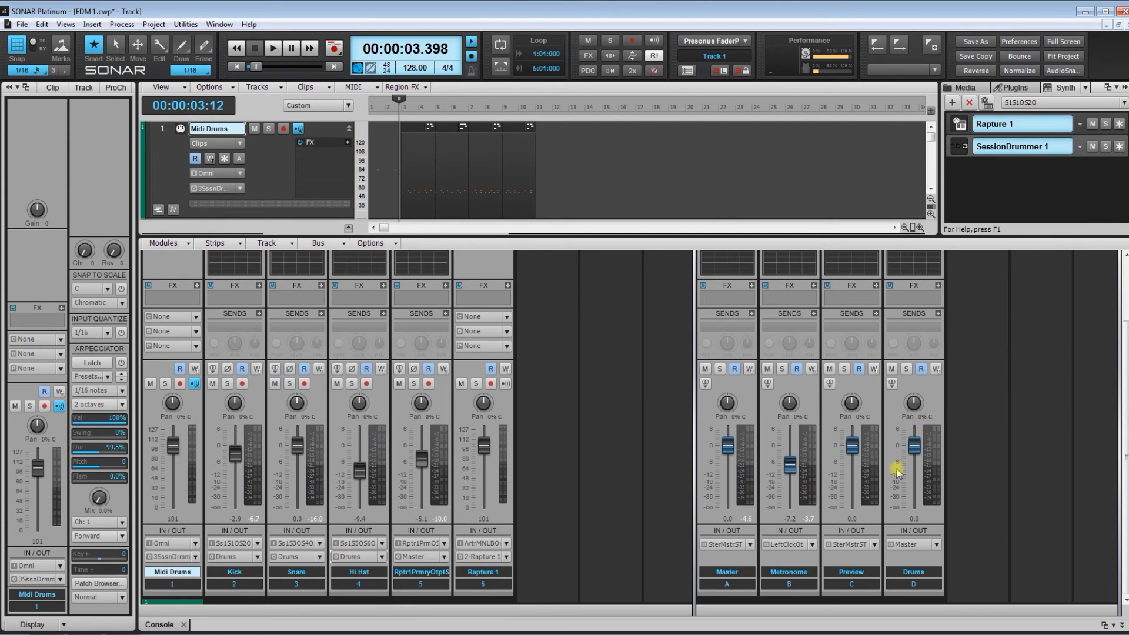
- Play the drums through the Drums bus and set the Kick level to -2.8 dB
key(space)
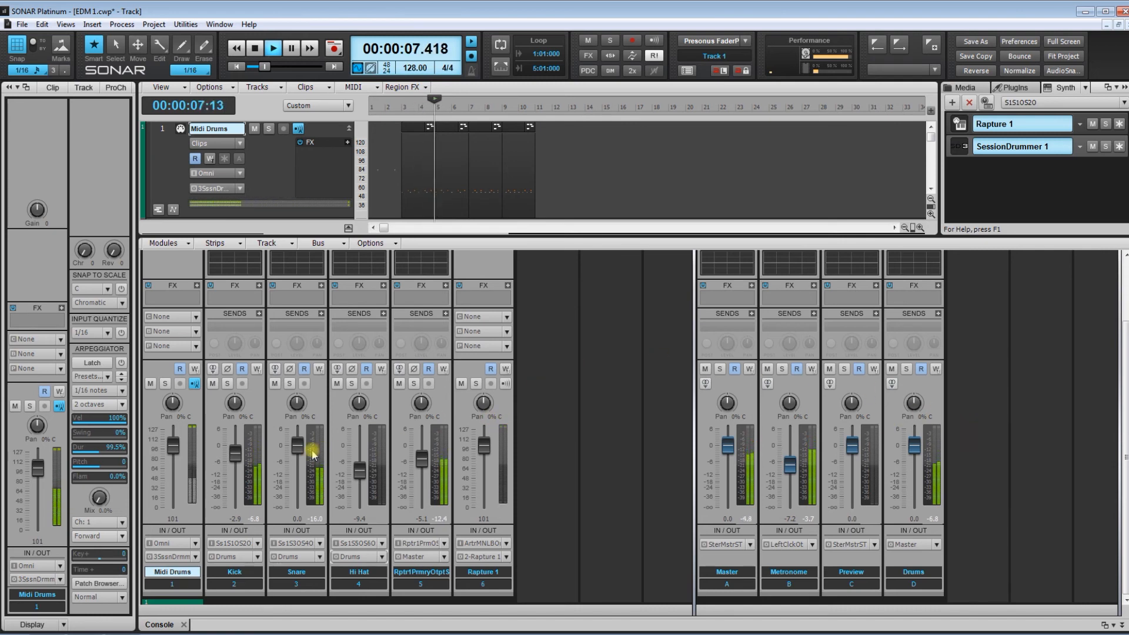
drag(237, 453, 234, 453)
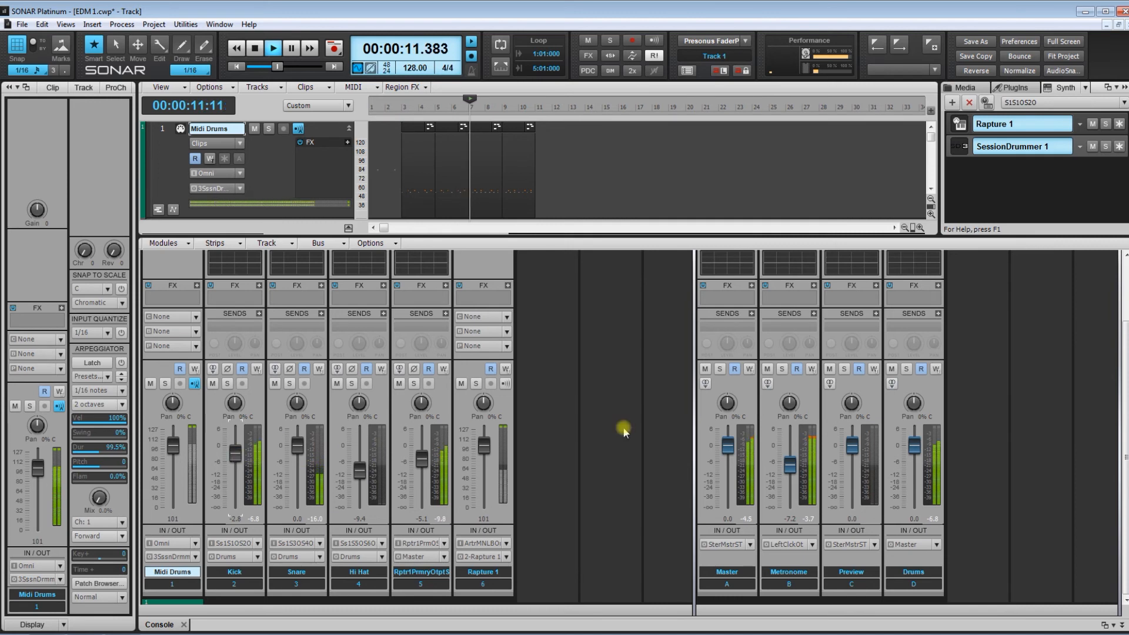
key(space)
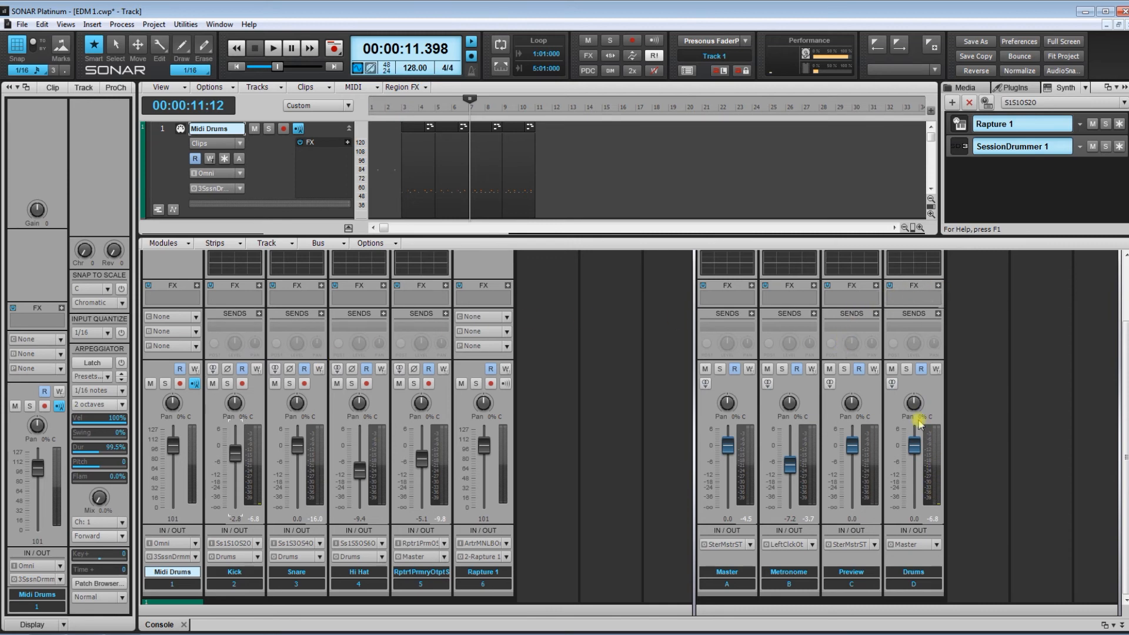
- Insert the PuigChild 670 Stereo dynamics effect on the Drums bus and move its window over the Console's track strips
click(937, 286)
mouse_move(953, 297)
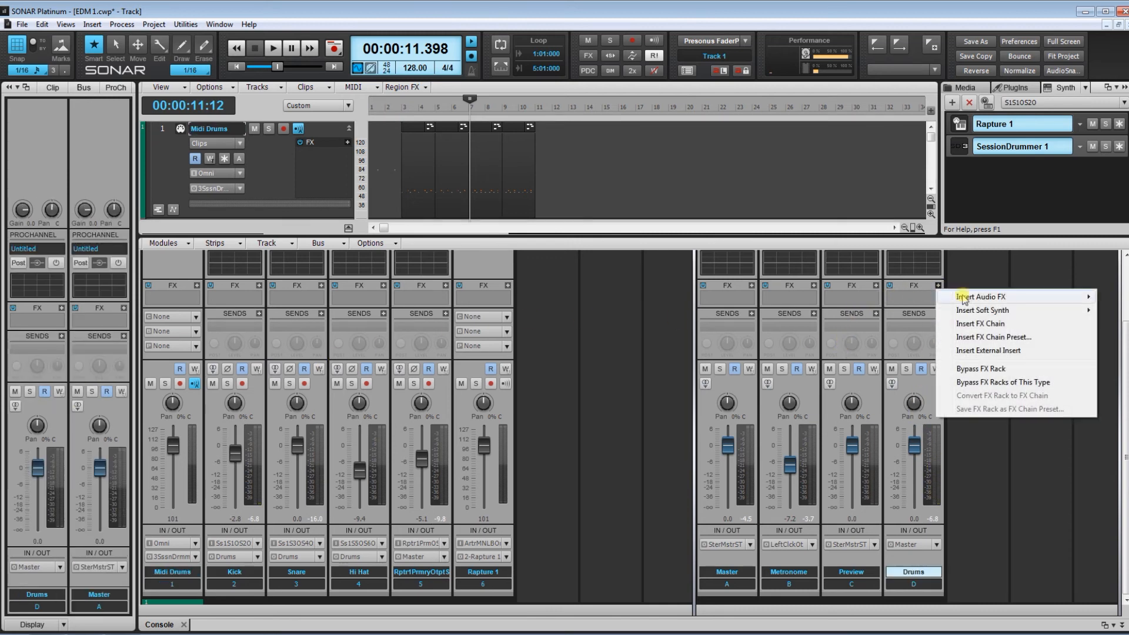
mouse_move(999, 409)
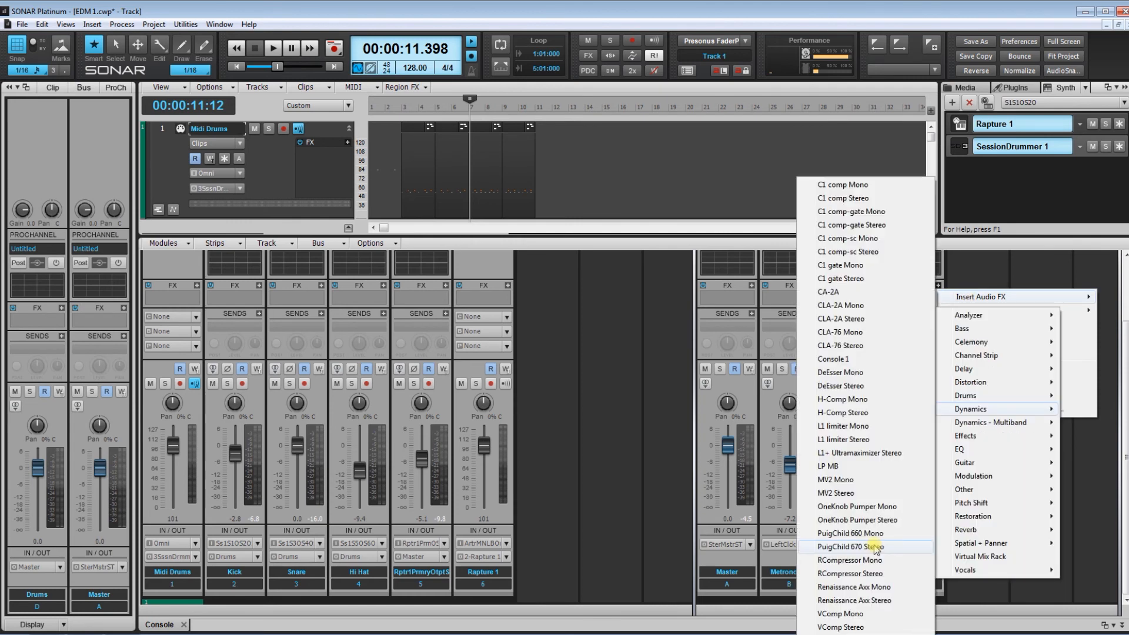
click(876, 546)
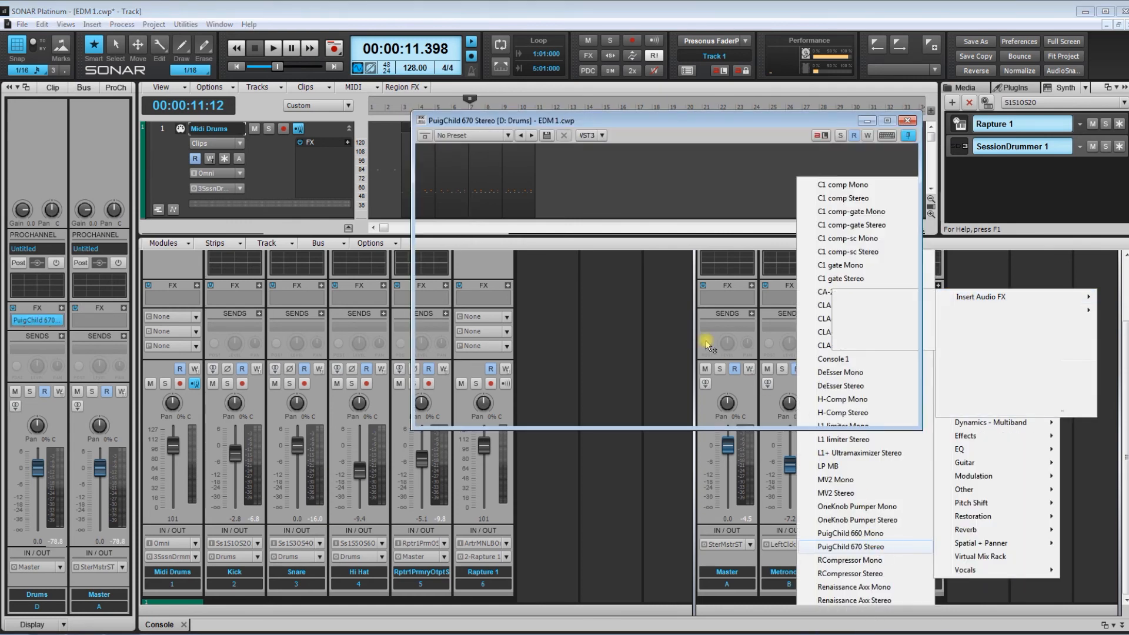
drag(452, 195, 438, 256)
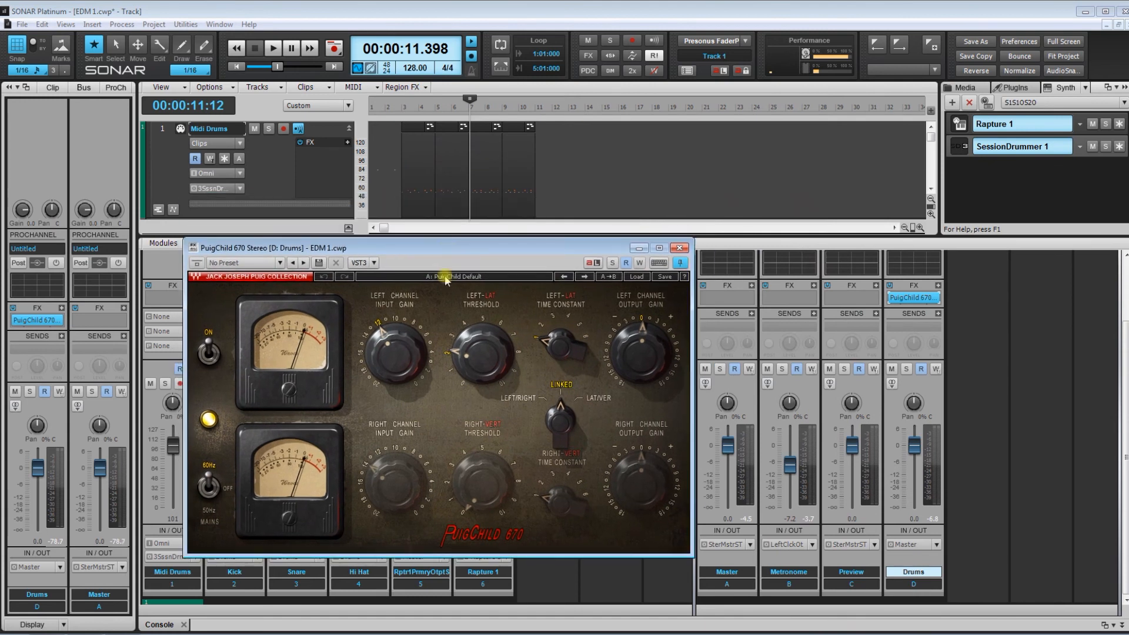
- Play from about measure 3 while setting the PuigChild threshold to about 5, advancing the time constant one position and switching the mains hum off
click(404, 112)
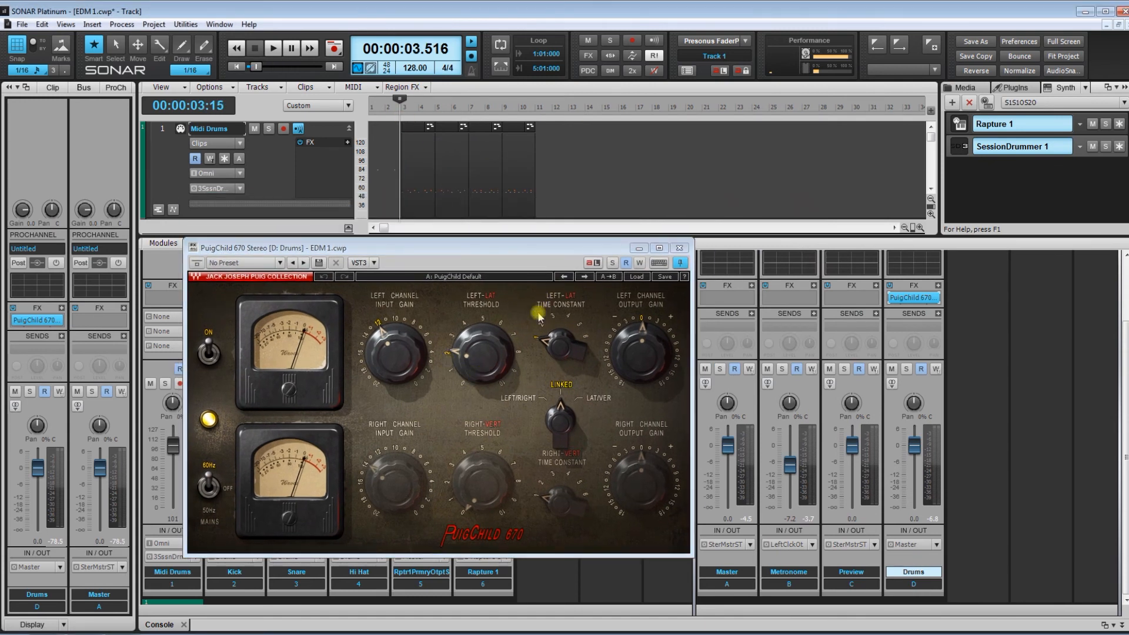
key(space)
drag(464, 352, 476, 340)
drag(559, 352, 560, 343)
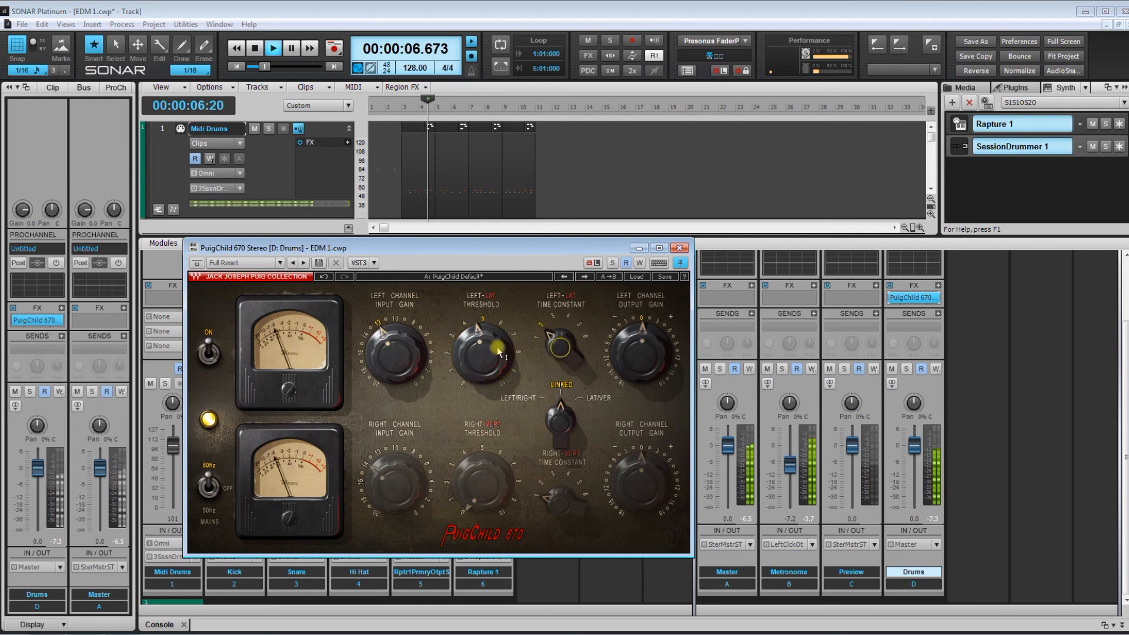
drag(482, 352, 482, 355)
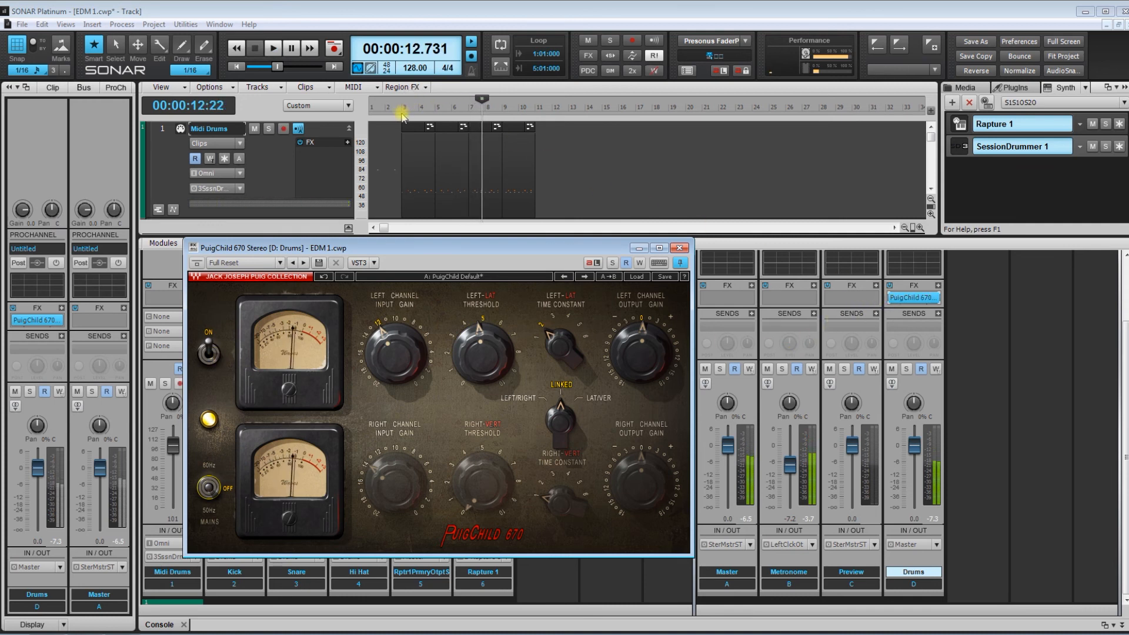
key(space)
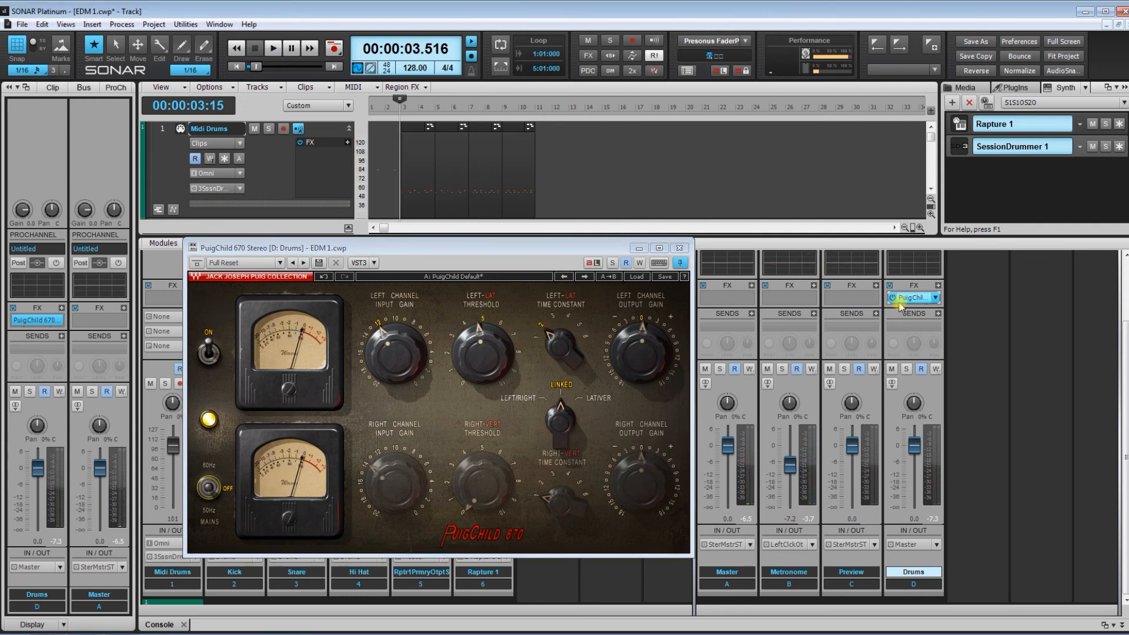
- Play the drums again, lower the PuigChild threshold to about 4, compare with the effect bypassed, and close the effect window
key(space)
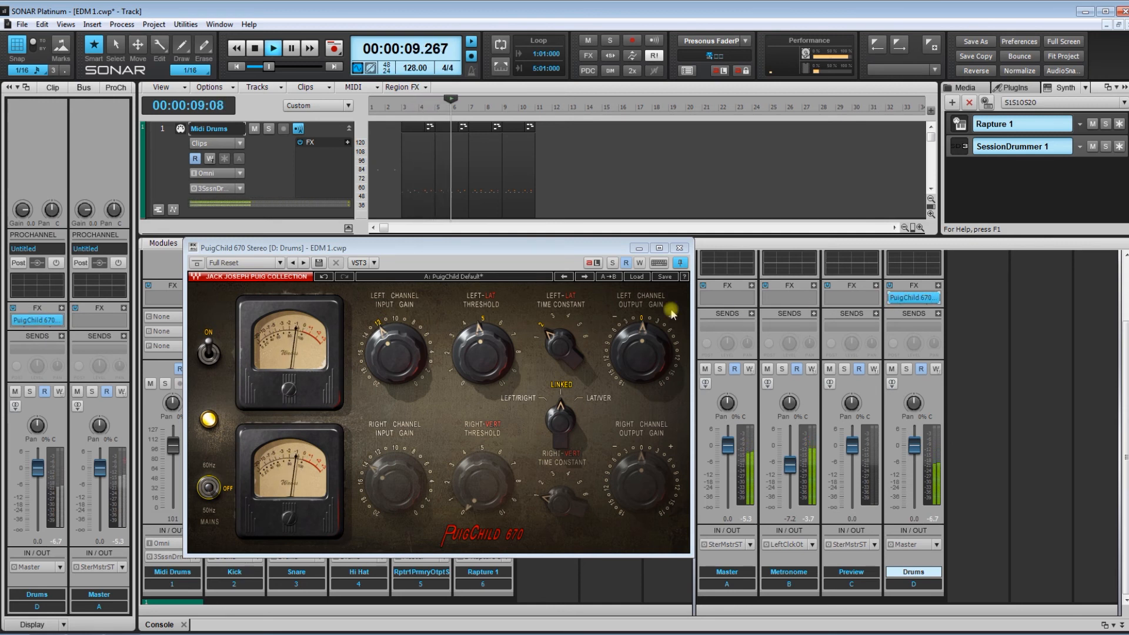
drag(483, 345, 482, 354)
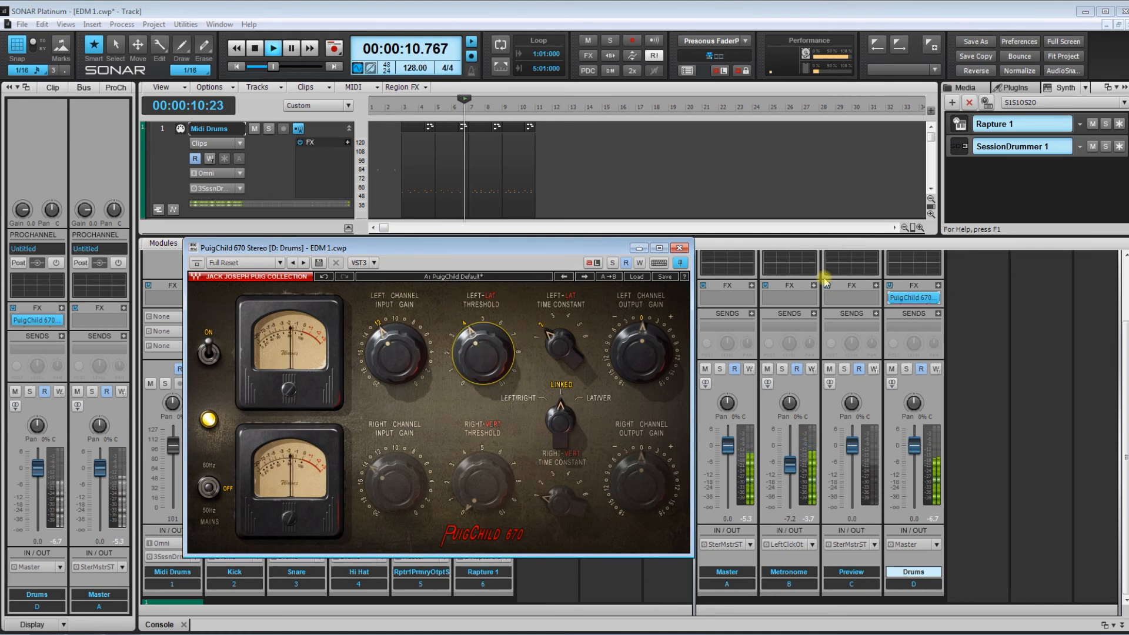
click(892, 298)
click(892, 298)
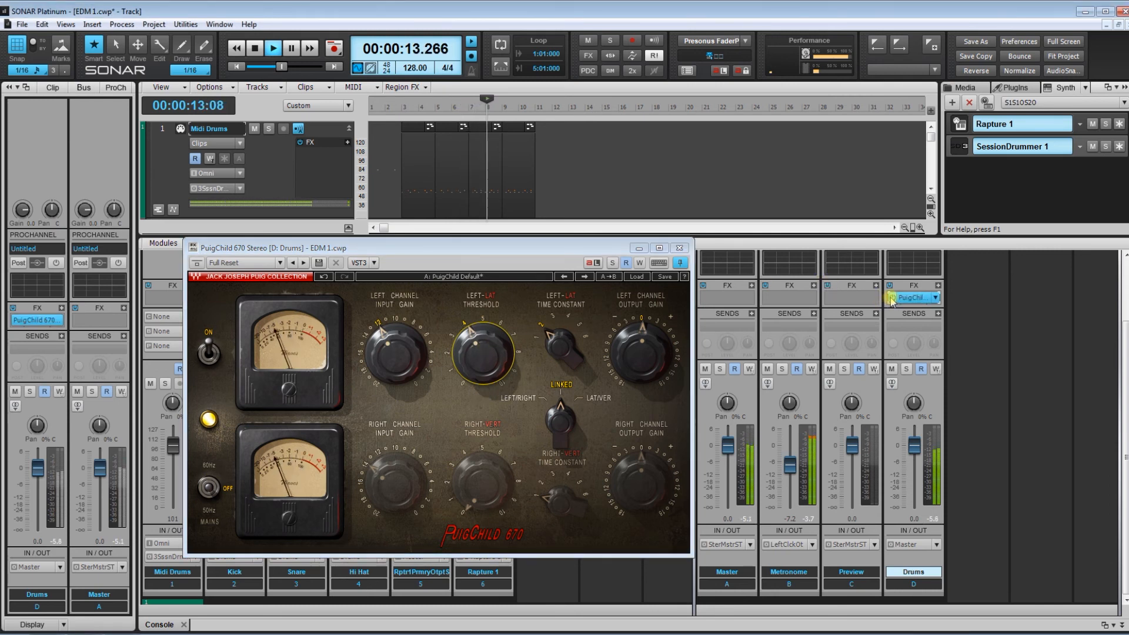
drag(489, 345, 489, 352)
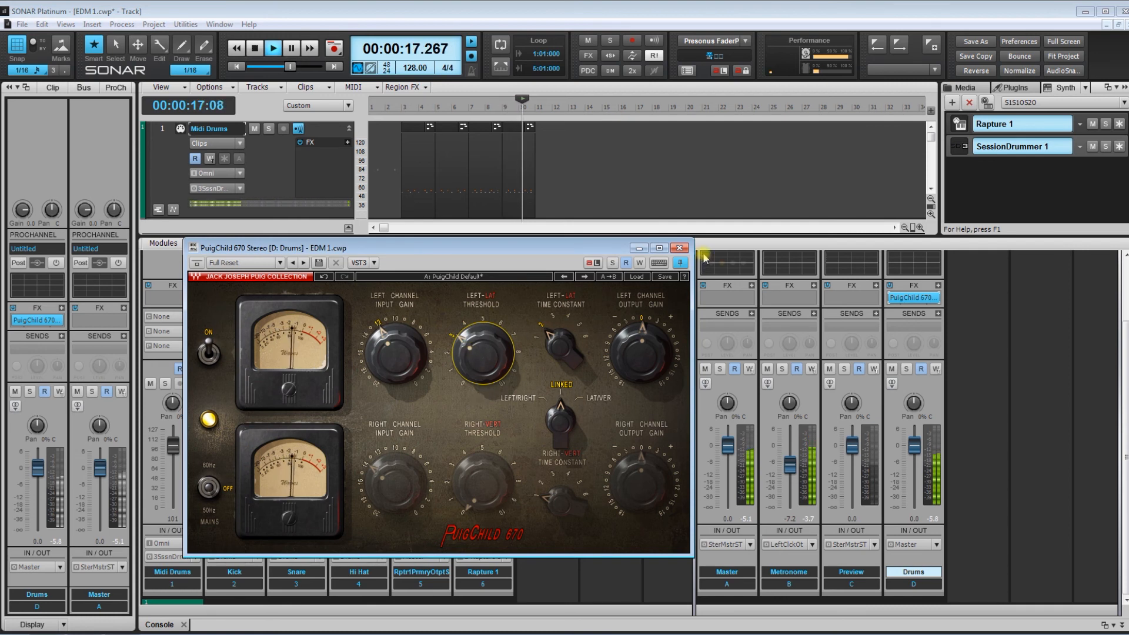
click(679, 248)
key(space)
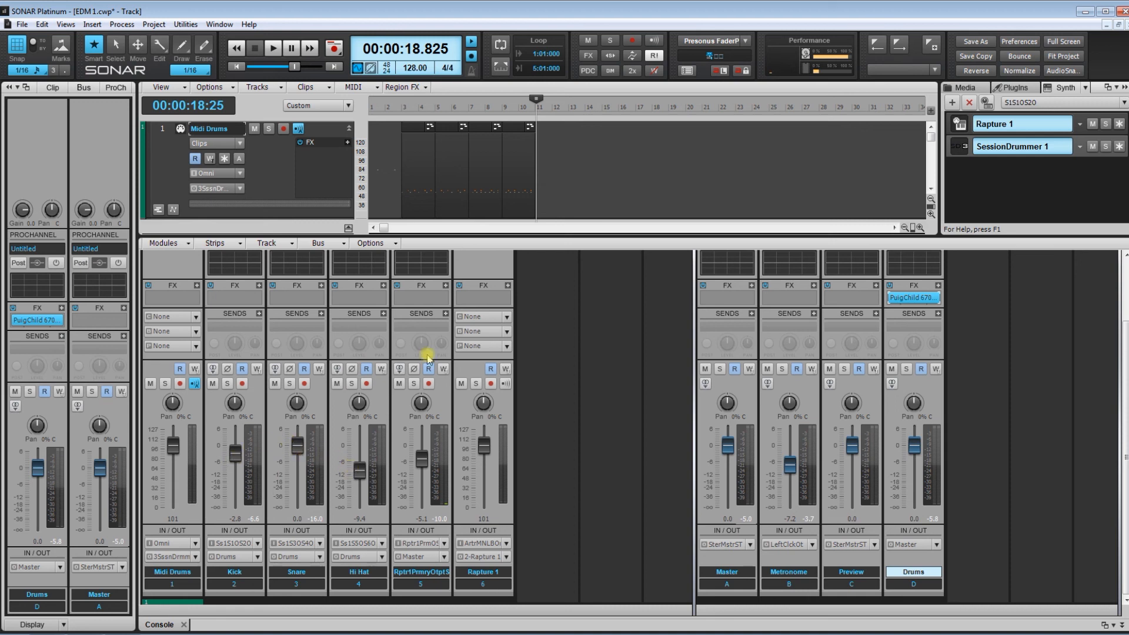
- Enlarge the Track view, return the playback position to just before measure 3 and shrink the track heights until all six tracks fit
drag(489, 236, 488, 385)
click(396, 245)
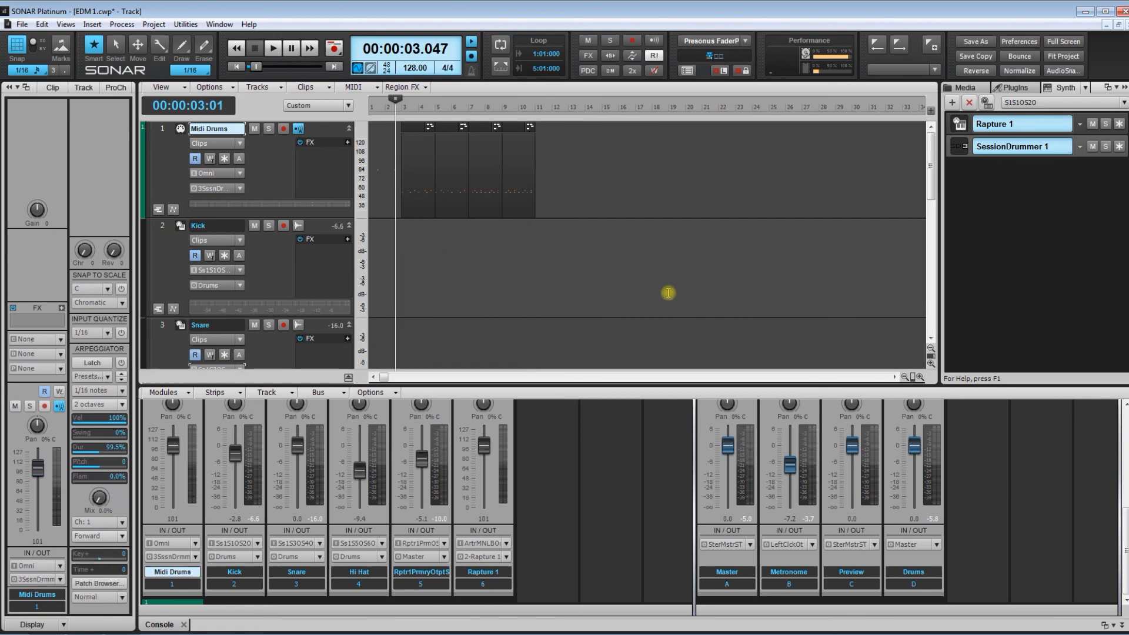
click(930, 348)
click(931, 348)
click(930, 349)
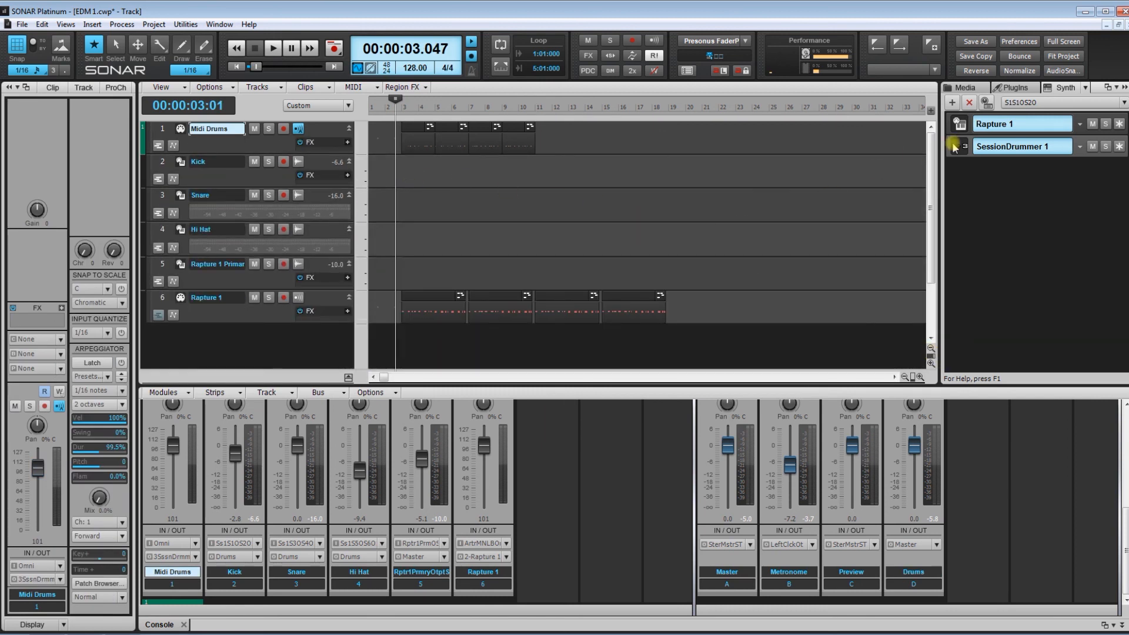
- Collapse the Browser and play the drums together with the Rapture track through to measure 11
click(1118, 88)
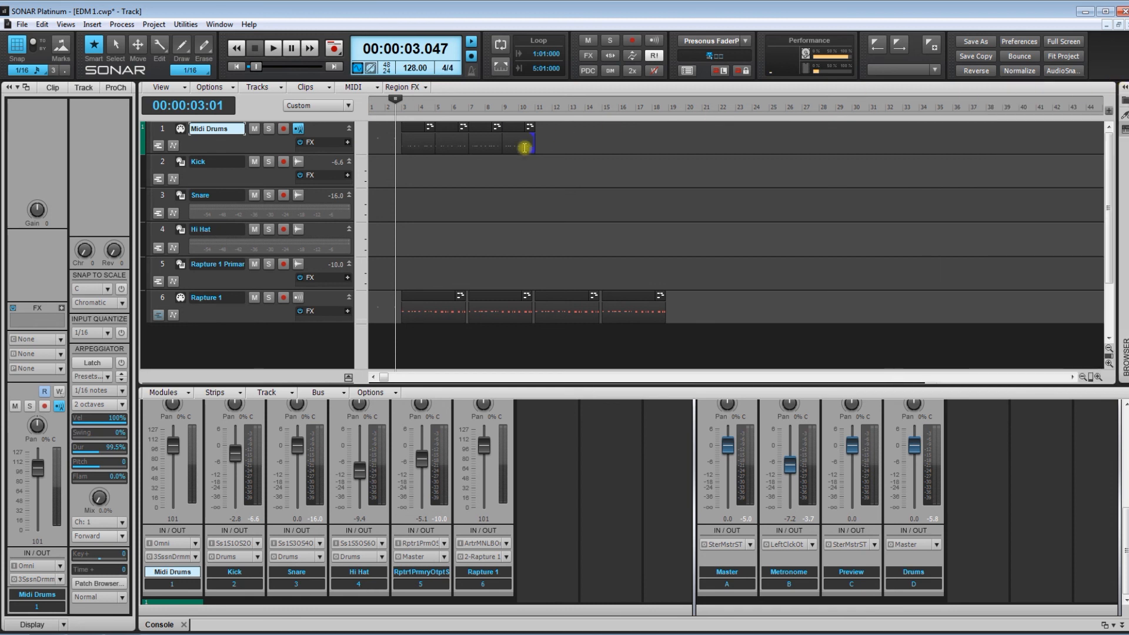
key(space)
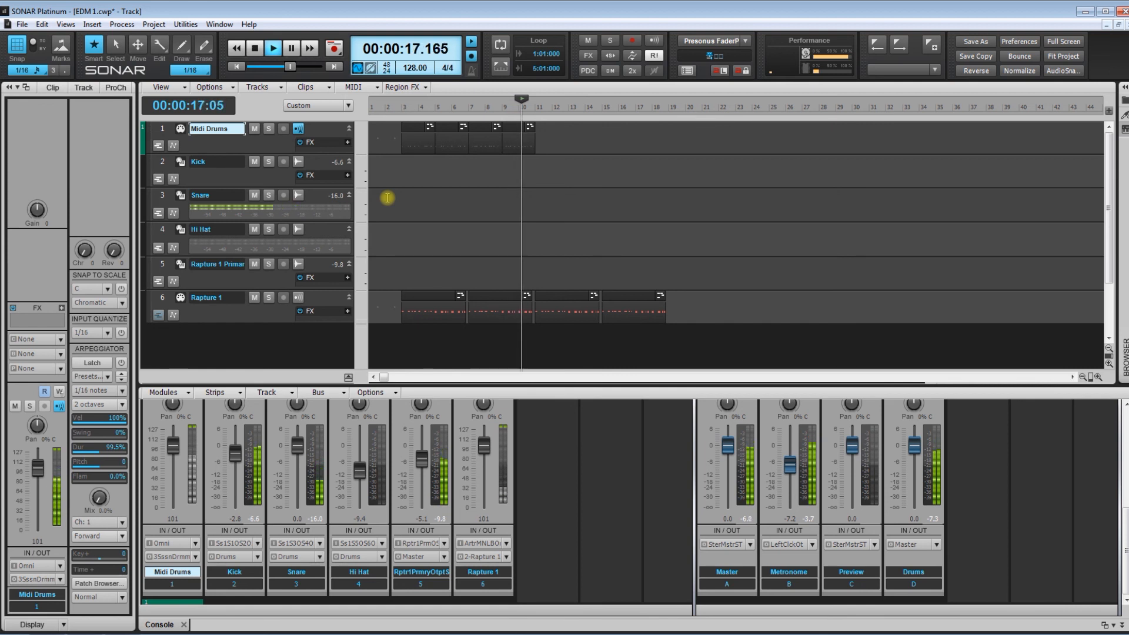
key(space)
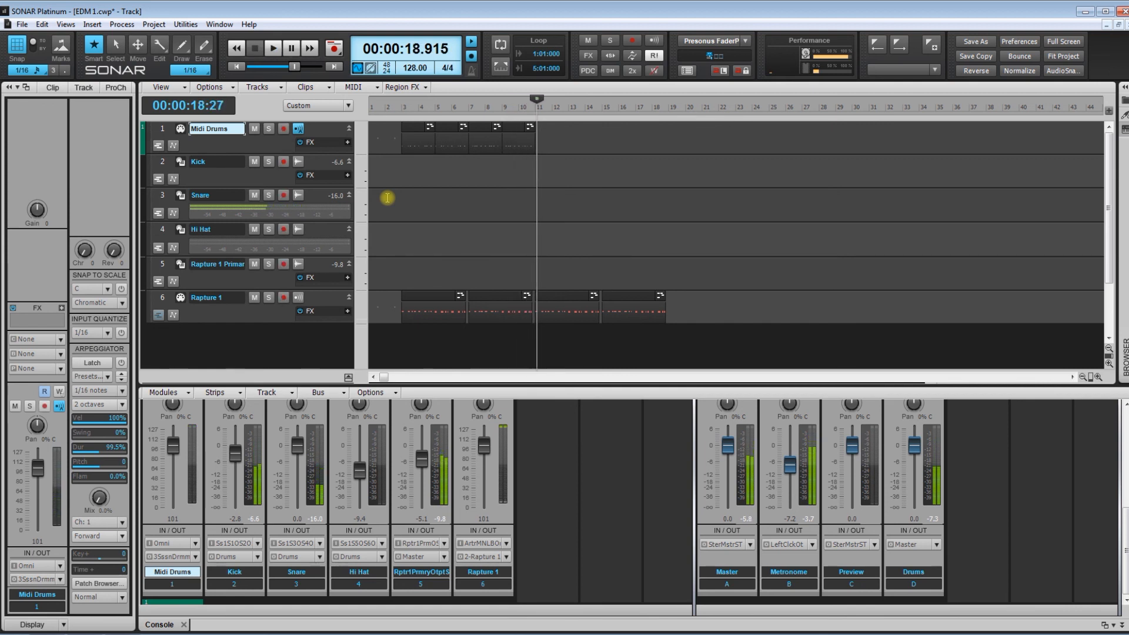